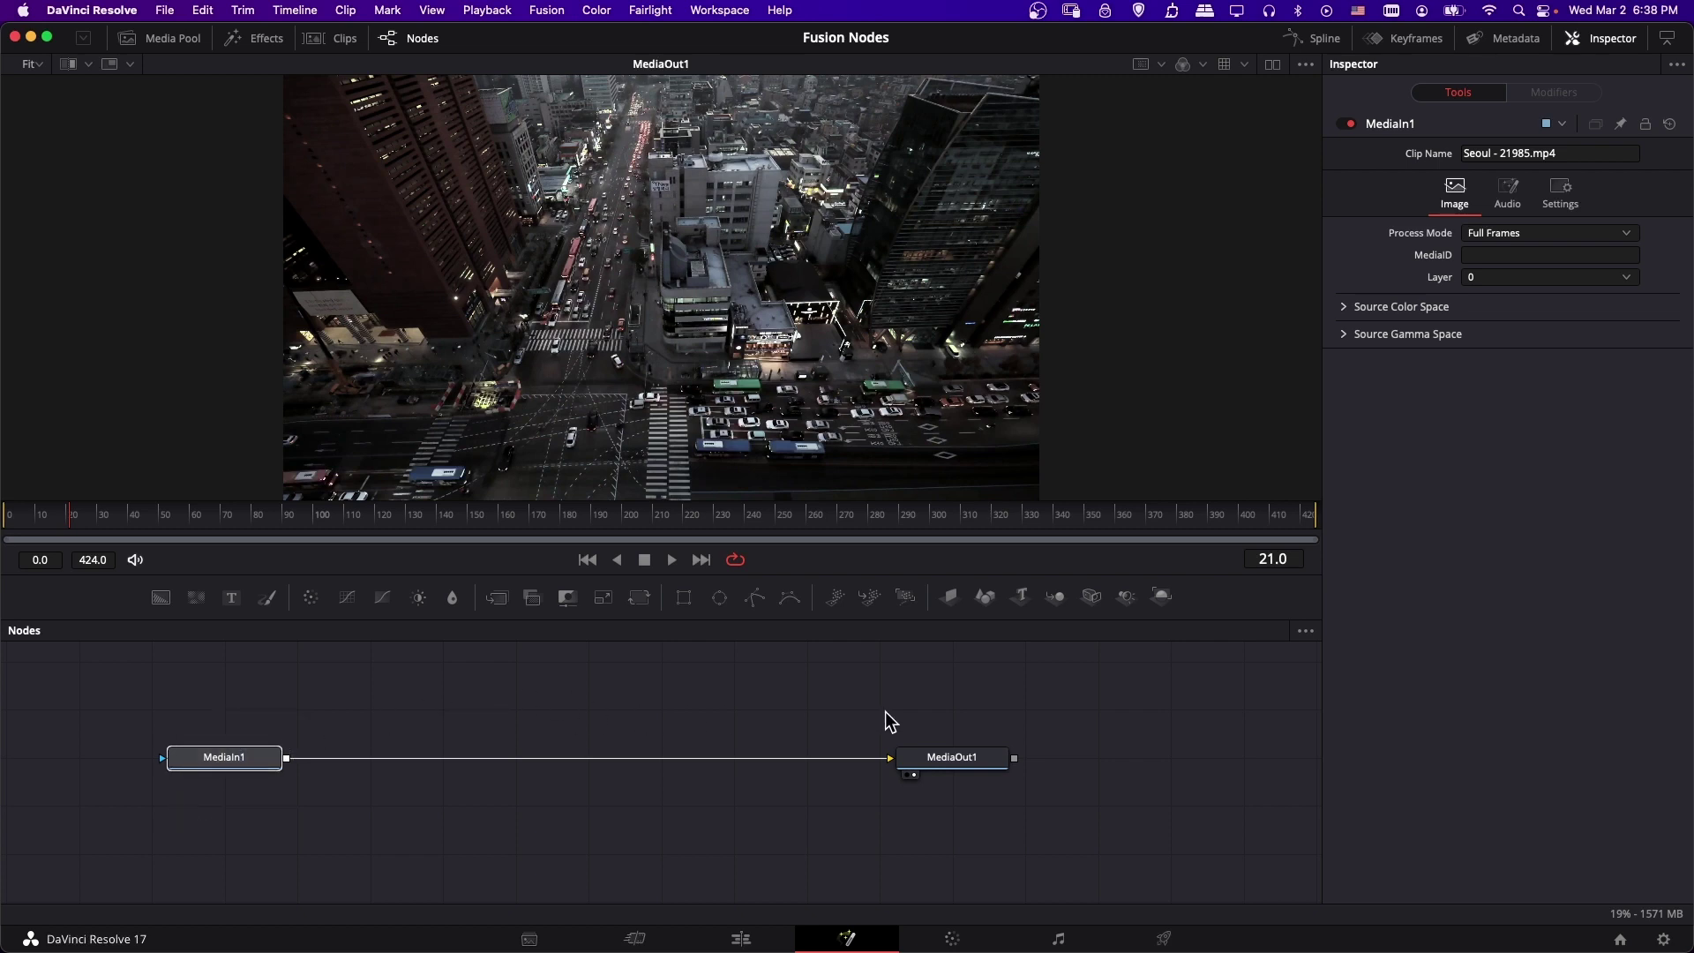
# Step: Select MediaOut1, then browse the Filter, I/O, Optical Flow, Position, Stereo and VR tools in the Effects library
pyautogui.moveTo(908, 712); pyautogui.dragTo(1001, 790)
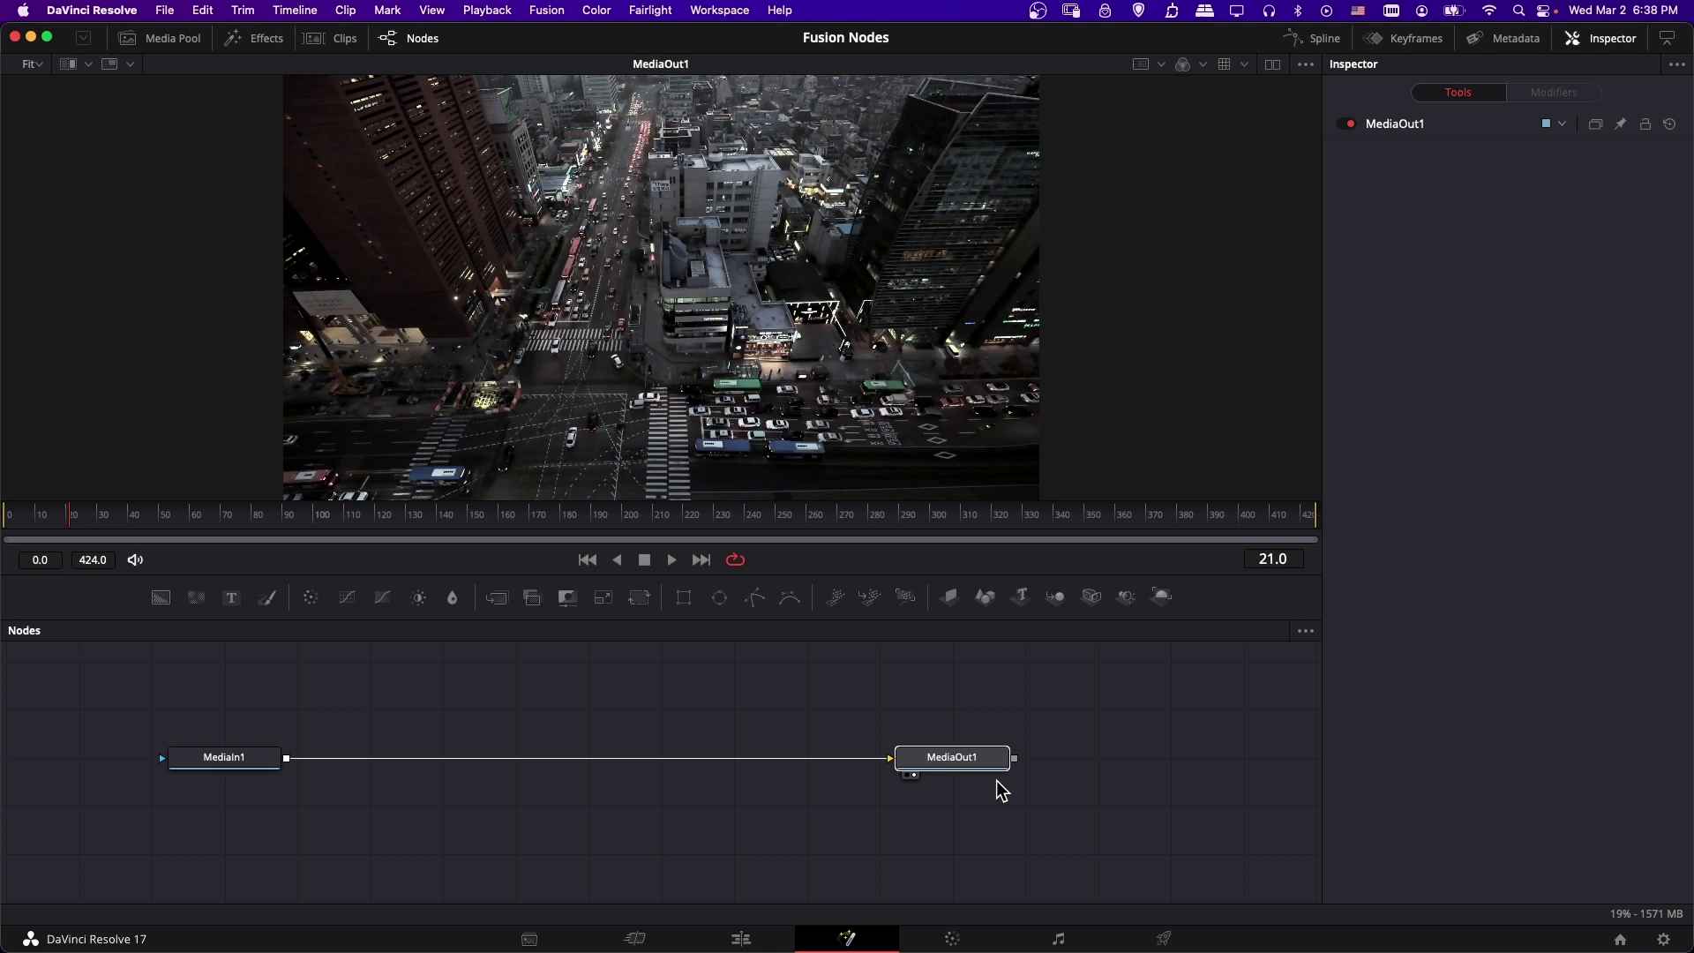
pyautogui.scroll(2, 1001, 790)
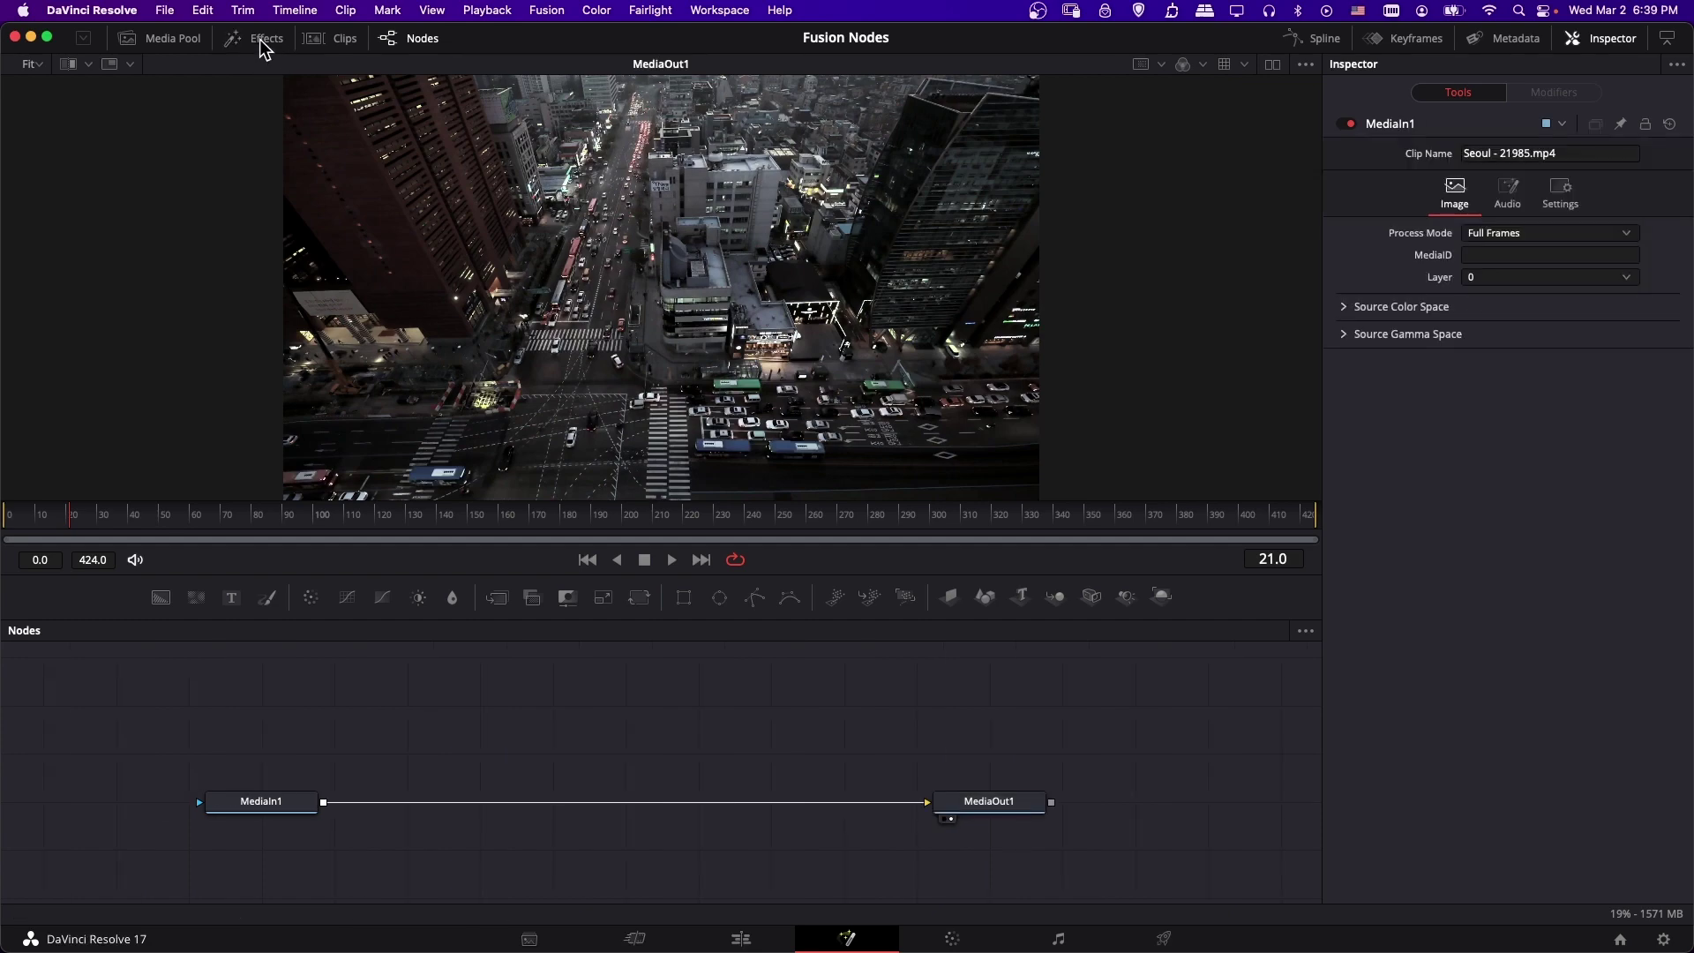
pyautogui.click(265, 40)
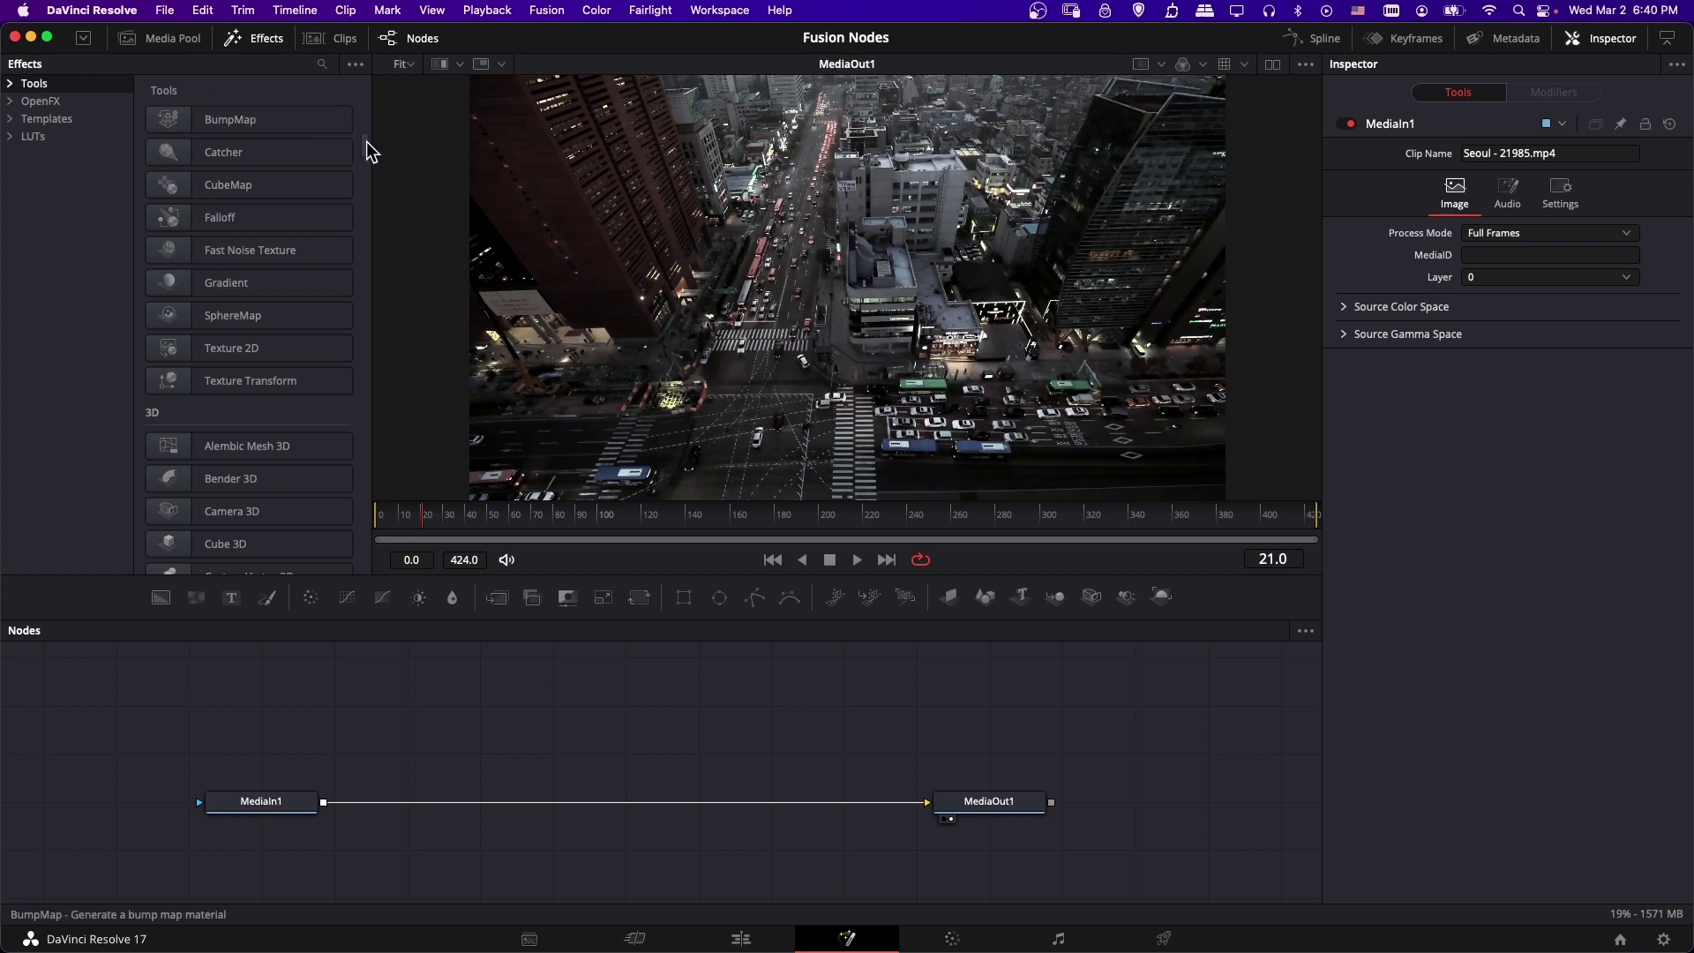
pyautogui.click(9, 83)
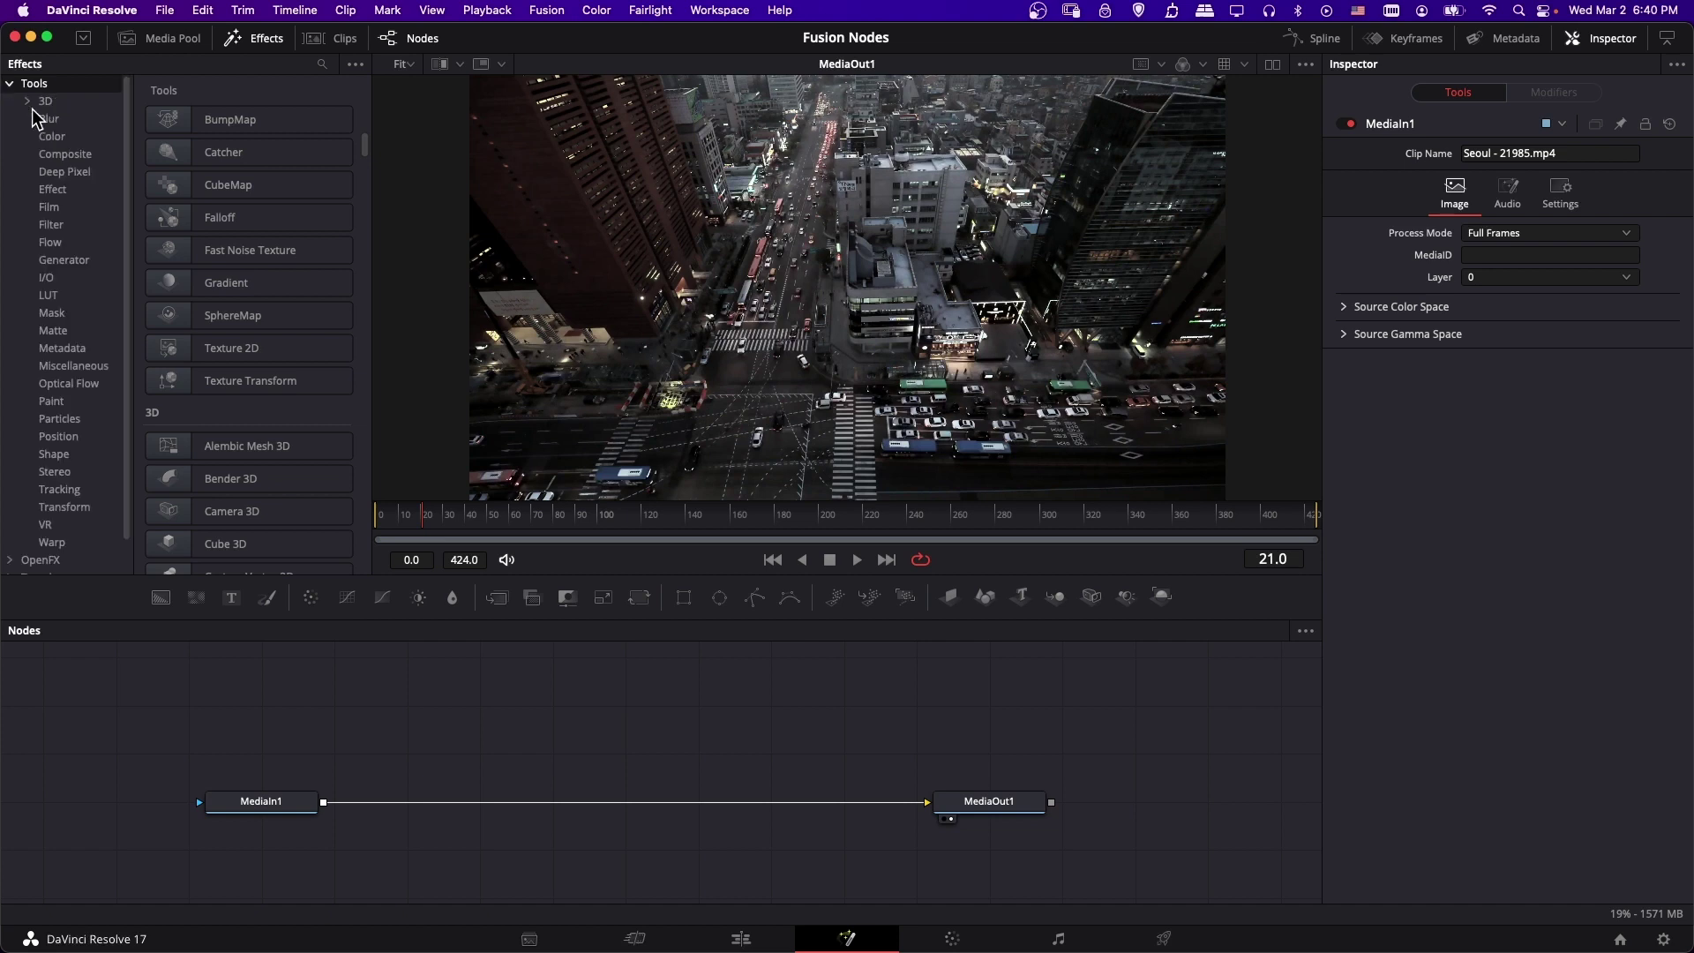
pyautogui.click(47, 226)
pyautogui.click(58, 278)
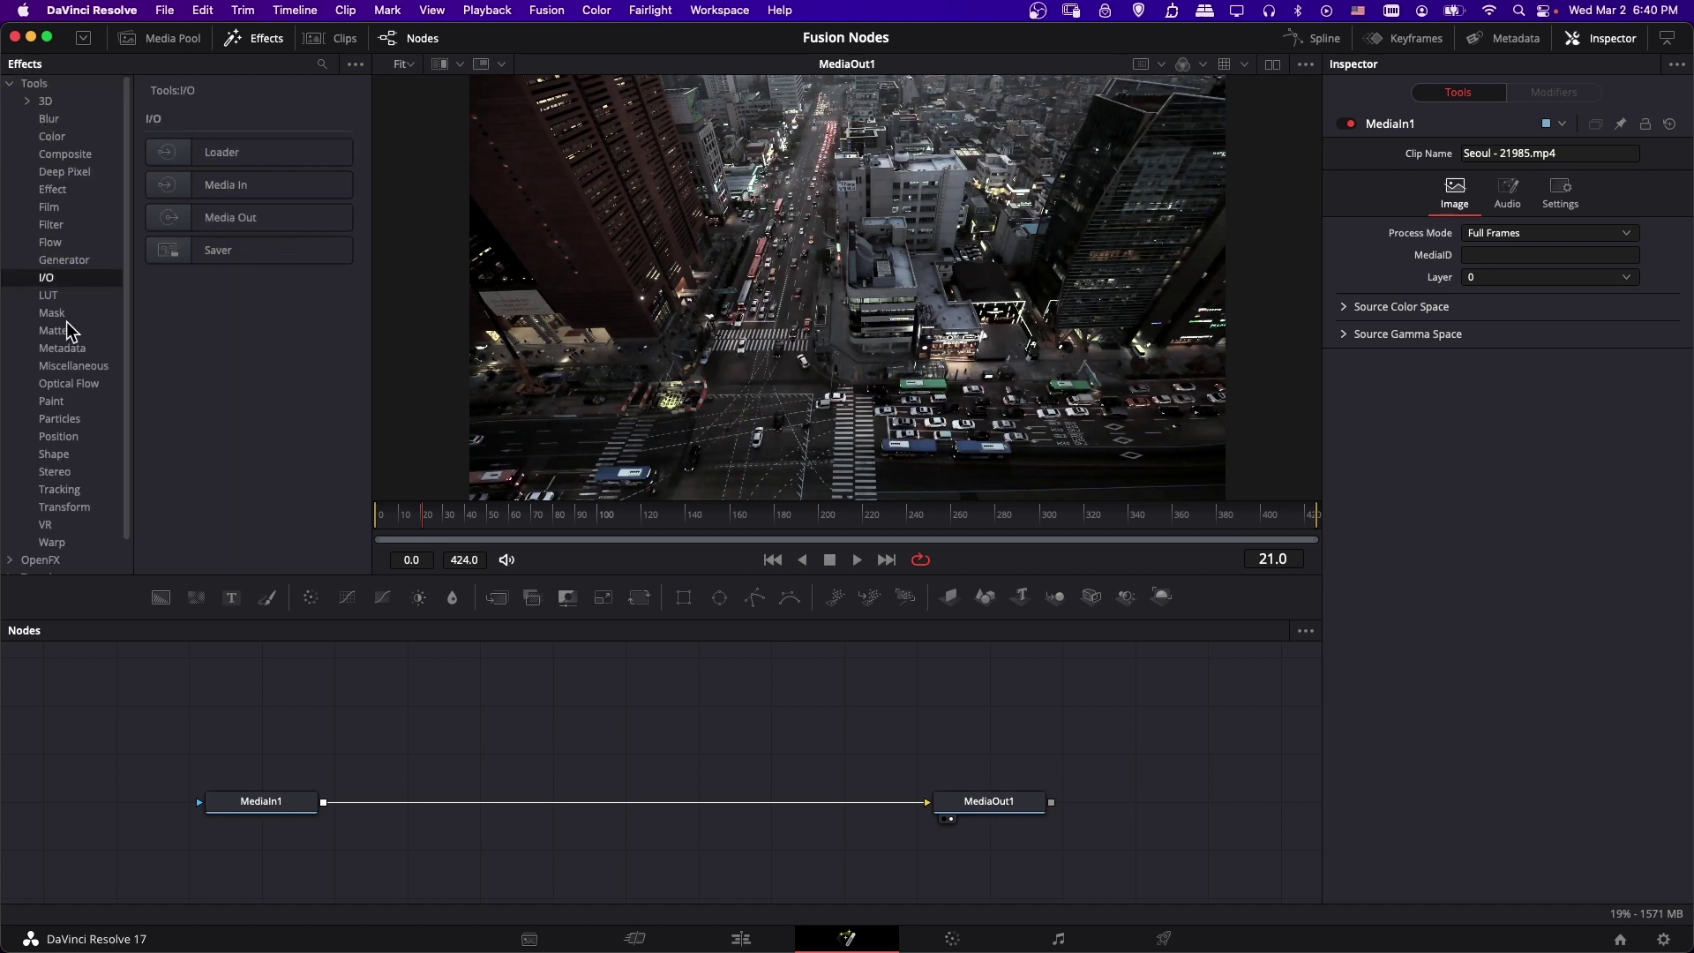
pyautogui.click(81, 384)
pyautogui.click(76, 438)
pyautogui.click(73, 474)
pyautogui.click(68, 526)
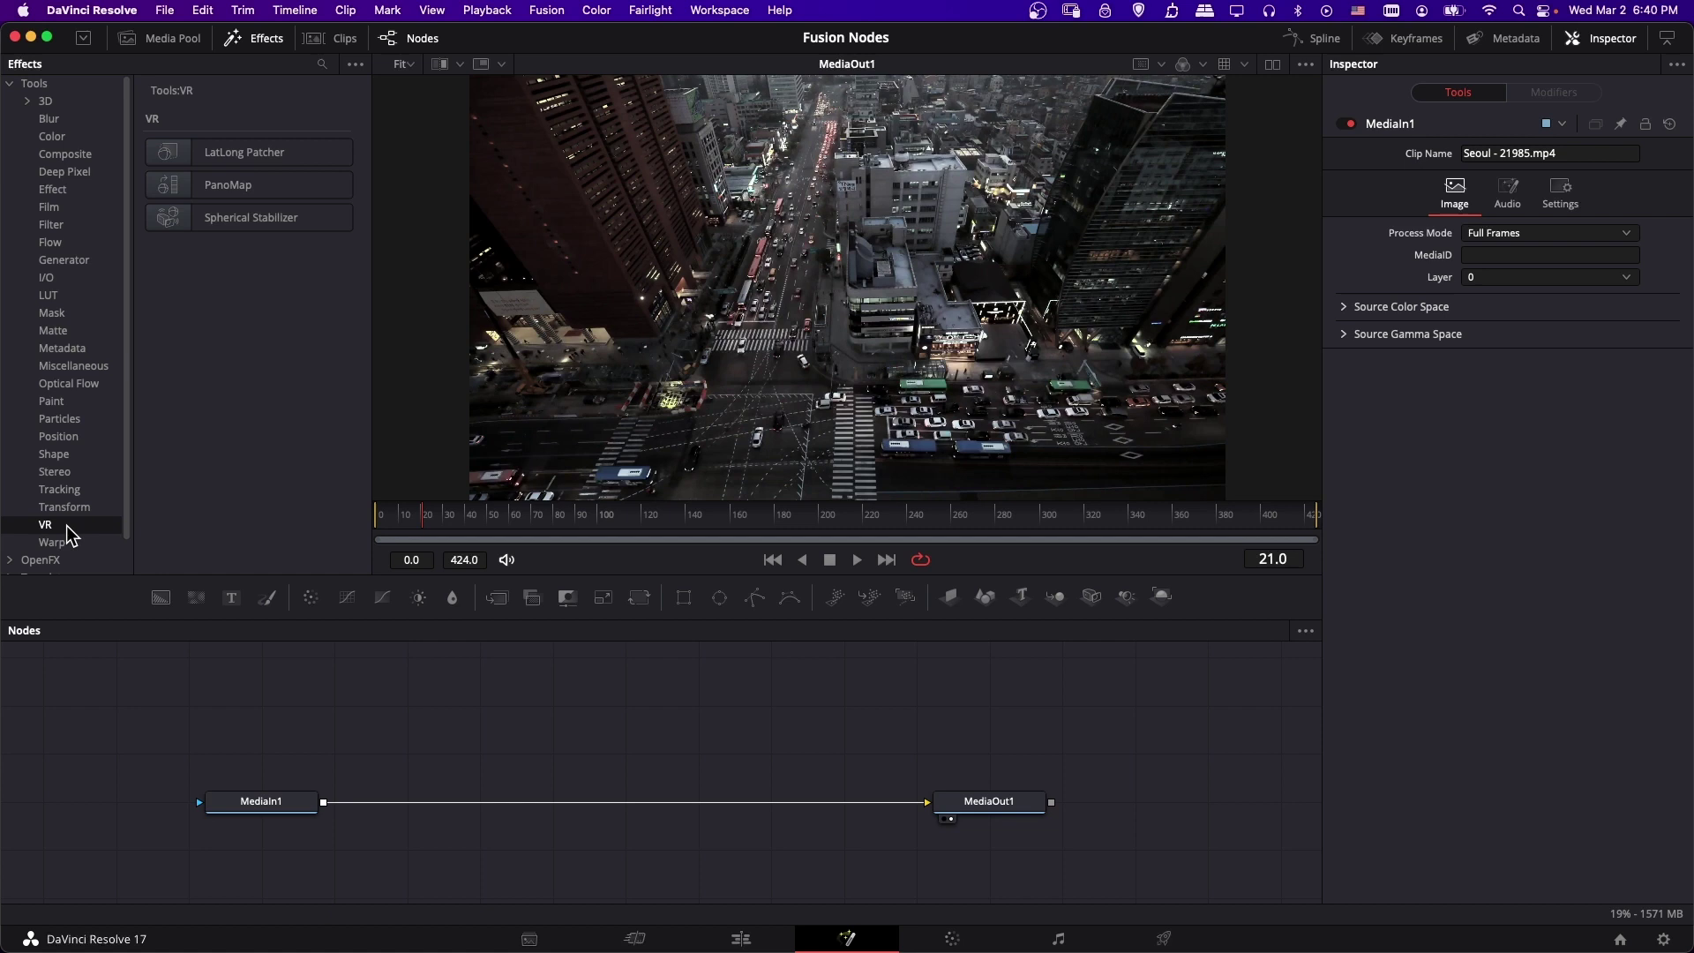
# Step: Browse the Generator, Composite, Color, Blur and 3D tool categories
pyautogui.click(48, 261)
pyautogui.click(72, 155)
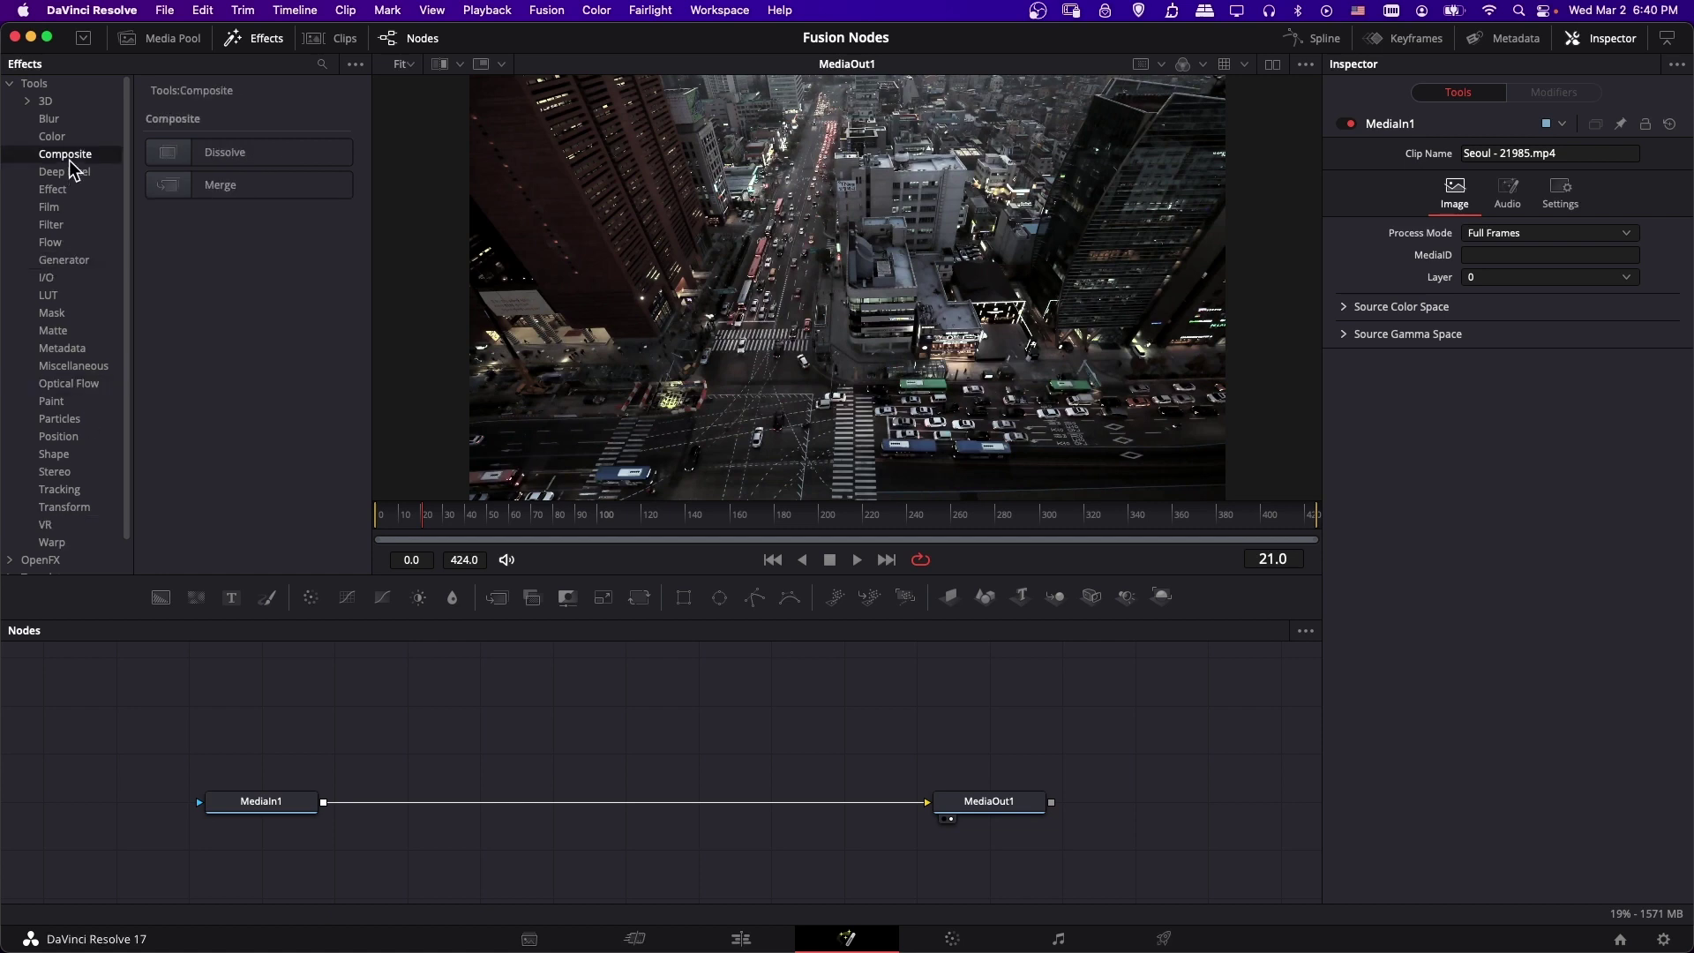
pyautogui.click(78, 138)
pyautogui.click(77, 122)
pyautogui.click(80, 103)
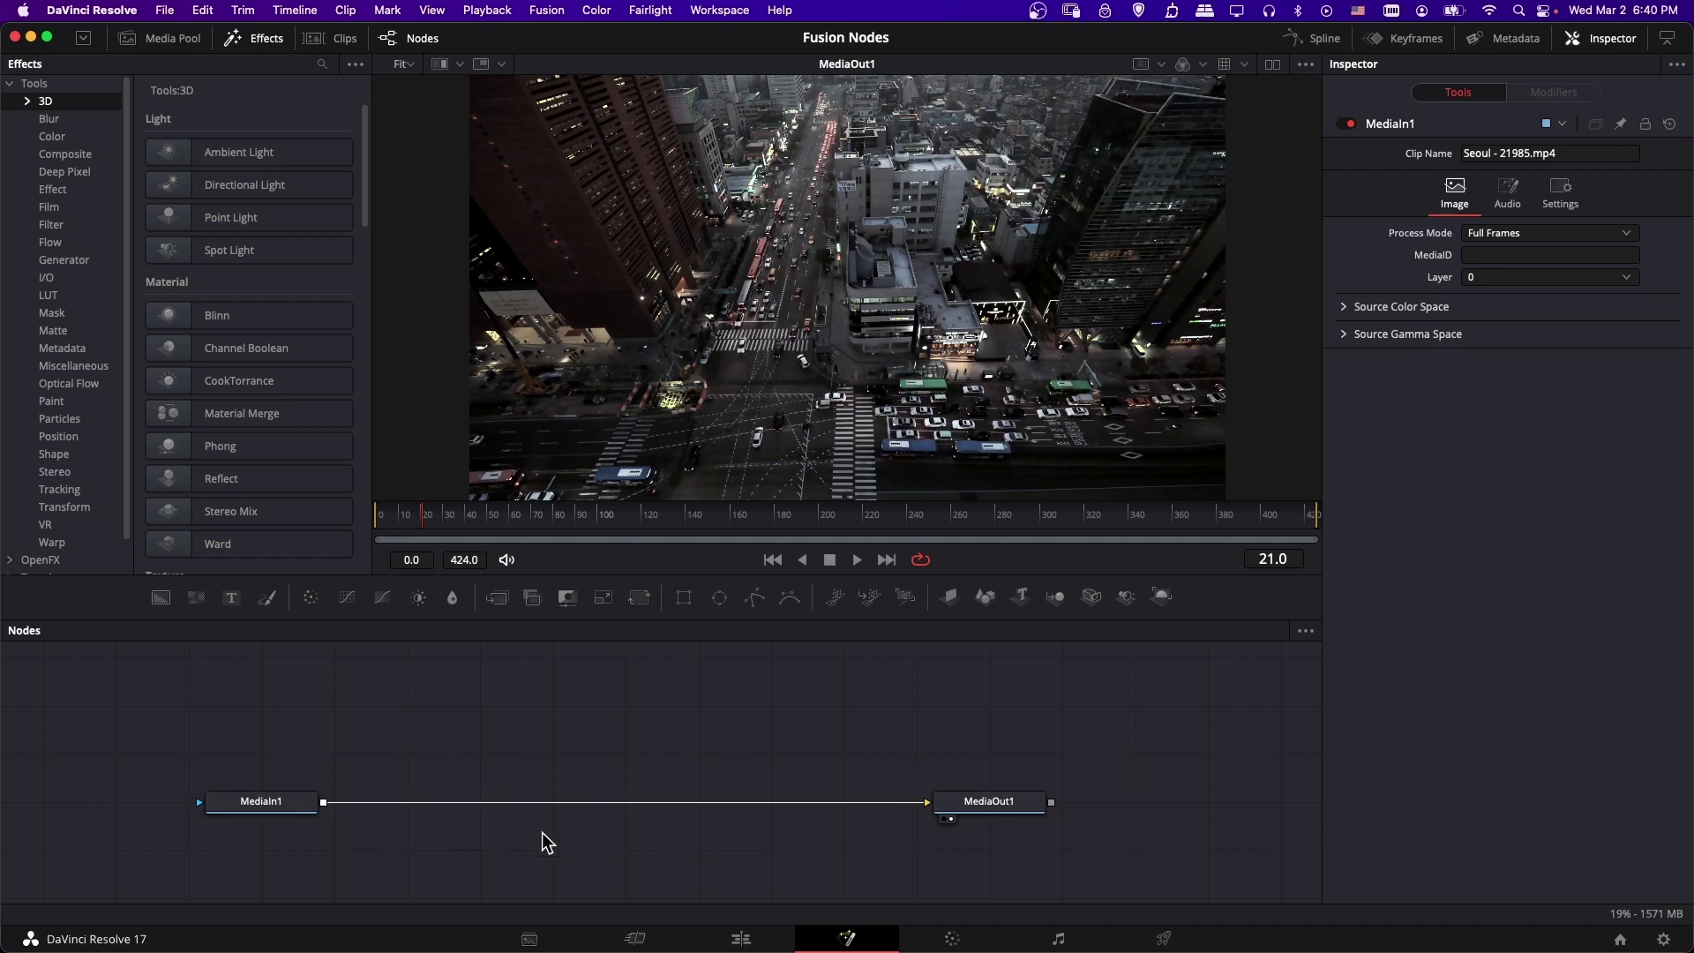
# Step: List all OpenFX effects, then switch to the Edit page showing the Seoul clip
pyautogui.scroll(-2, 12, 526)
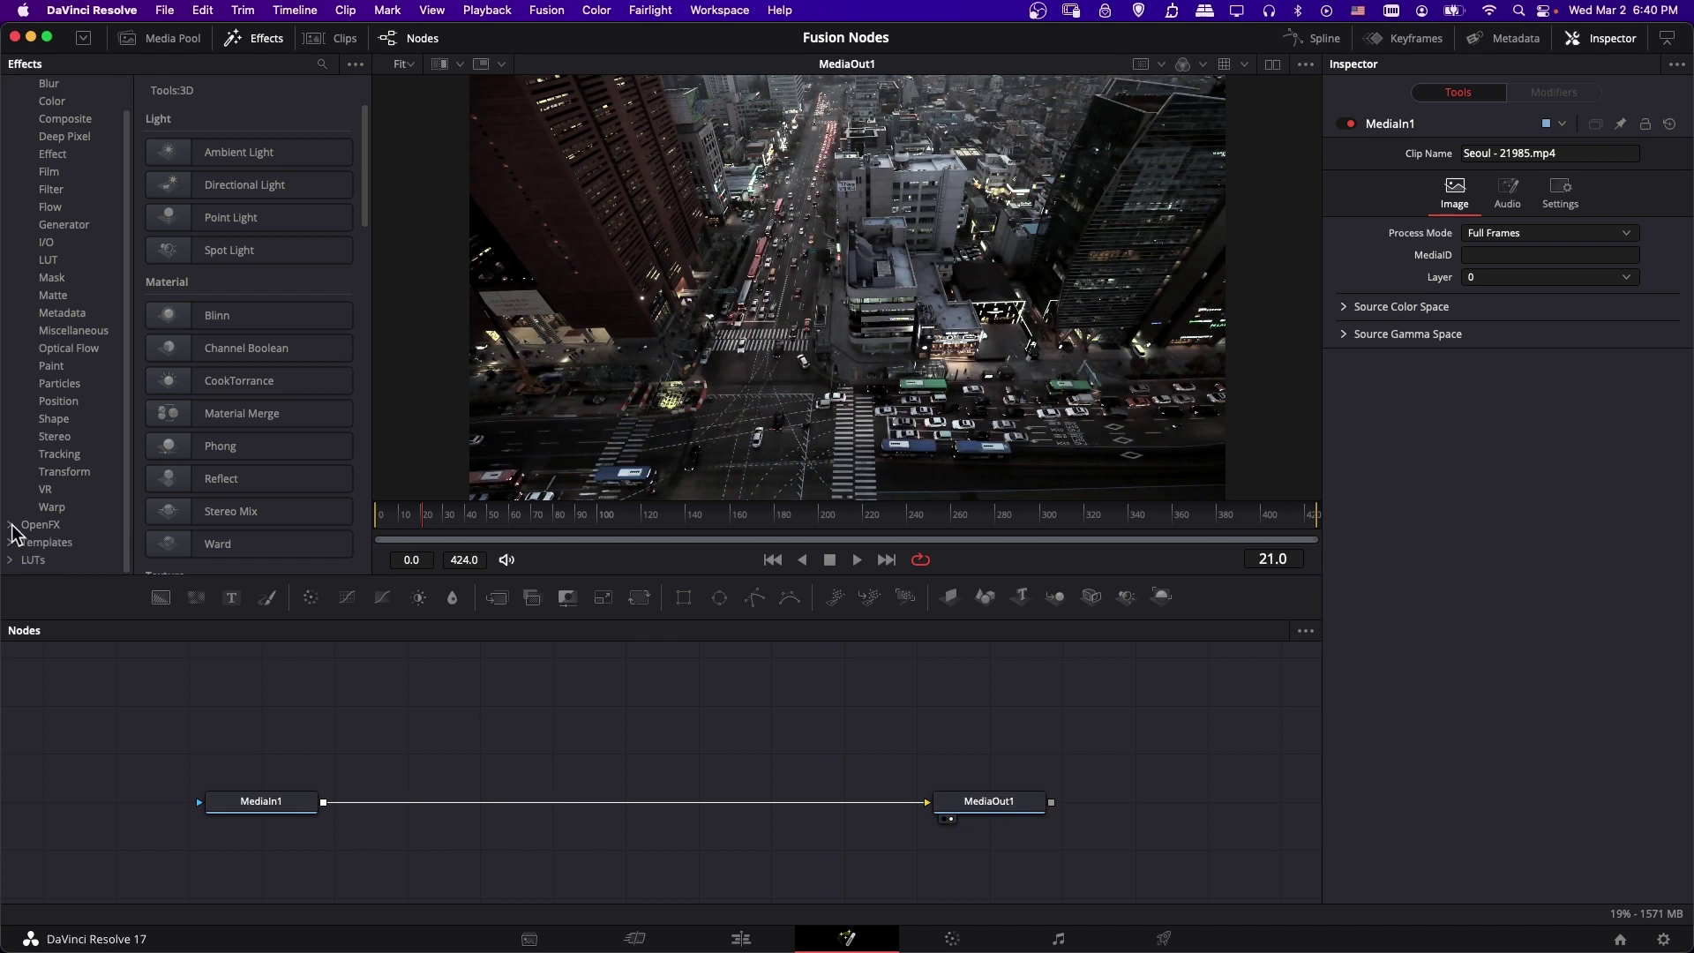
pyautogui.click(12, 526)
pyautogui.scroll(-5, 16, 528)
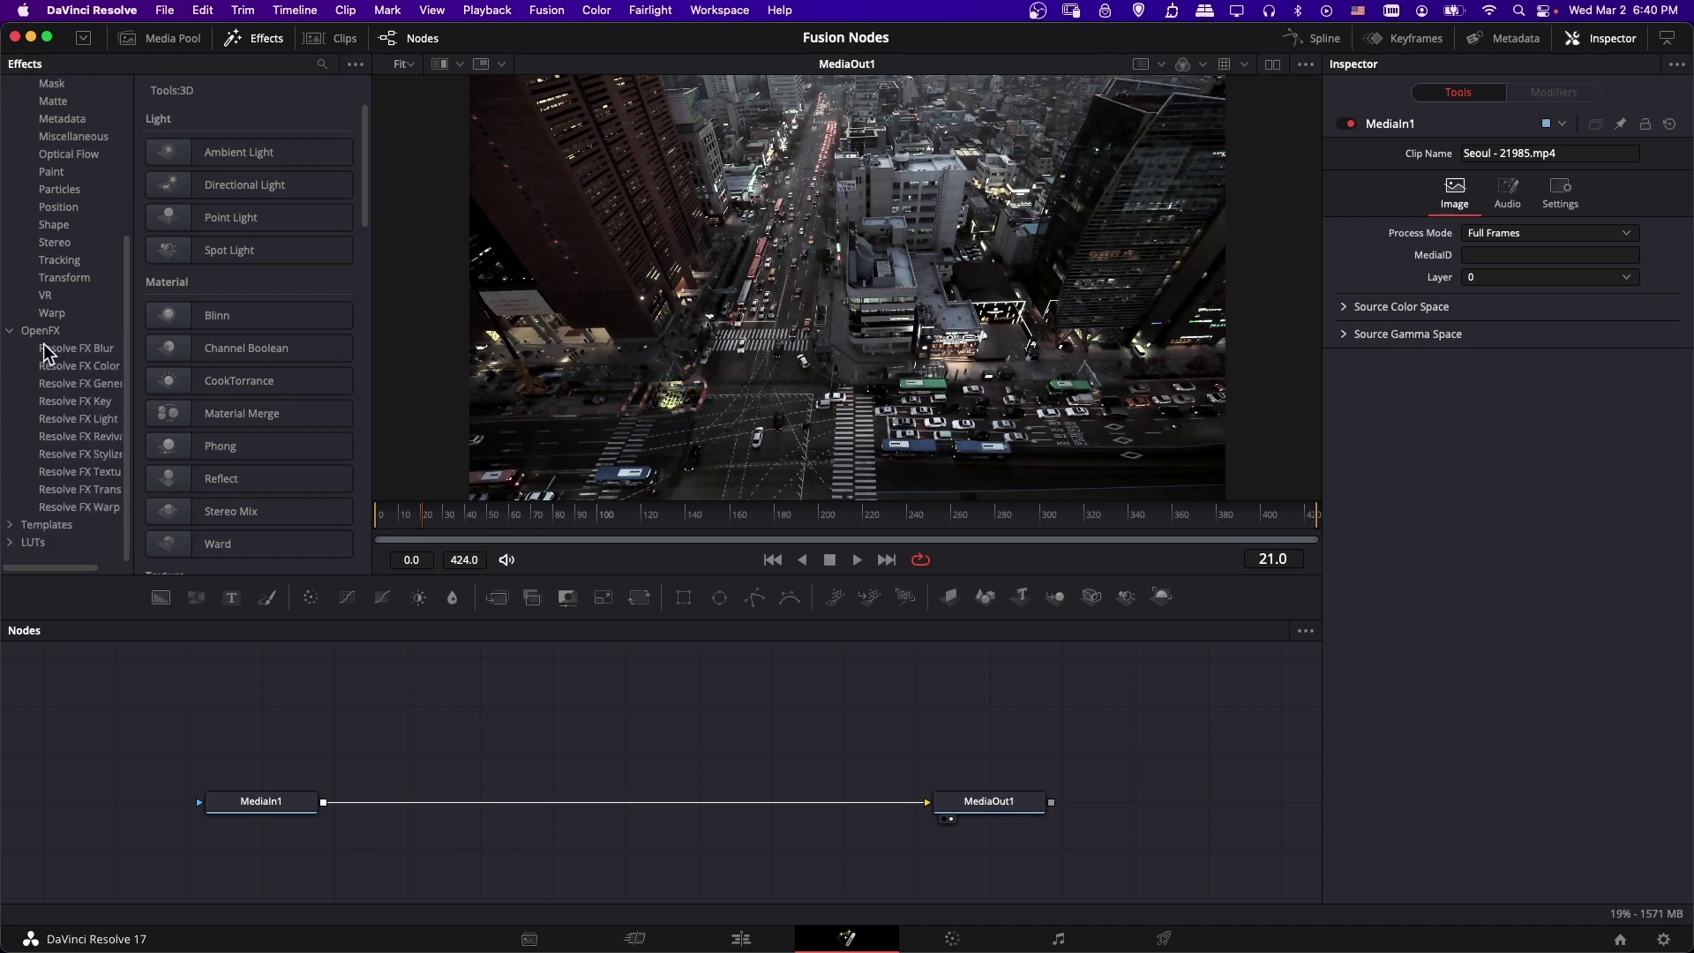
pyautogui.click(49, 333)
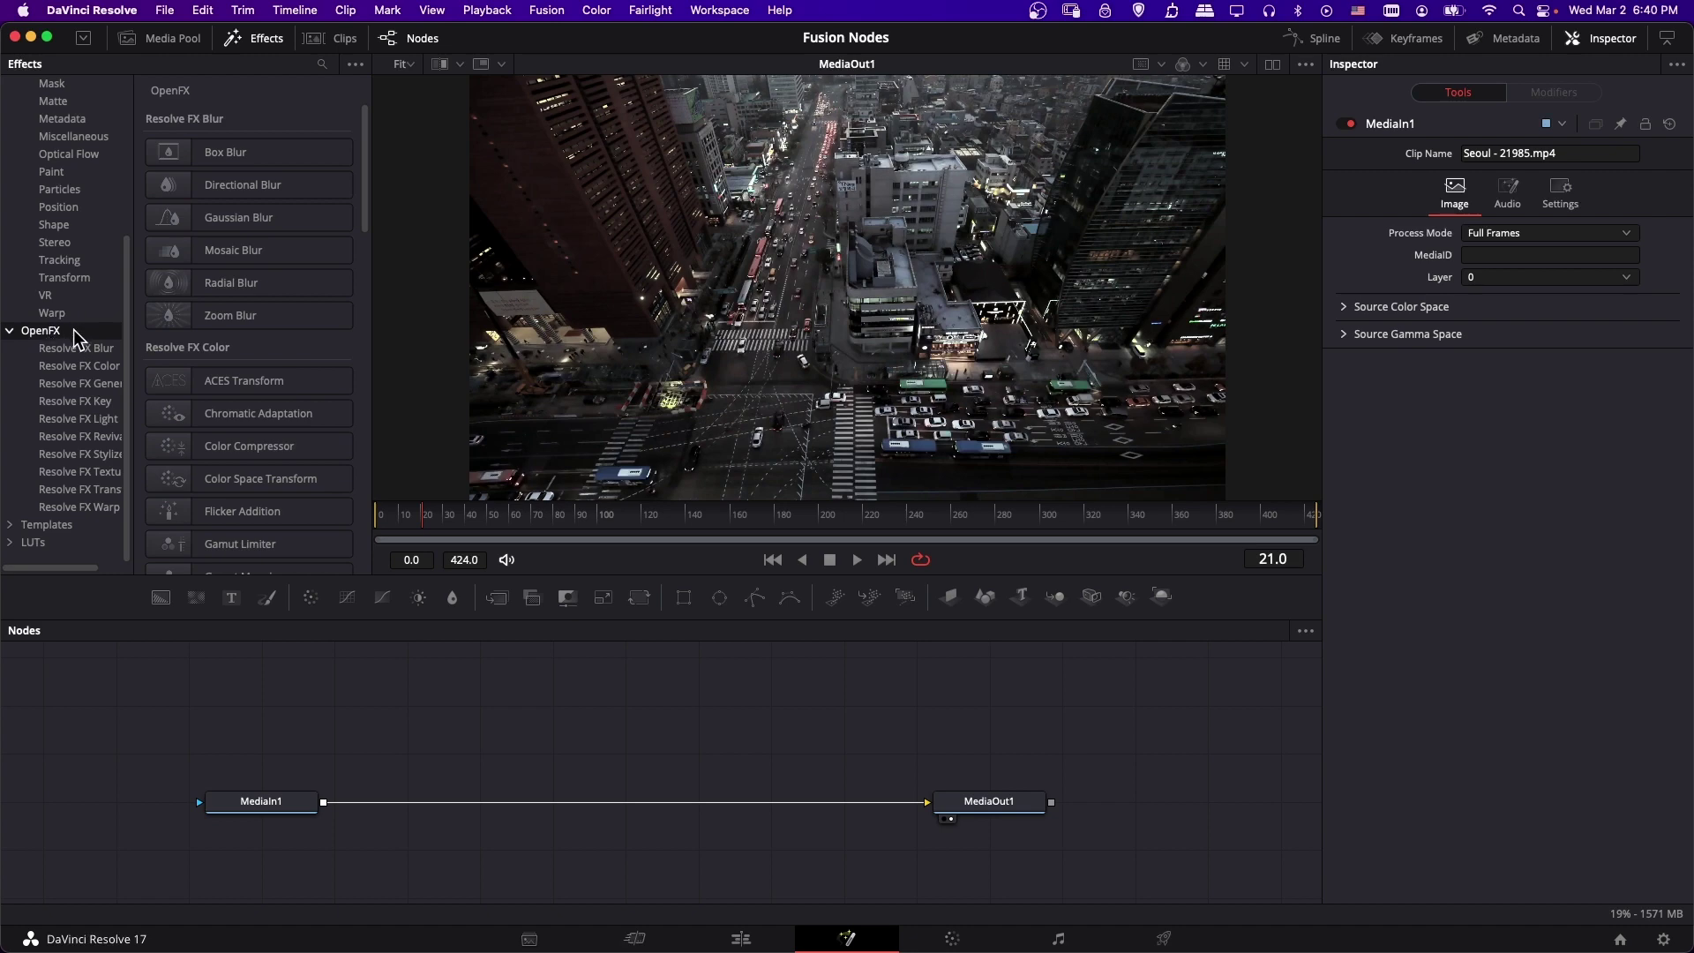
pyautogui.click(764, 939)
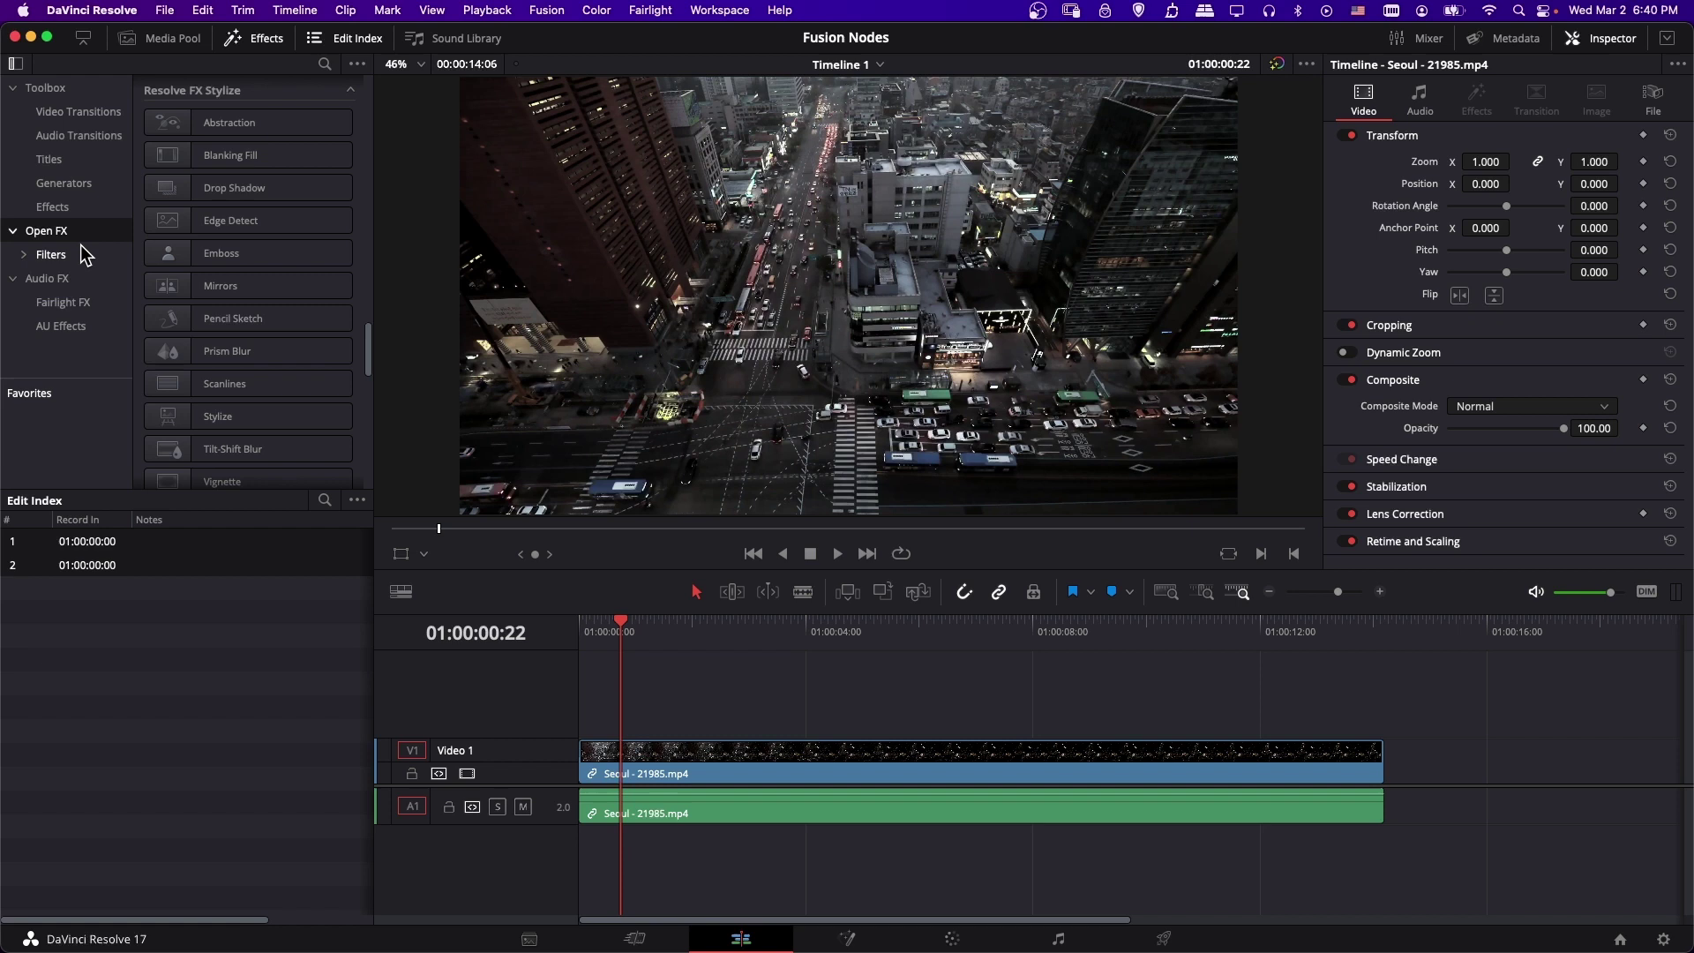
# Step: Scroll the OpenFX effects list and select the Seoul clip on the Edit timeline
pyautogui.scroll(-5, 250, 435)
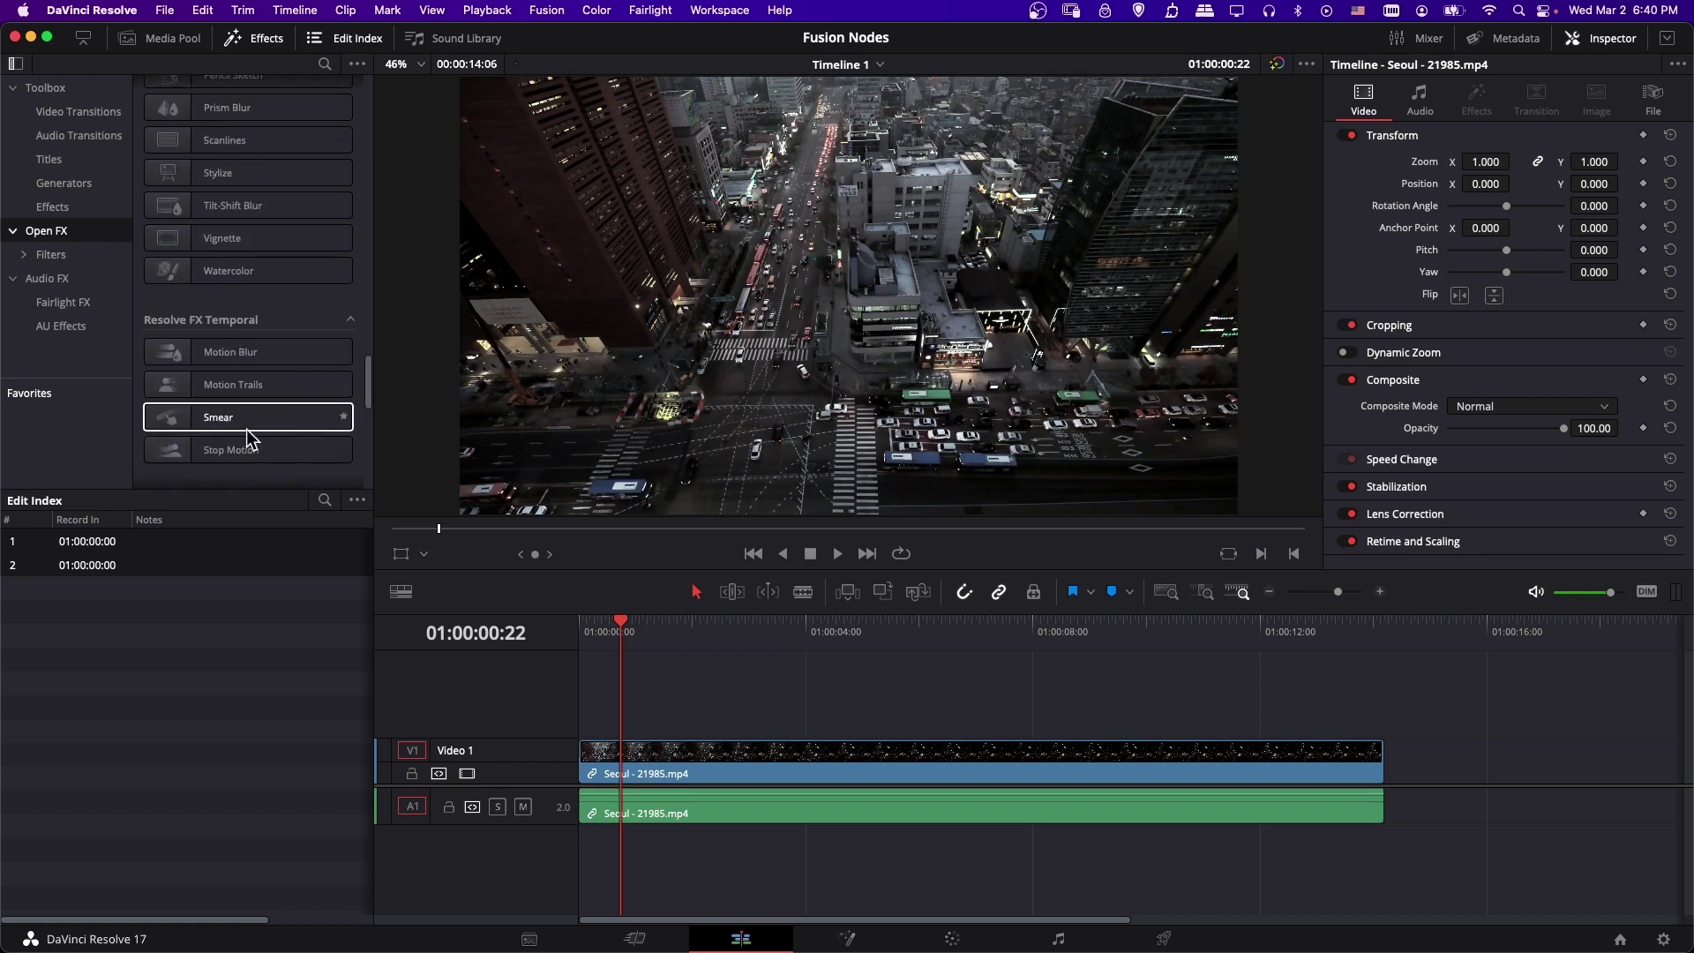
pyautogui.click(825, 779)
pyautogui.scroll(-10, 265, 353)
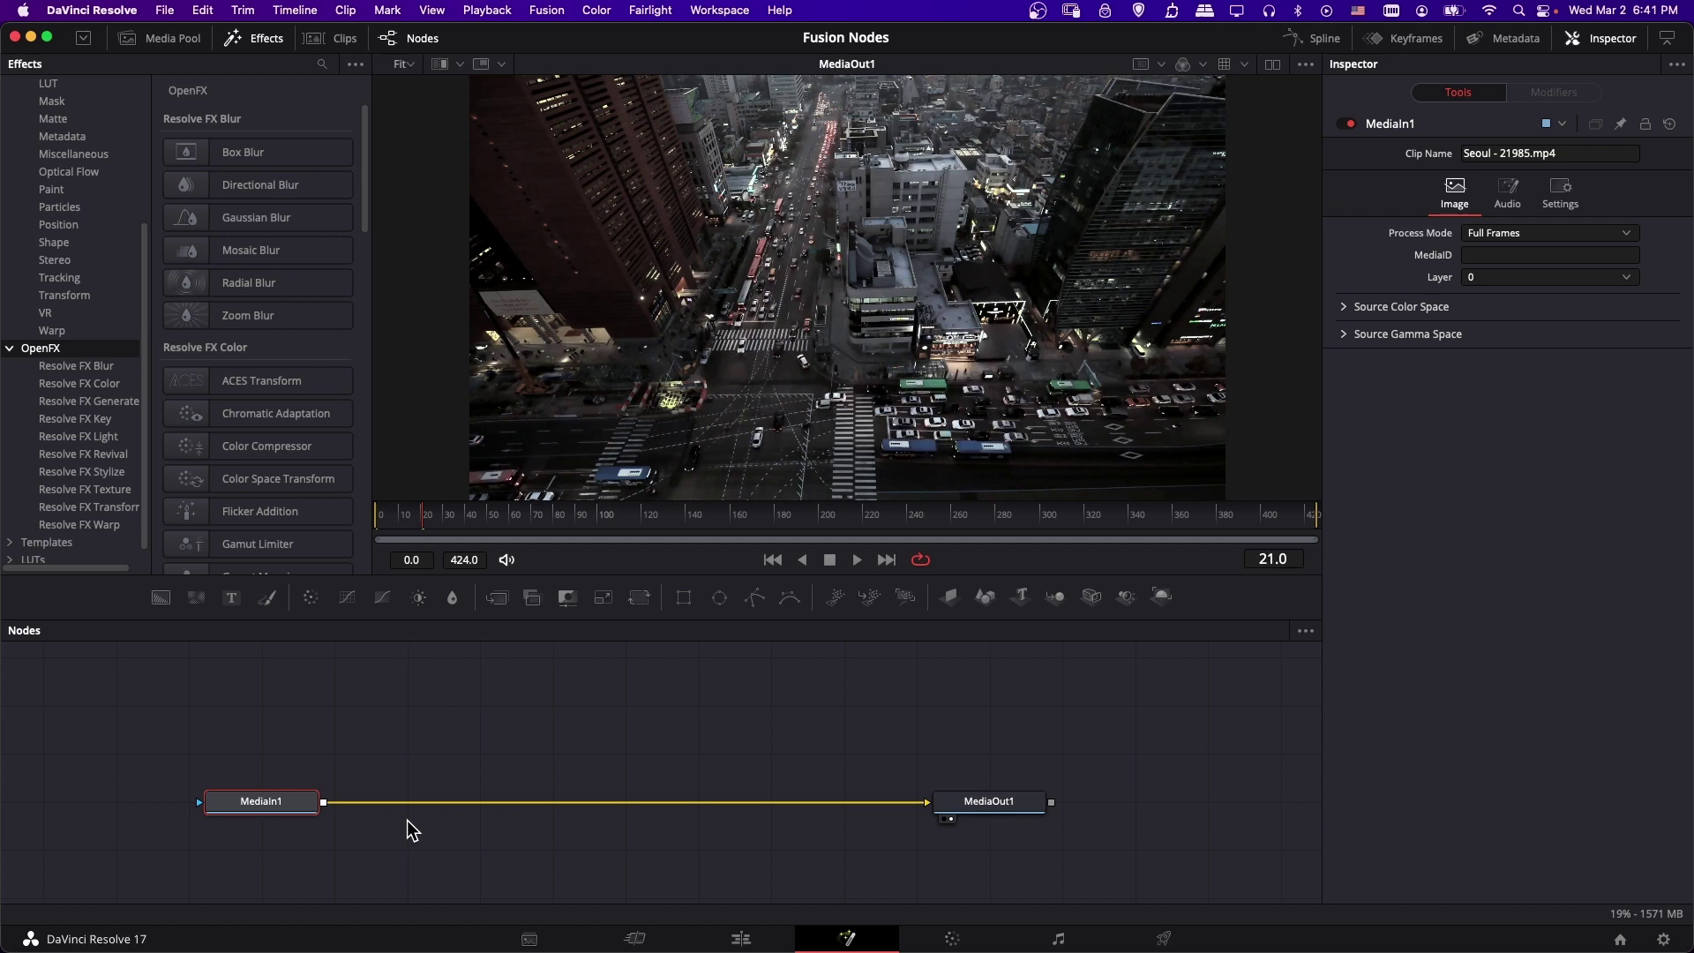
# Step: Move MediaOut1 further right and MediaIn1 further left, then clear the selection
pyautogui.moveTo(994, 804); pyautogui.dragTo(1049, 794)
pyautogui.moveTo(314, 807); pyautogui.dragTo(261, 799)
pyautogui.click(273, 757)
# Step: Pick the Brightness / Contrast tool from the Color tools
pyautogui.scroll(5, 97, 176)
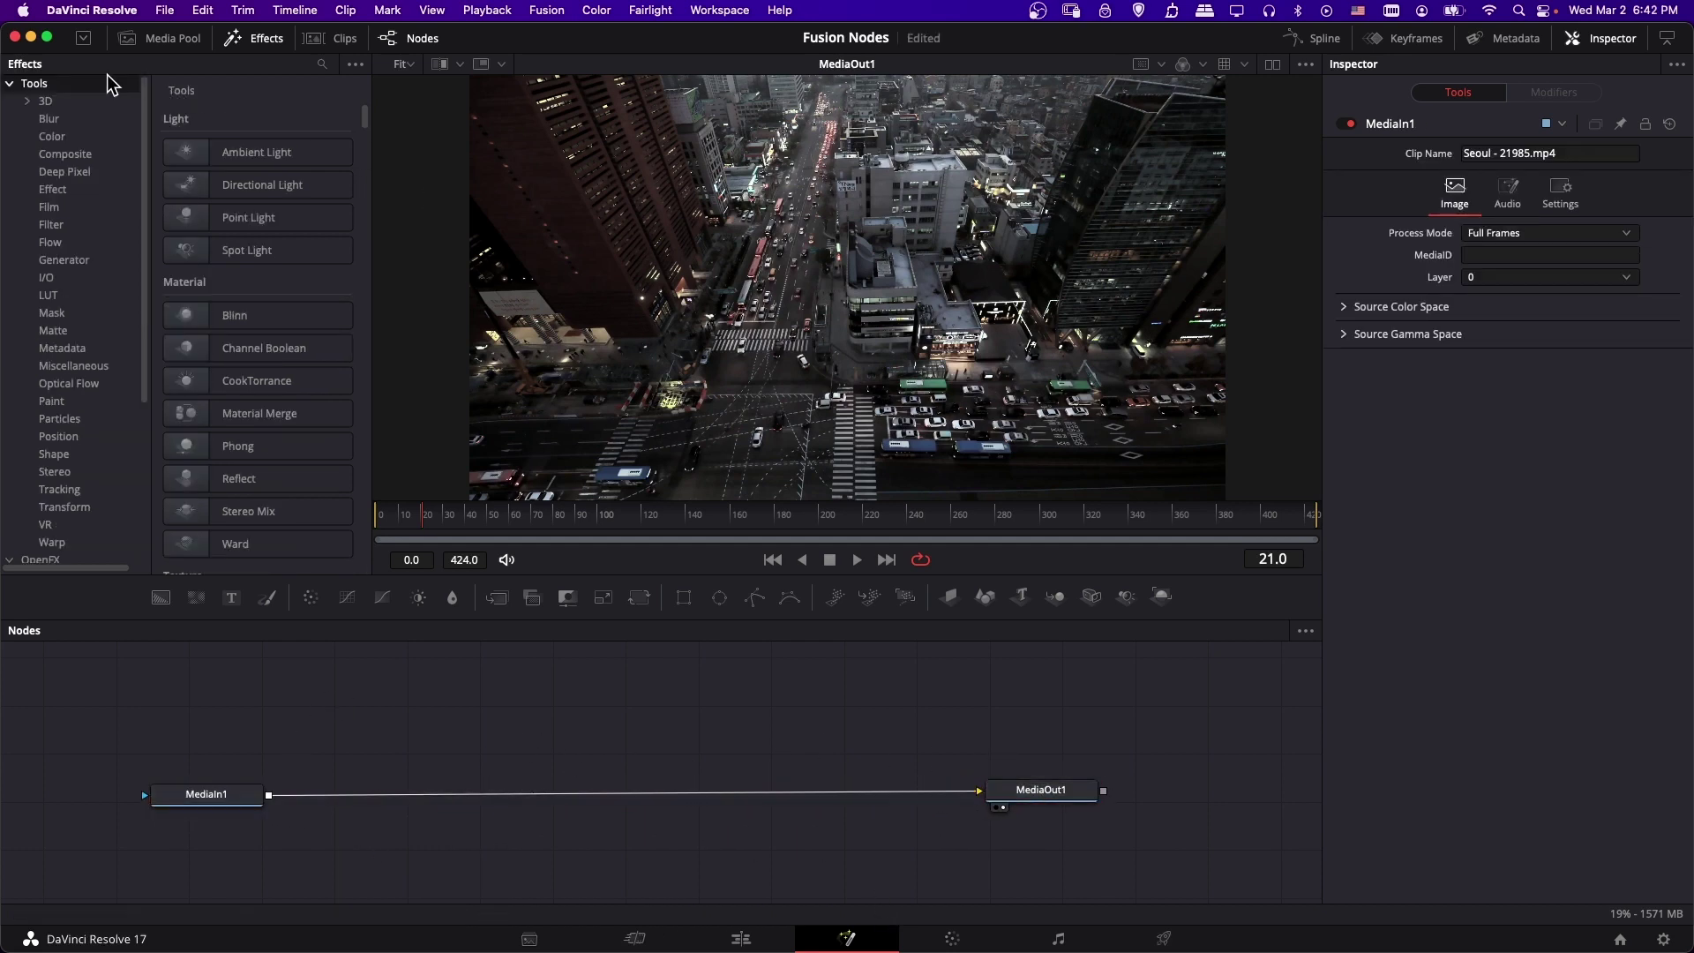
pyautogui.click(52, 137)
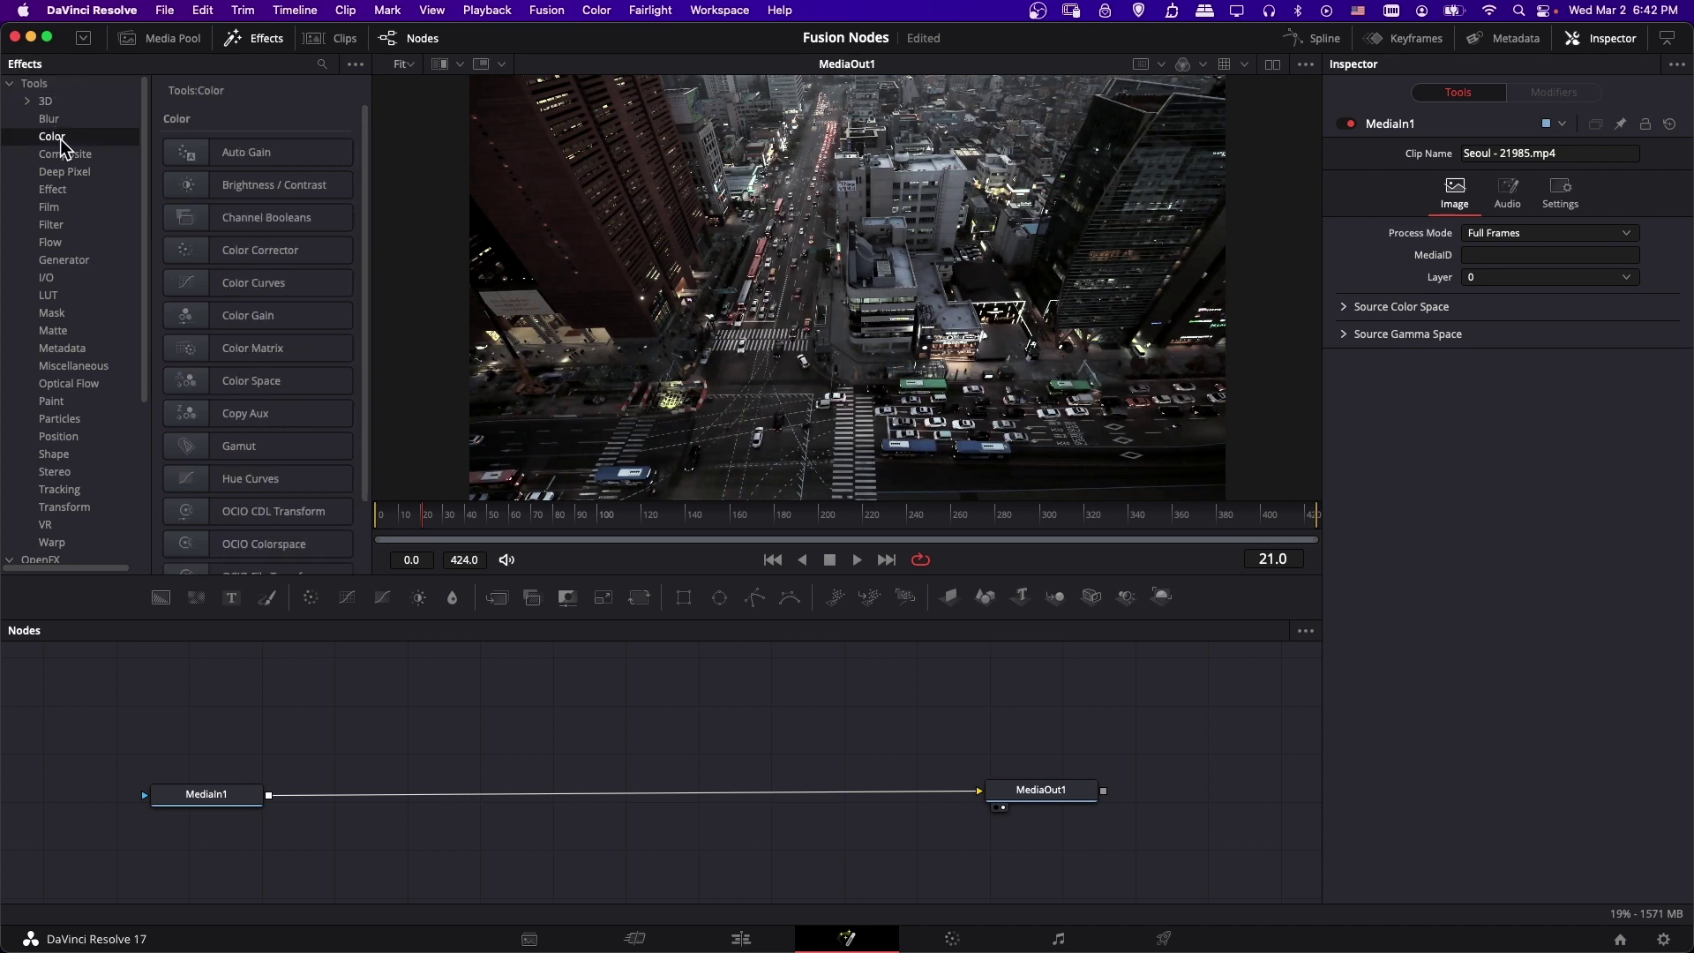
pyautogui.click(242, 187)
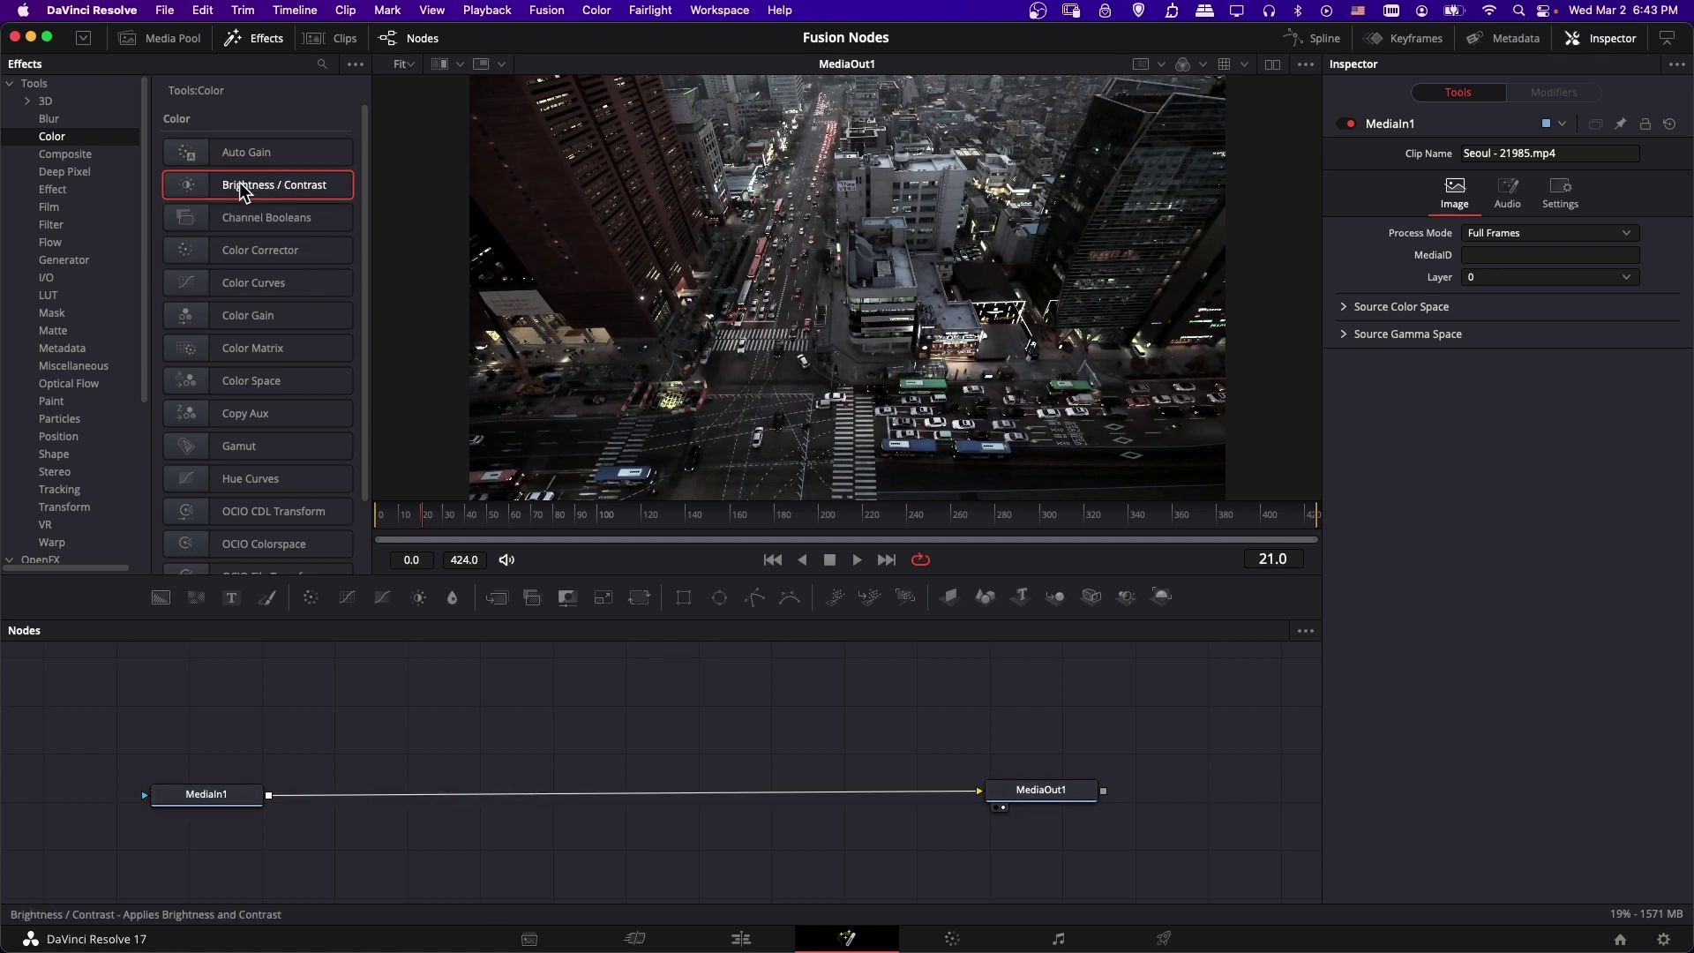
# Step: Drop Brightness / Contrast onto the MediaIn1–MediaOut1 link, creating BrightnessContrast1 between them
pyautogui.moveTo(460, 590); pyautogui.dragTo(369, 797)
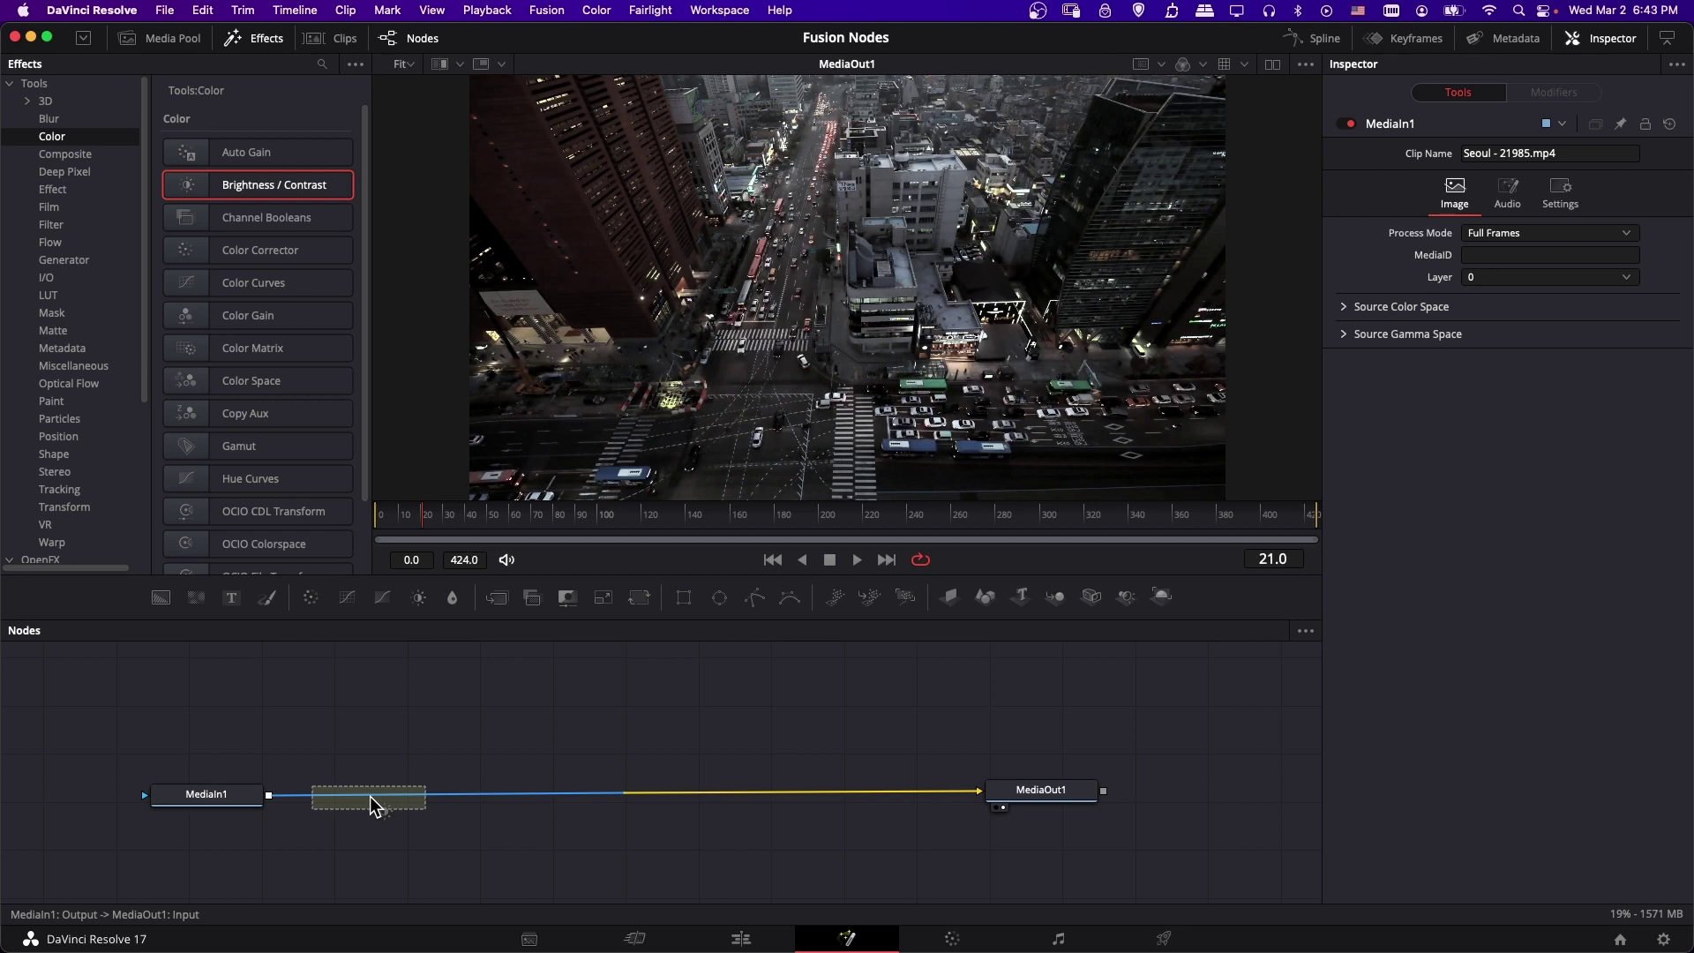
pyautogui.moveTo(369, 796); pyautogui.dragTo(417, 807)
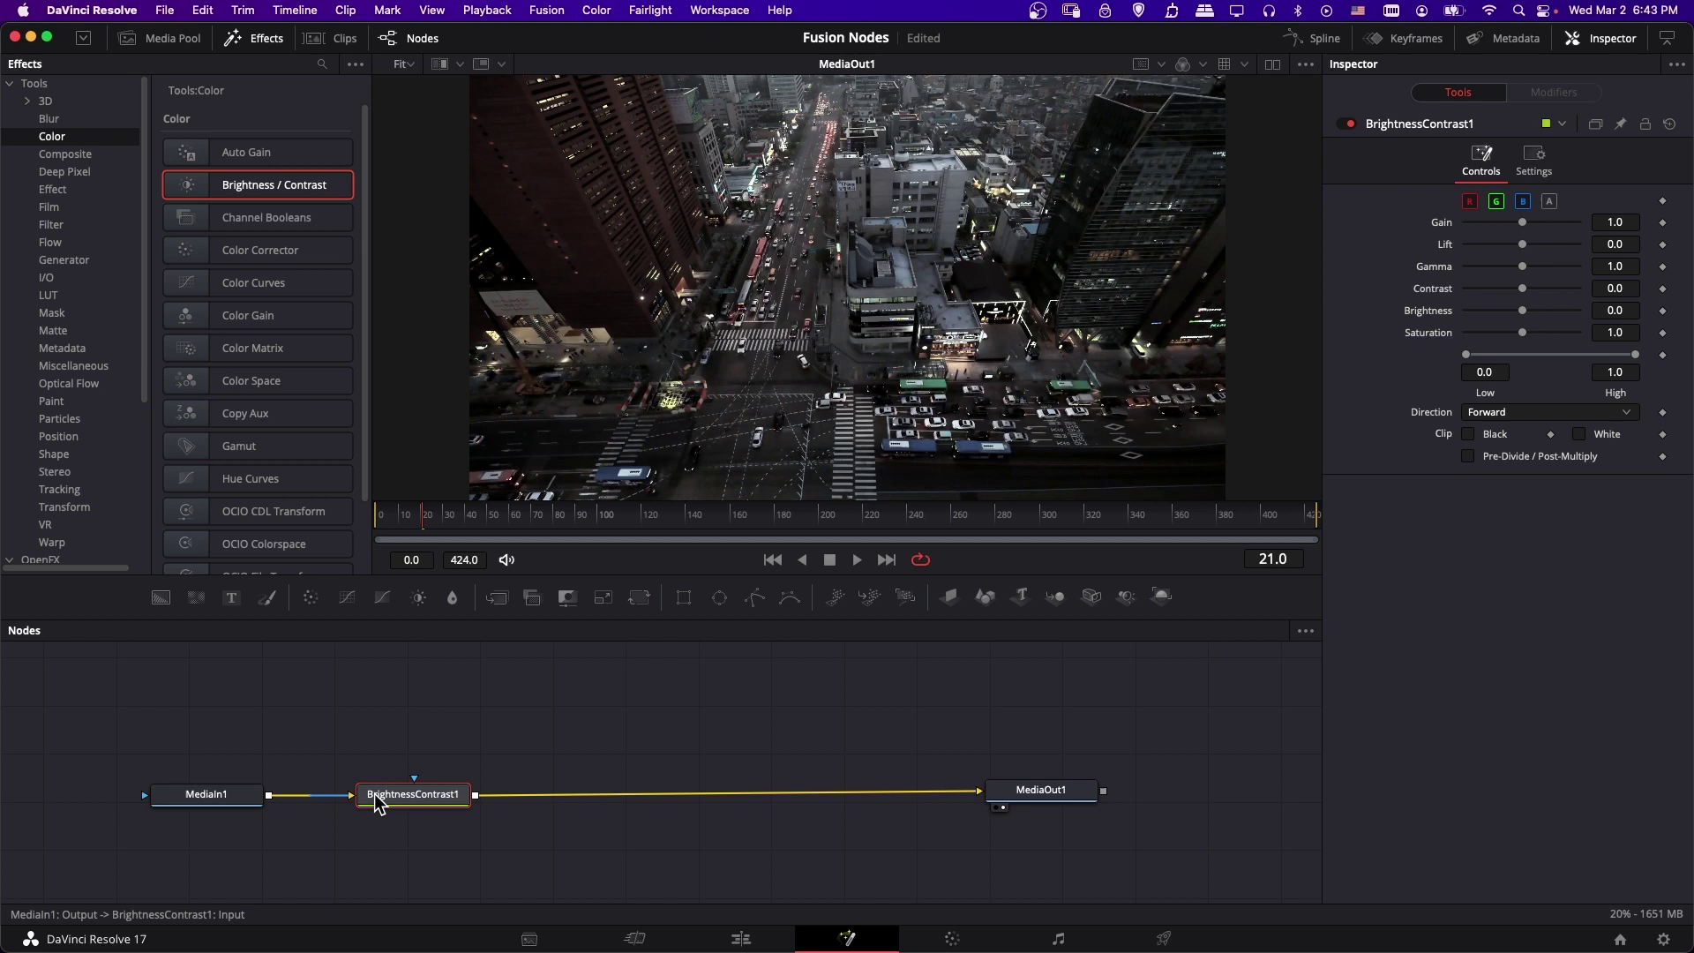
pyautogui.moveTo(238, 807)
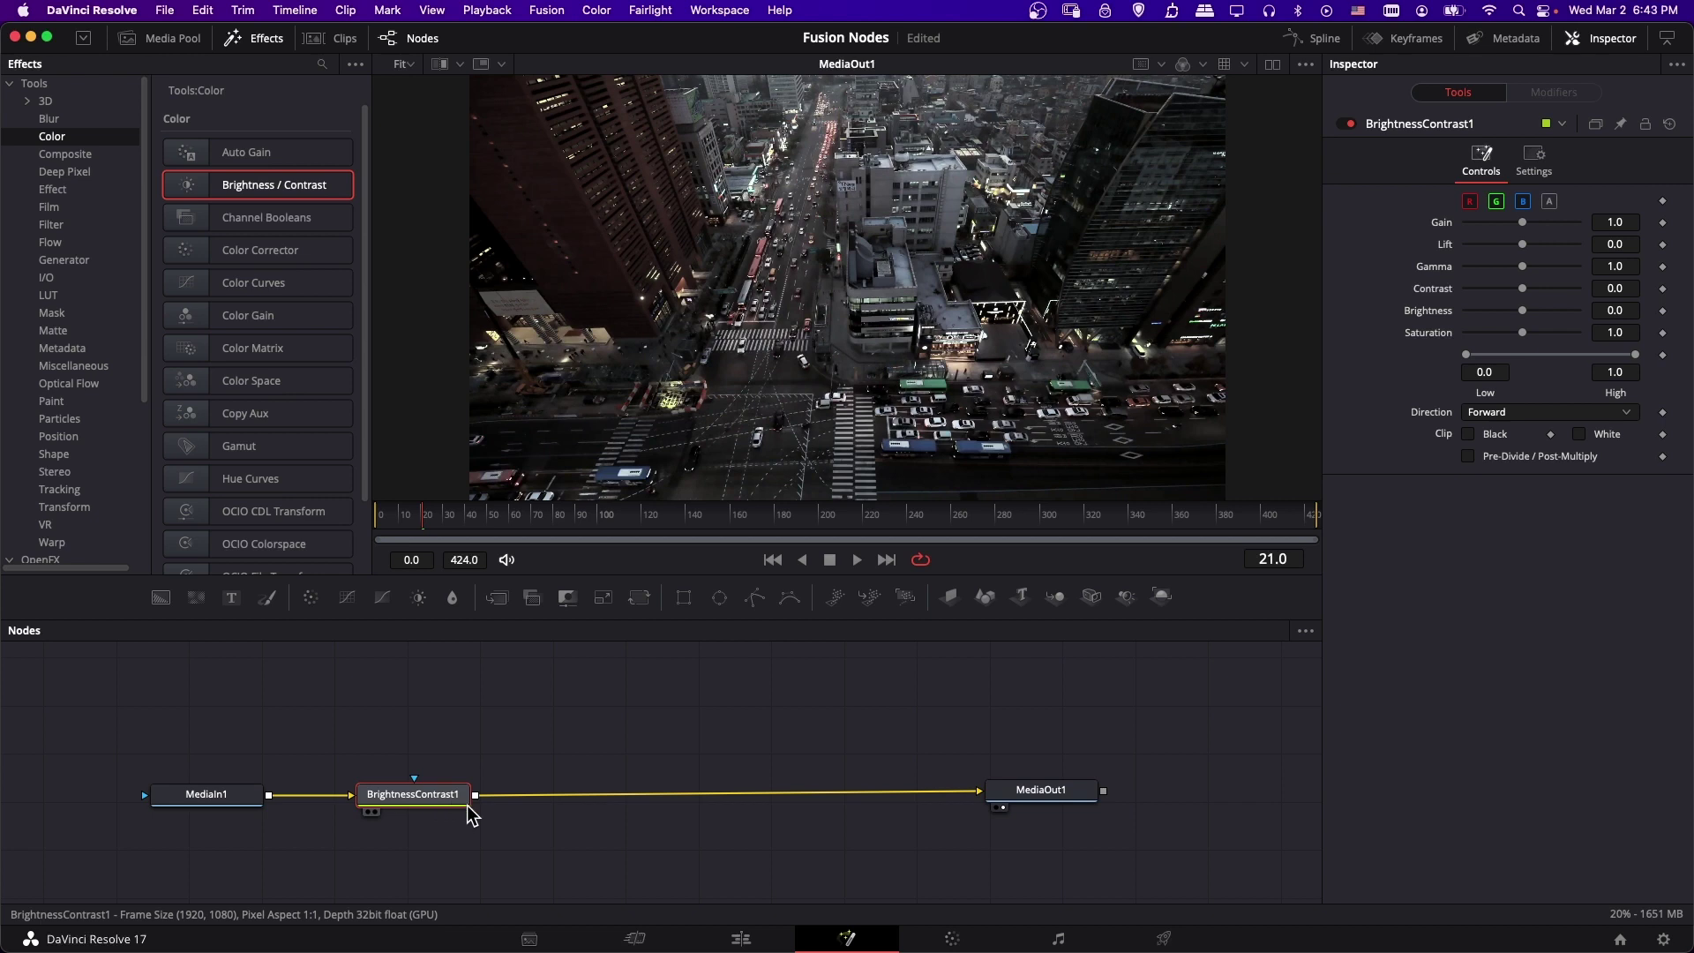
pyautogui.moveTo(467, 809)
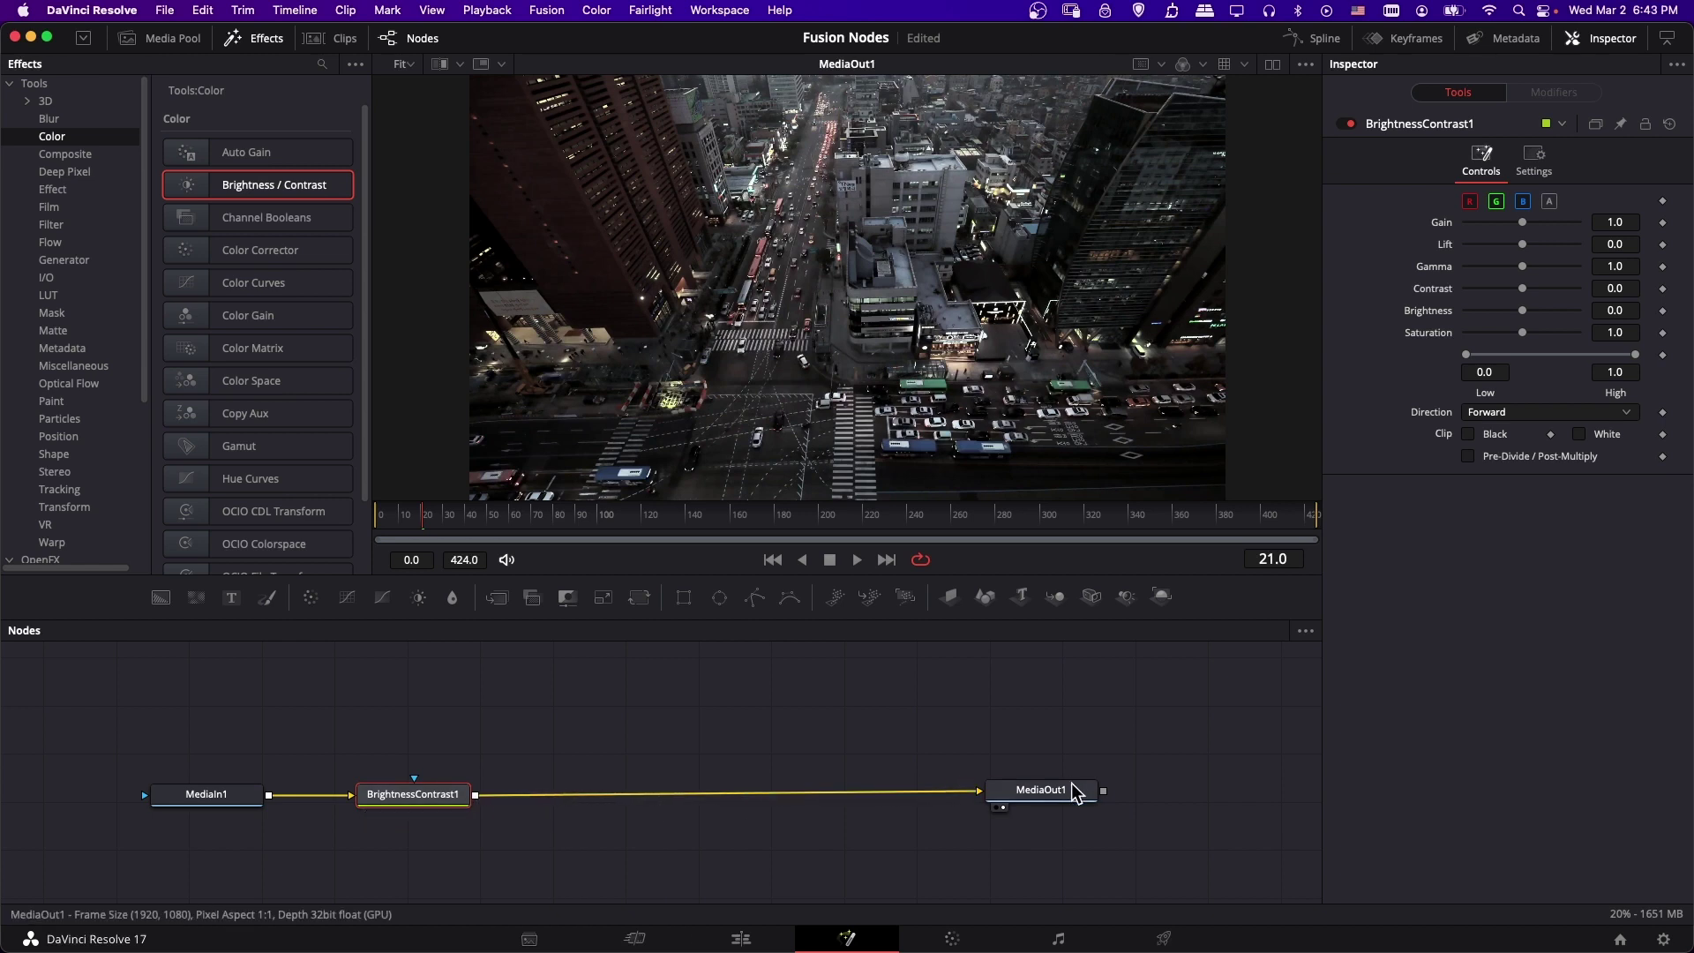
pyautogui.moveTo(1076, 792)
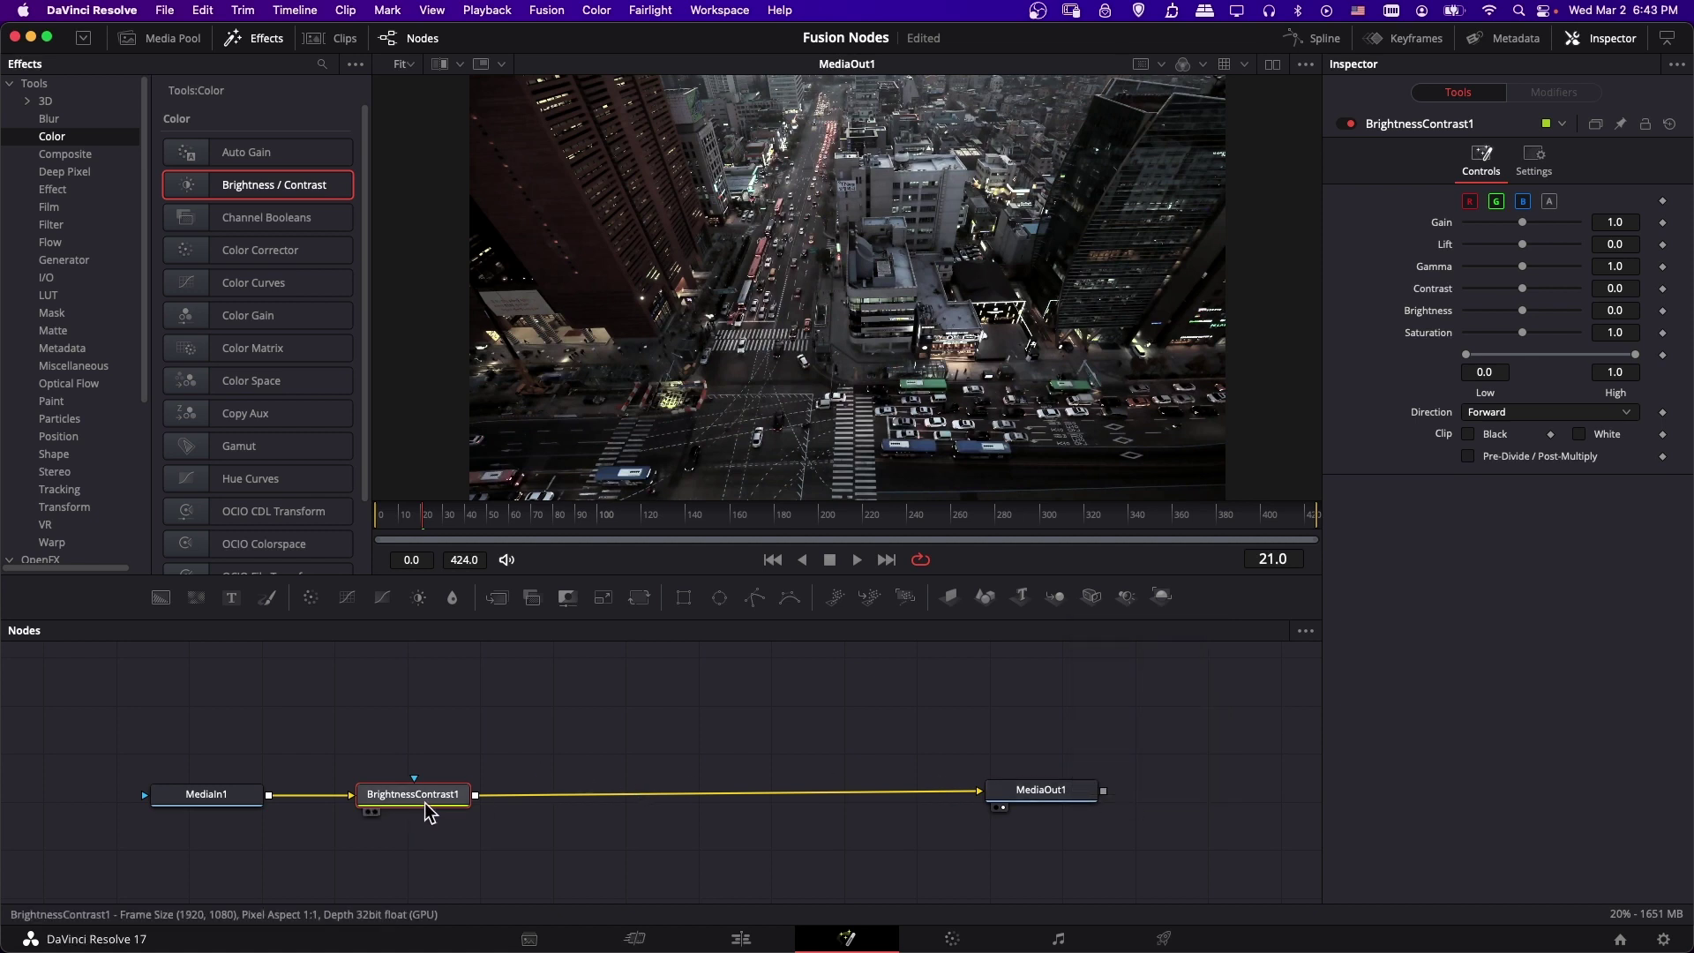
# Step: Set BrightnessContrast1's Gain to 1.25 to brighten the Seoul footage
pyautogui.moveTo(445, 813); pyautogui.dragTo(448, 810)
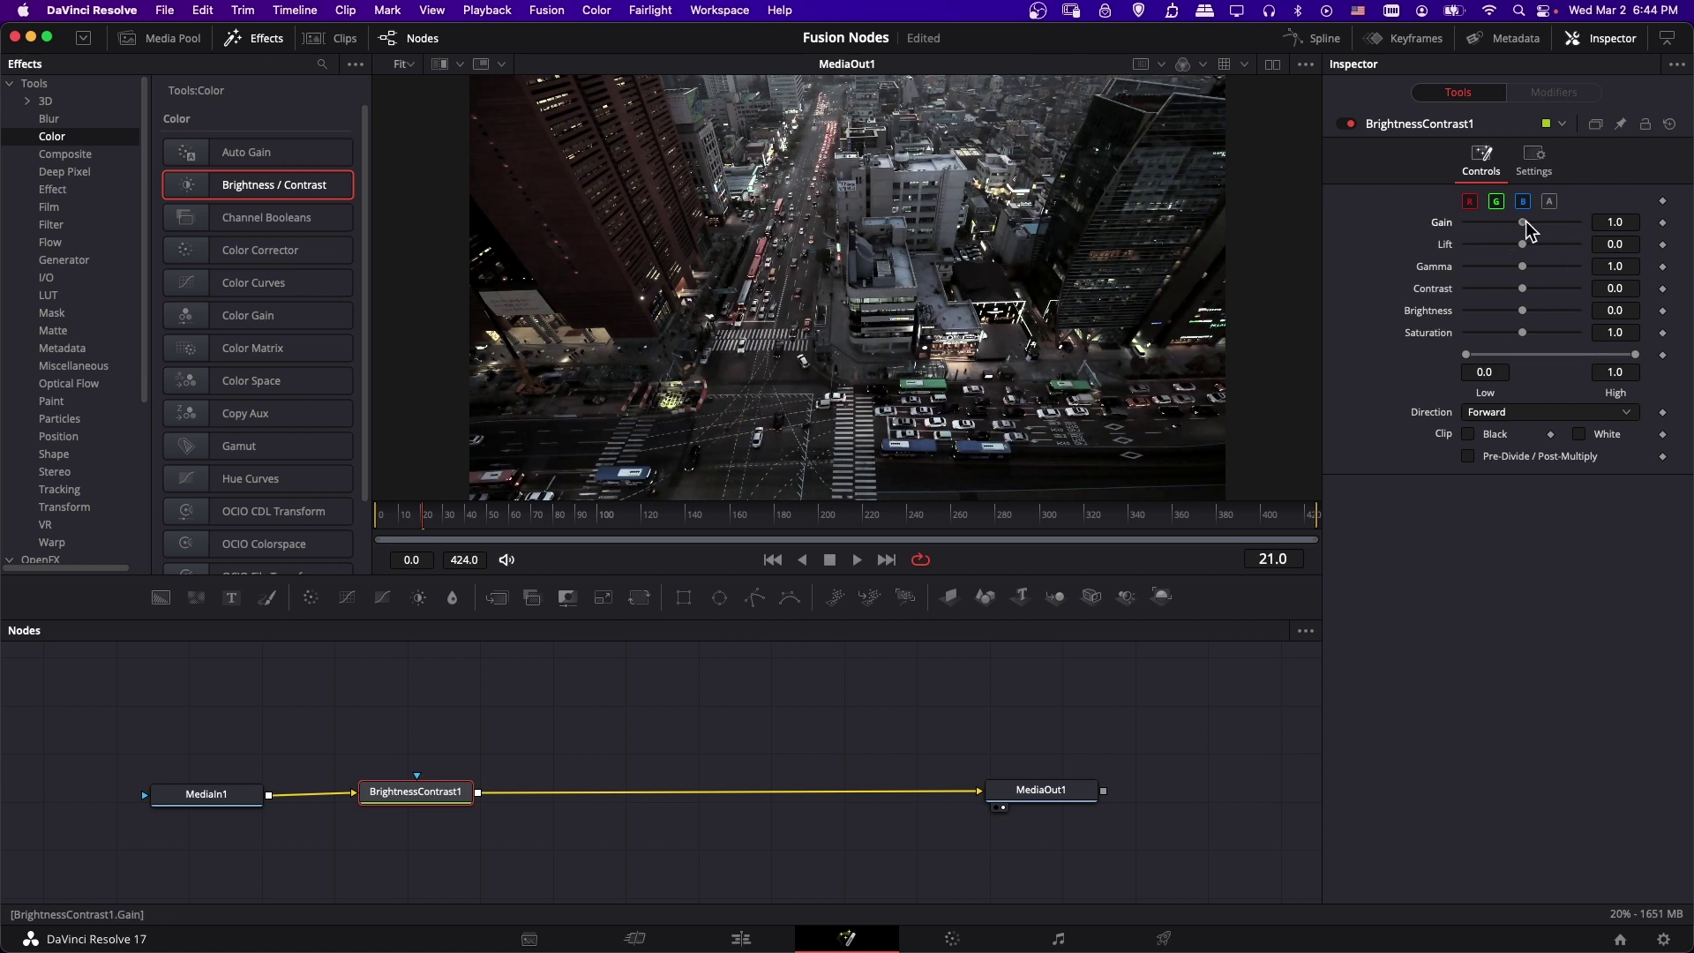
pyautogui.moveTo(1526, 223); pyautogui.dragTo(1532, 225)
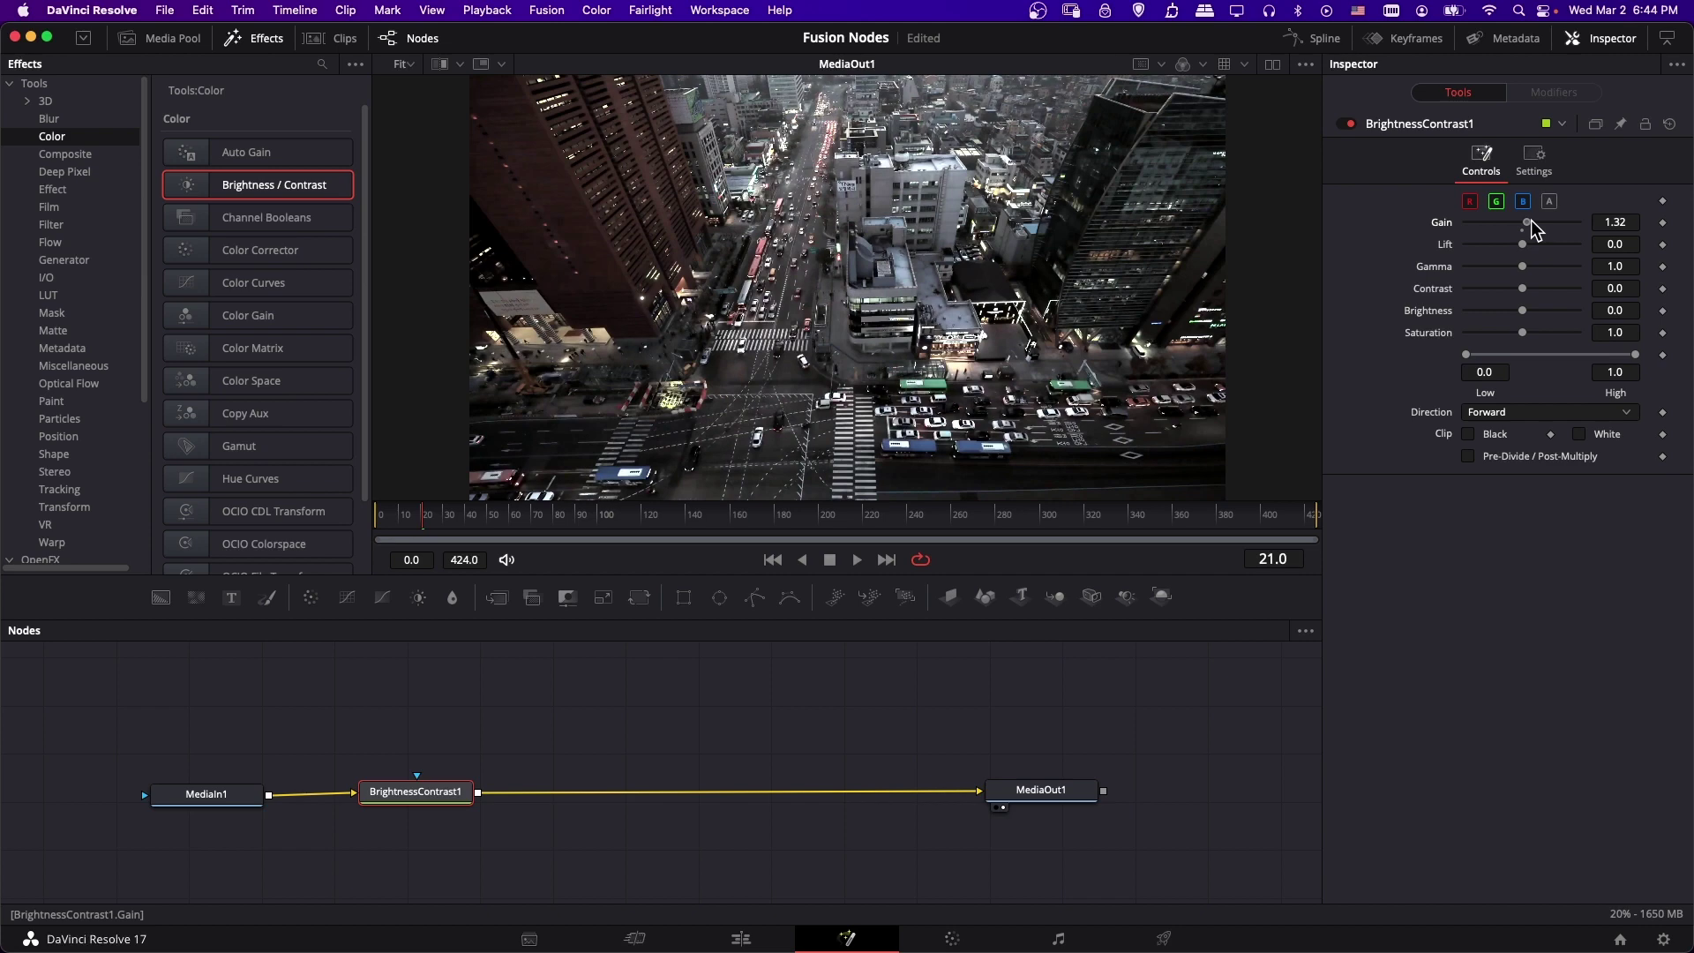
pyautogui.press('super+z')
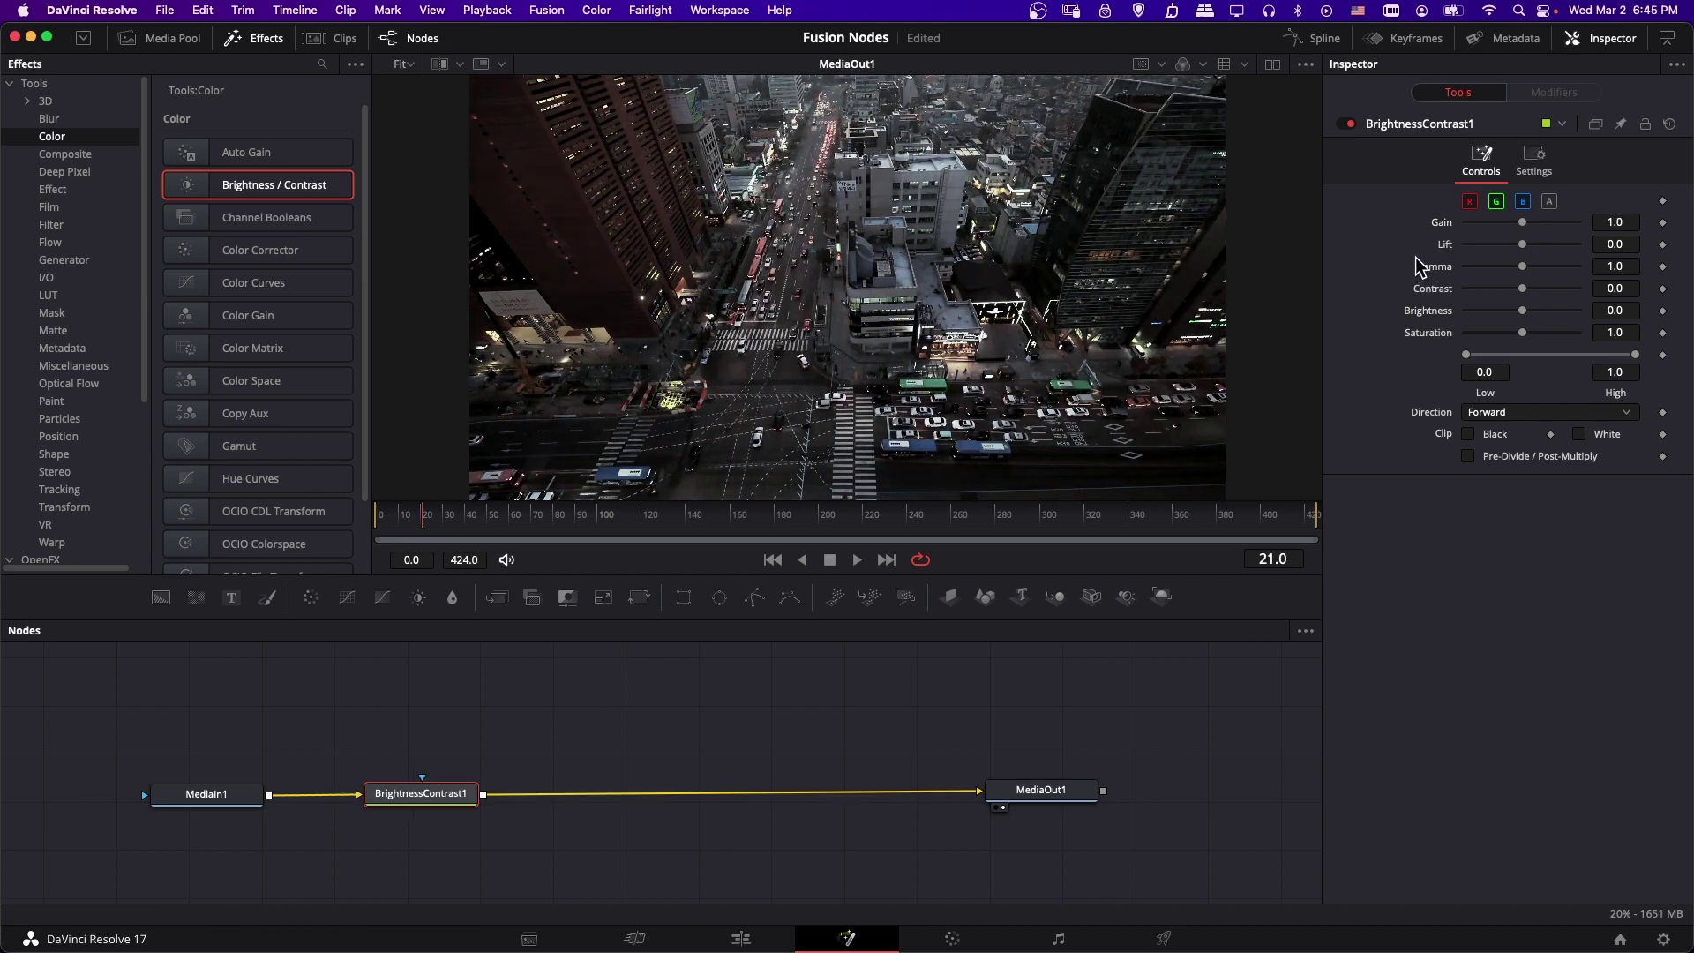
pyautogui.moveTo(1523, 223); pyautogui.dragTo(1529, 231)
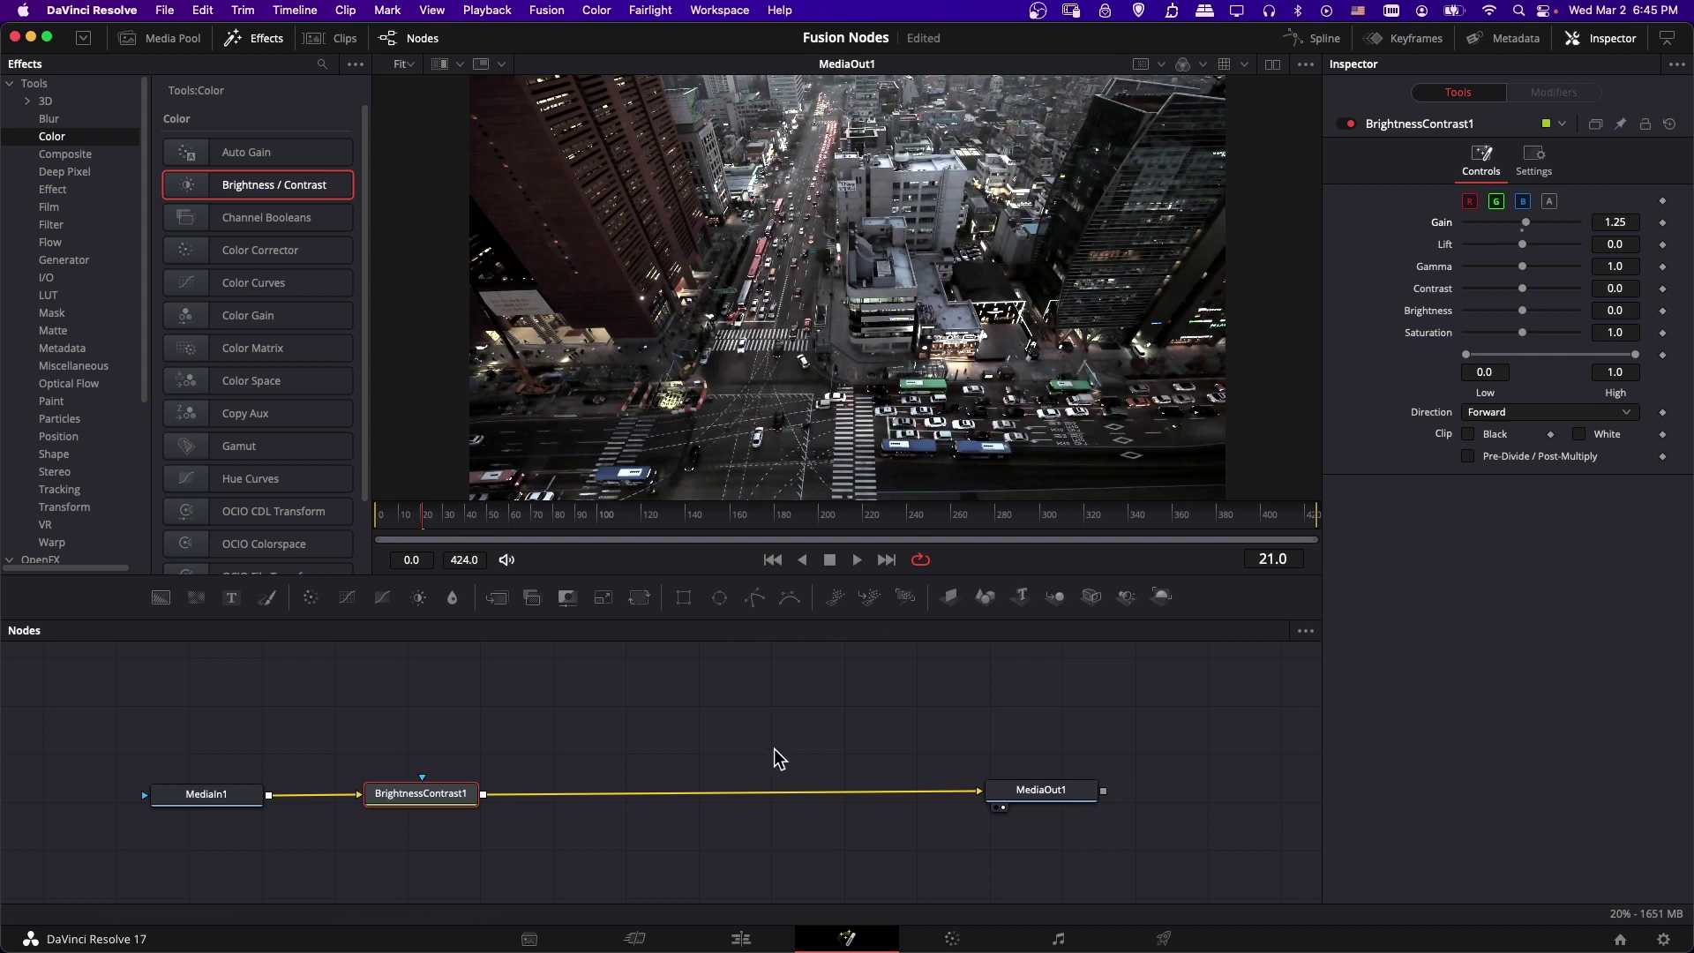
# Step: Browse the Blur tools, then reselect BrightnessContrast1 to show its controls
pyautogui.click(589, 750)
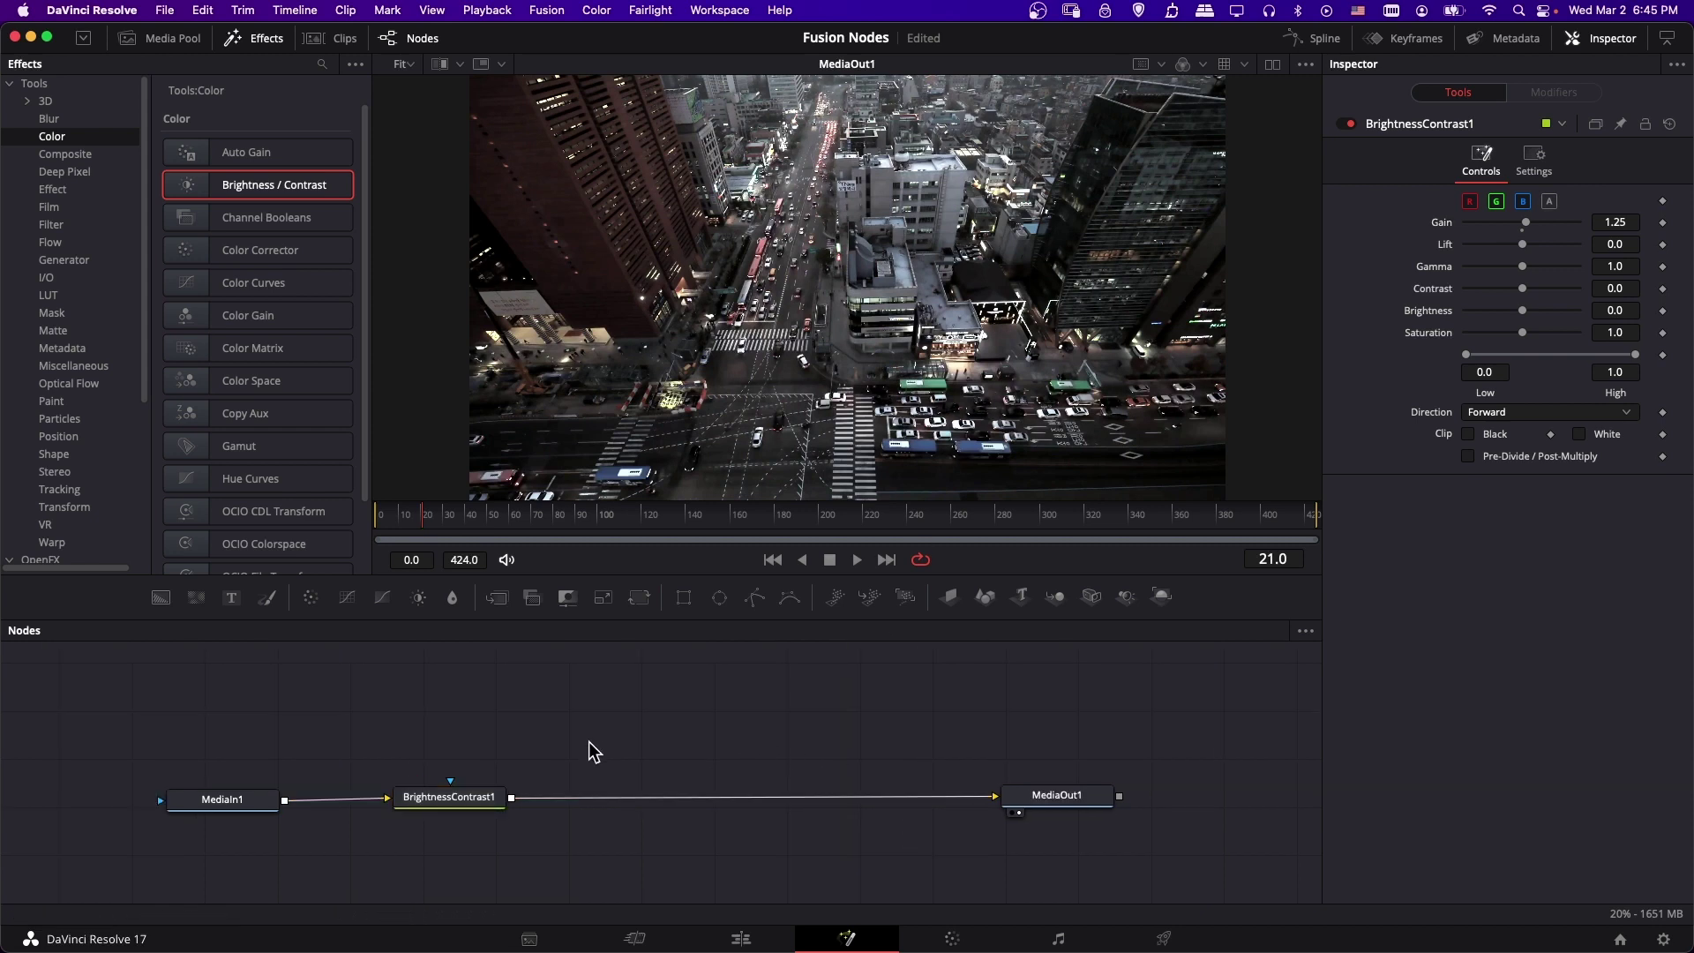
pyautogui.click(95, 116)
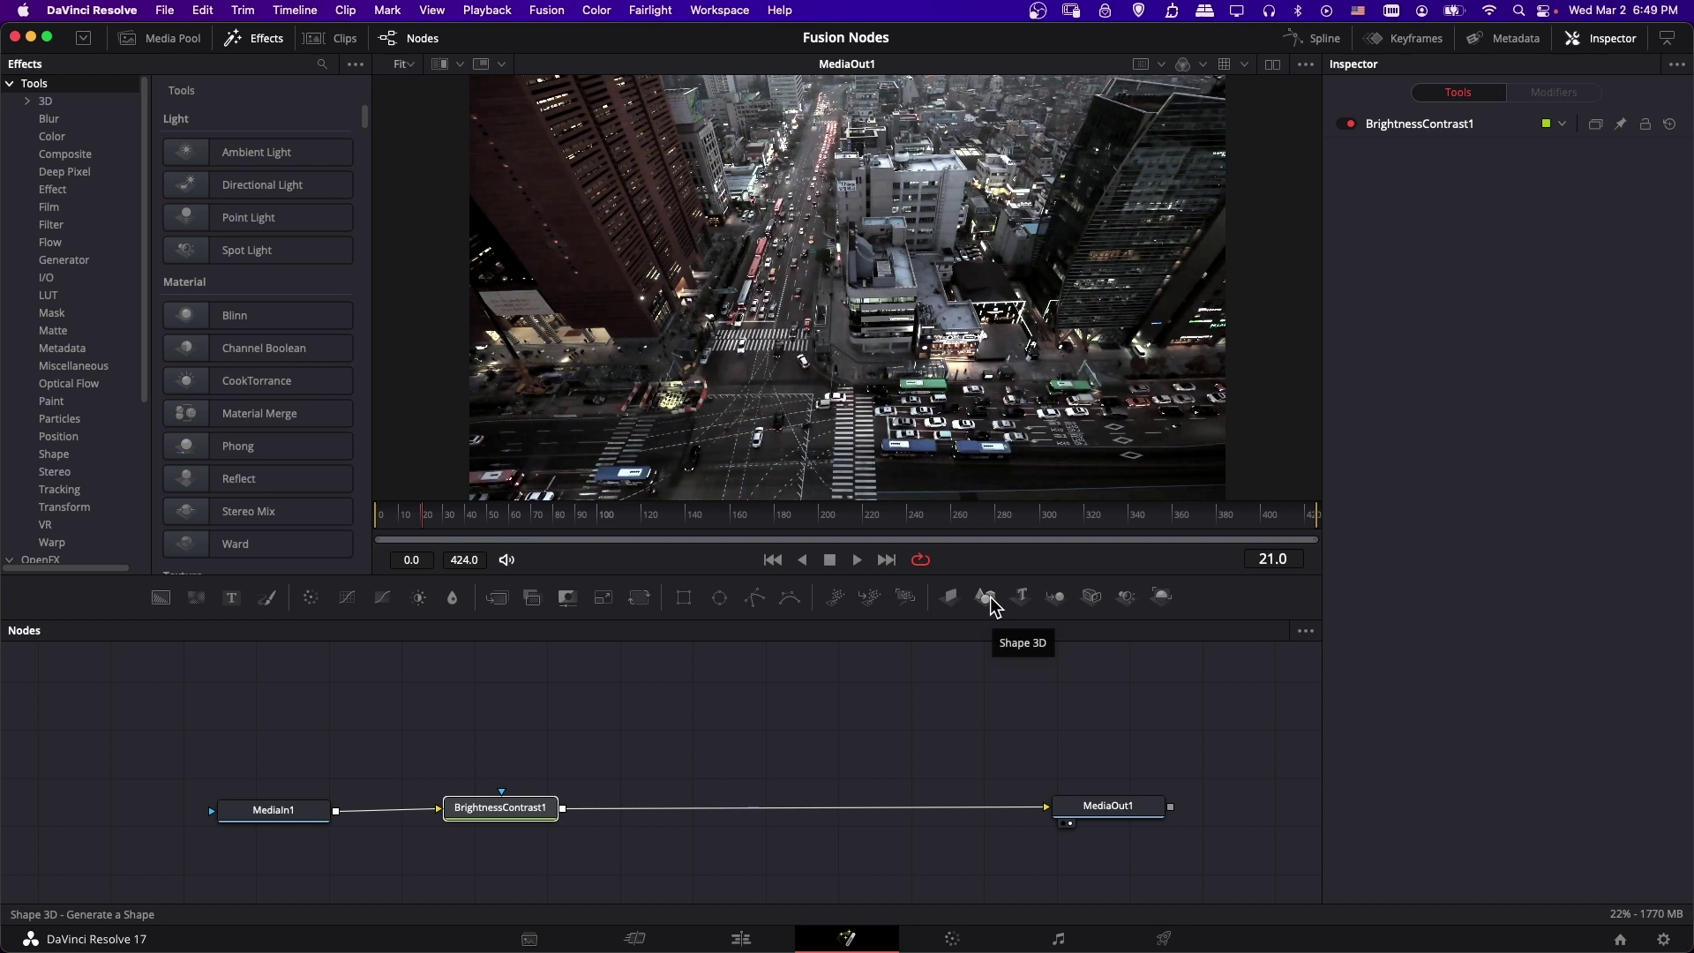
pyautogui.click(521, 812)
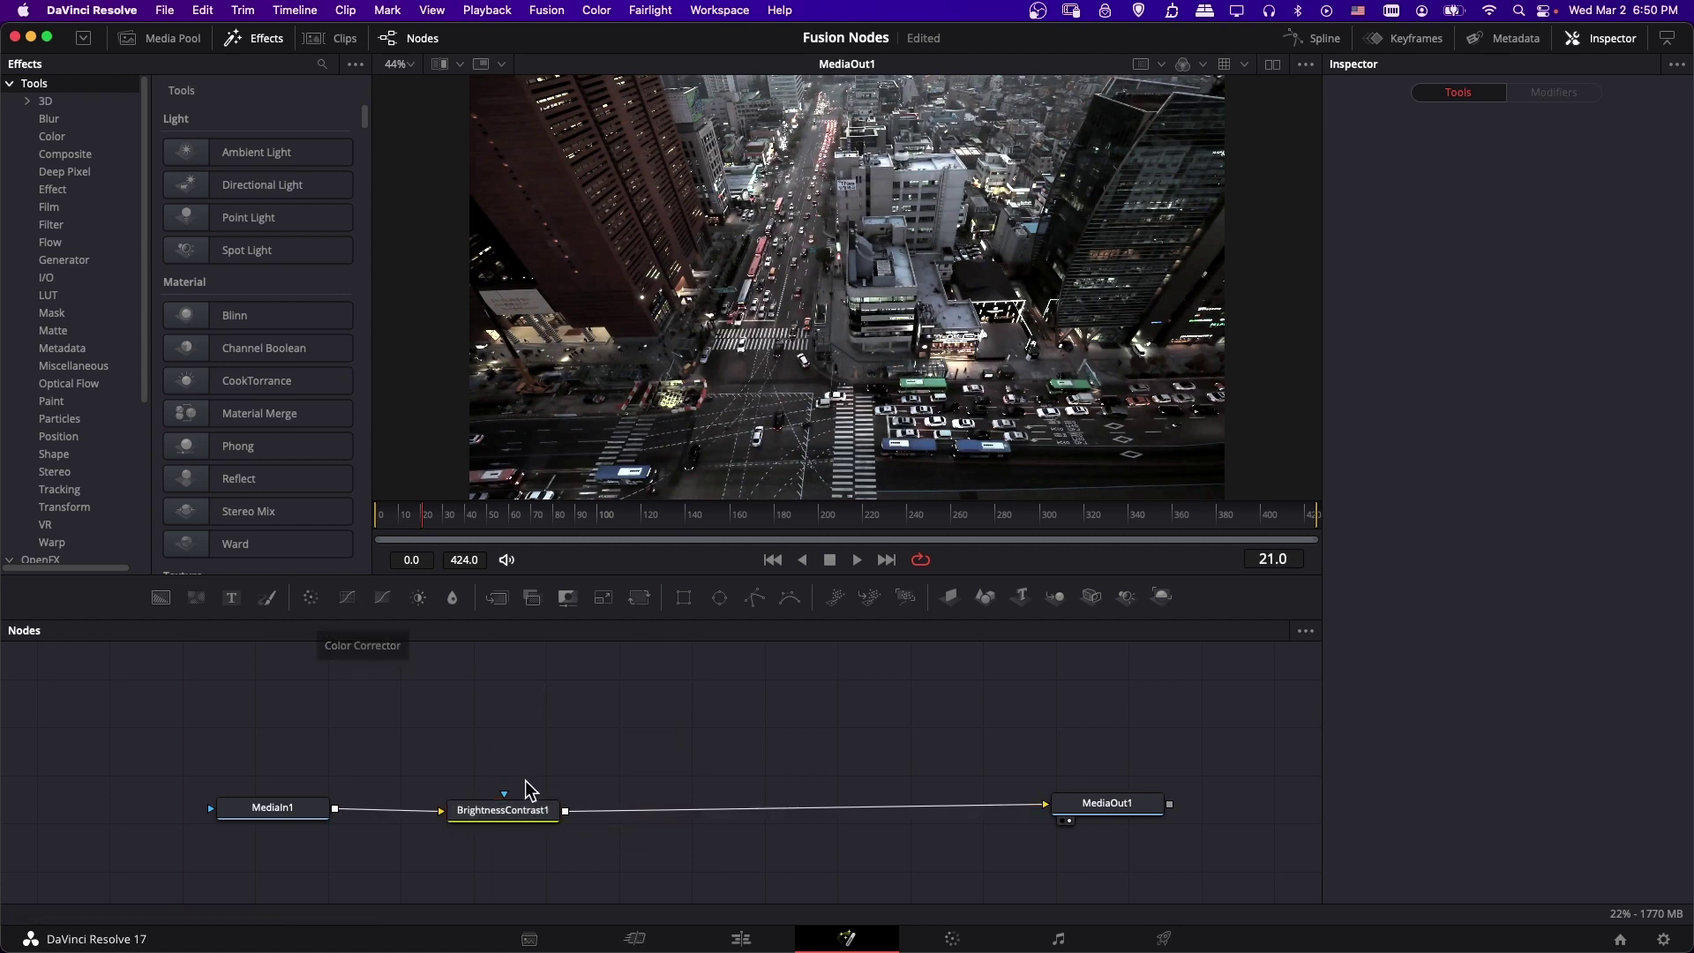
# Step: Insert ColorCorrector1 after BrightnessContrast1 with Saturation 1.229 and Hue 0.25
pyautogui.click(311, 599)
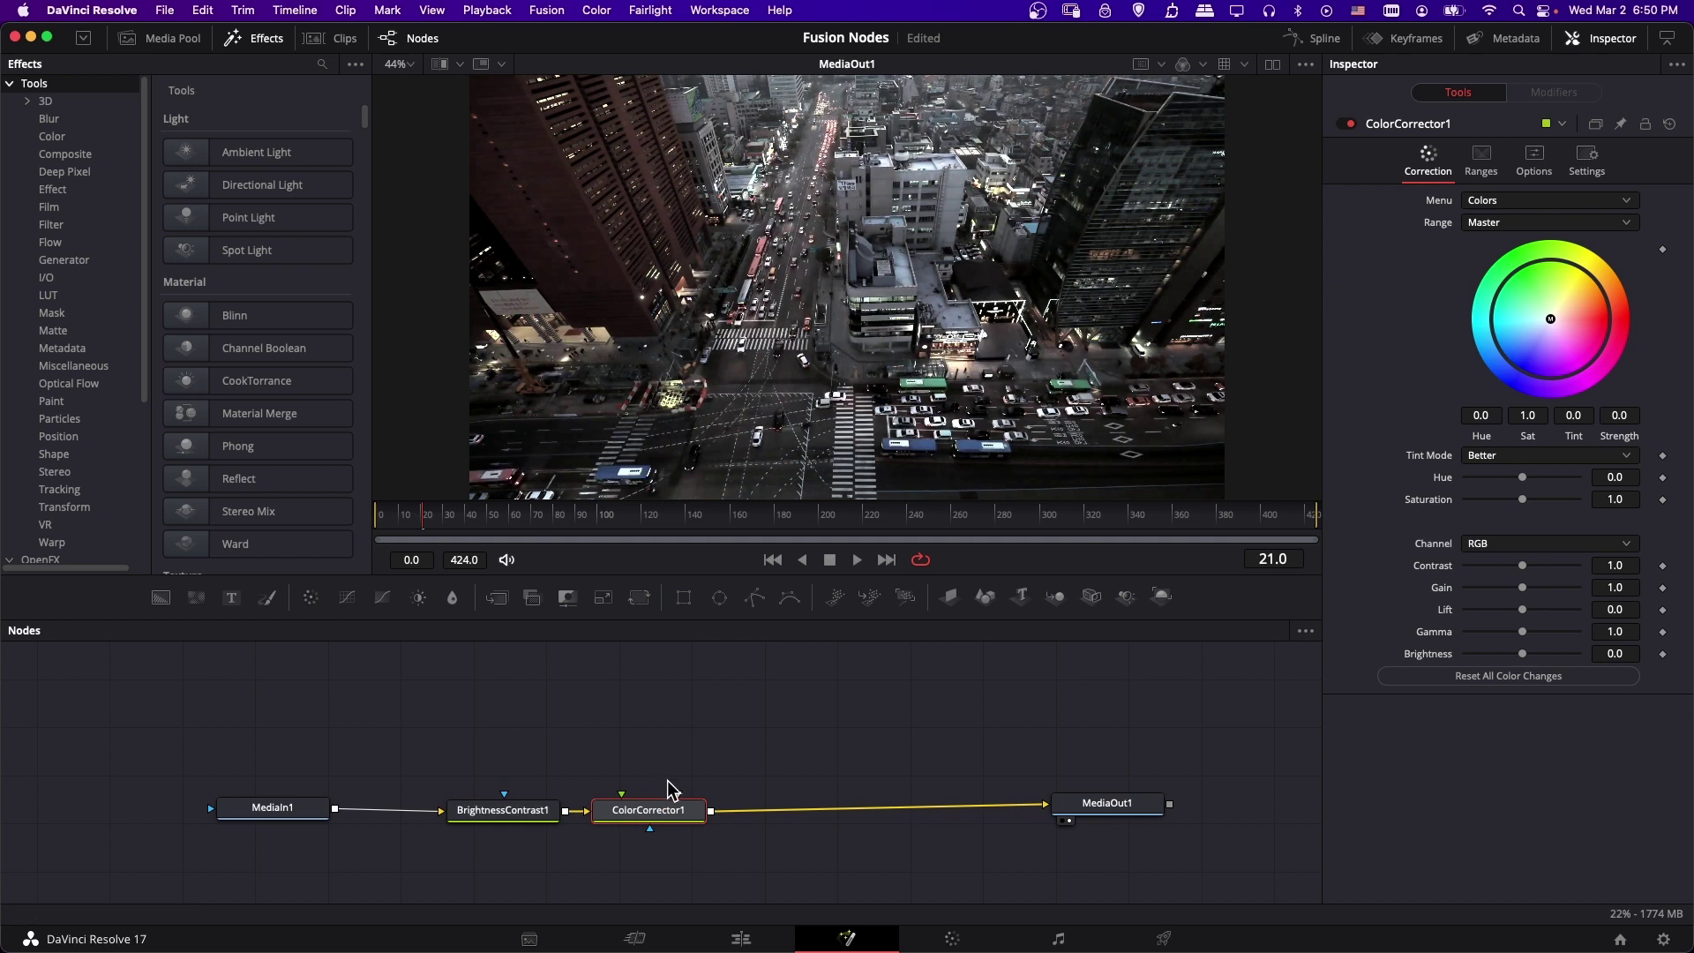
pyautogui.moveTo(676, 826); pyautogui.dragTo(695, 826)
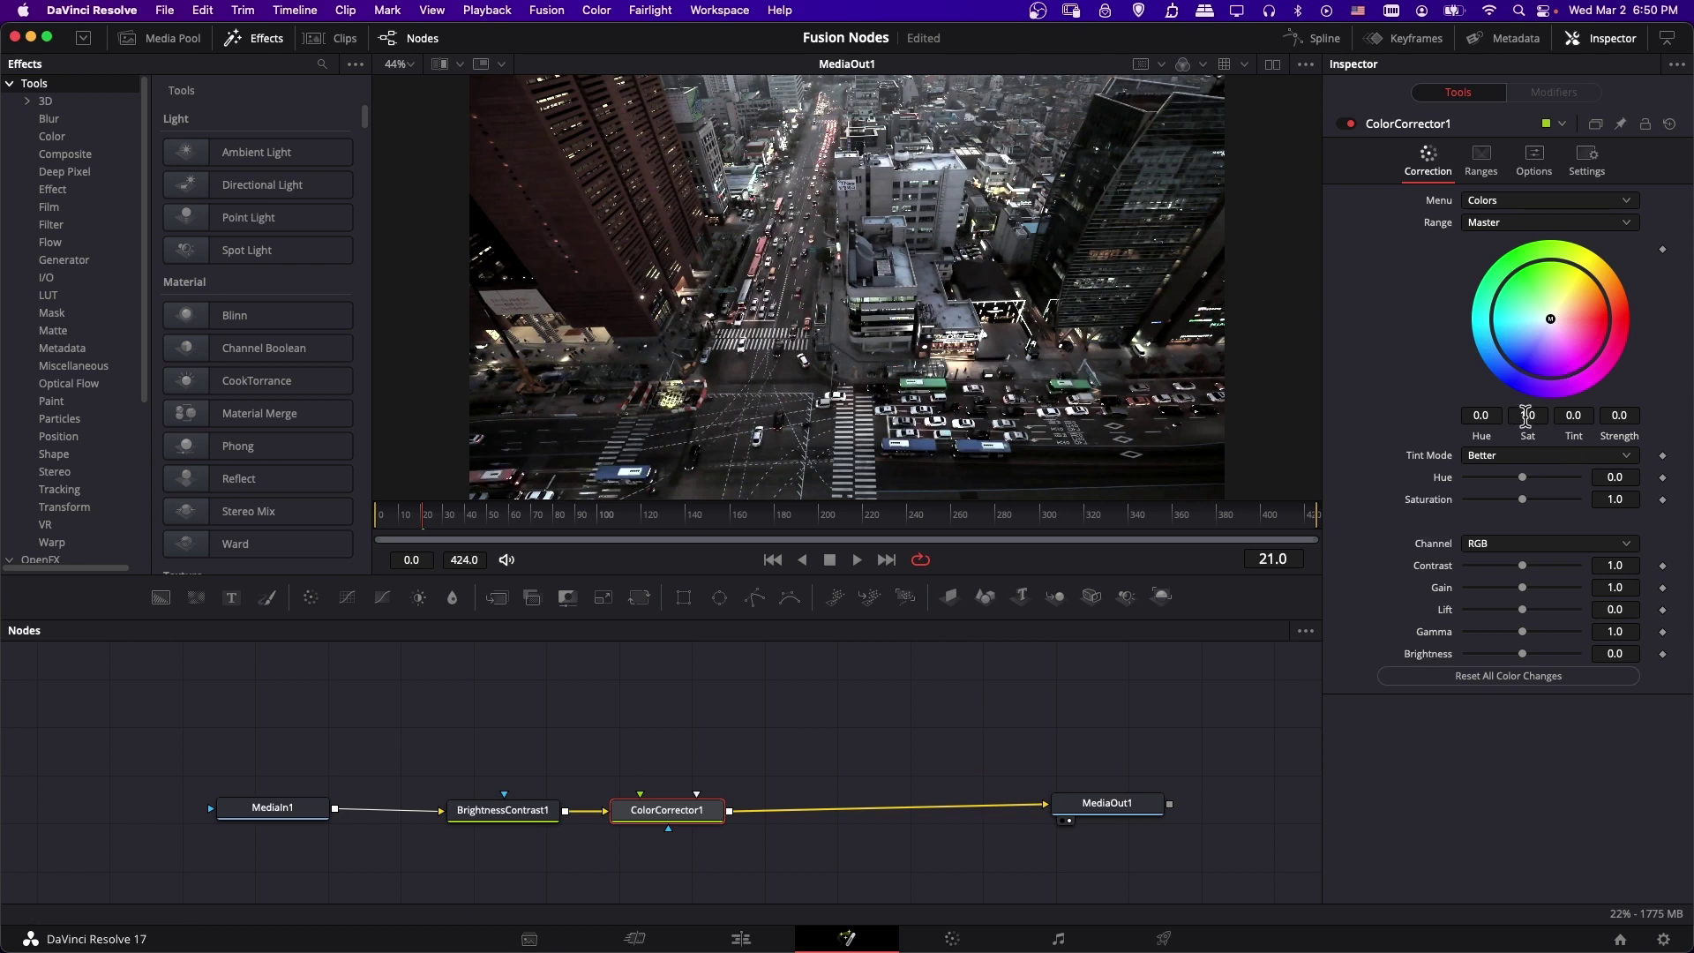
pyautogui.moveTo(1526, 416); pyautogui.dragTo(1550, 417)
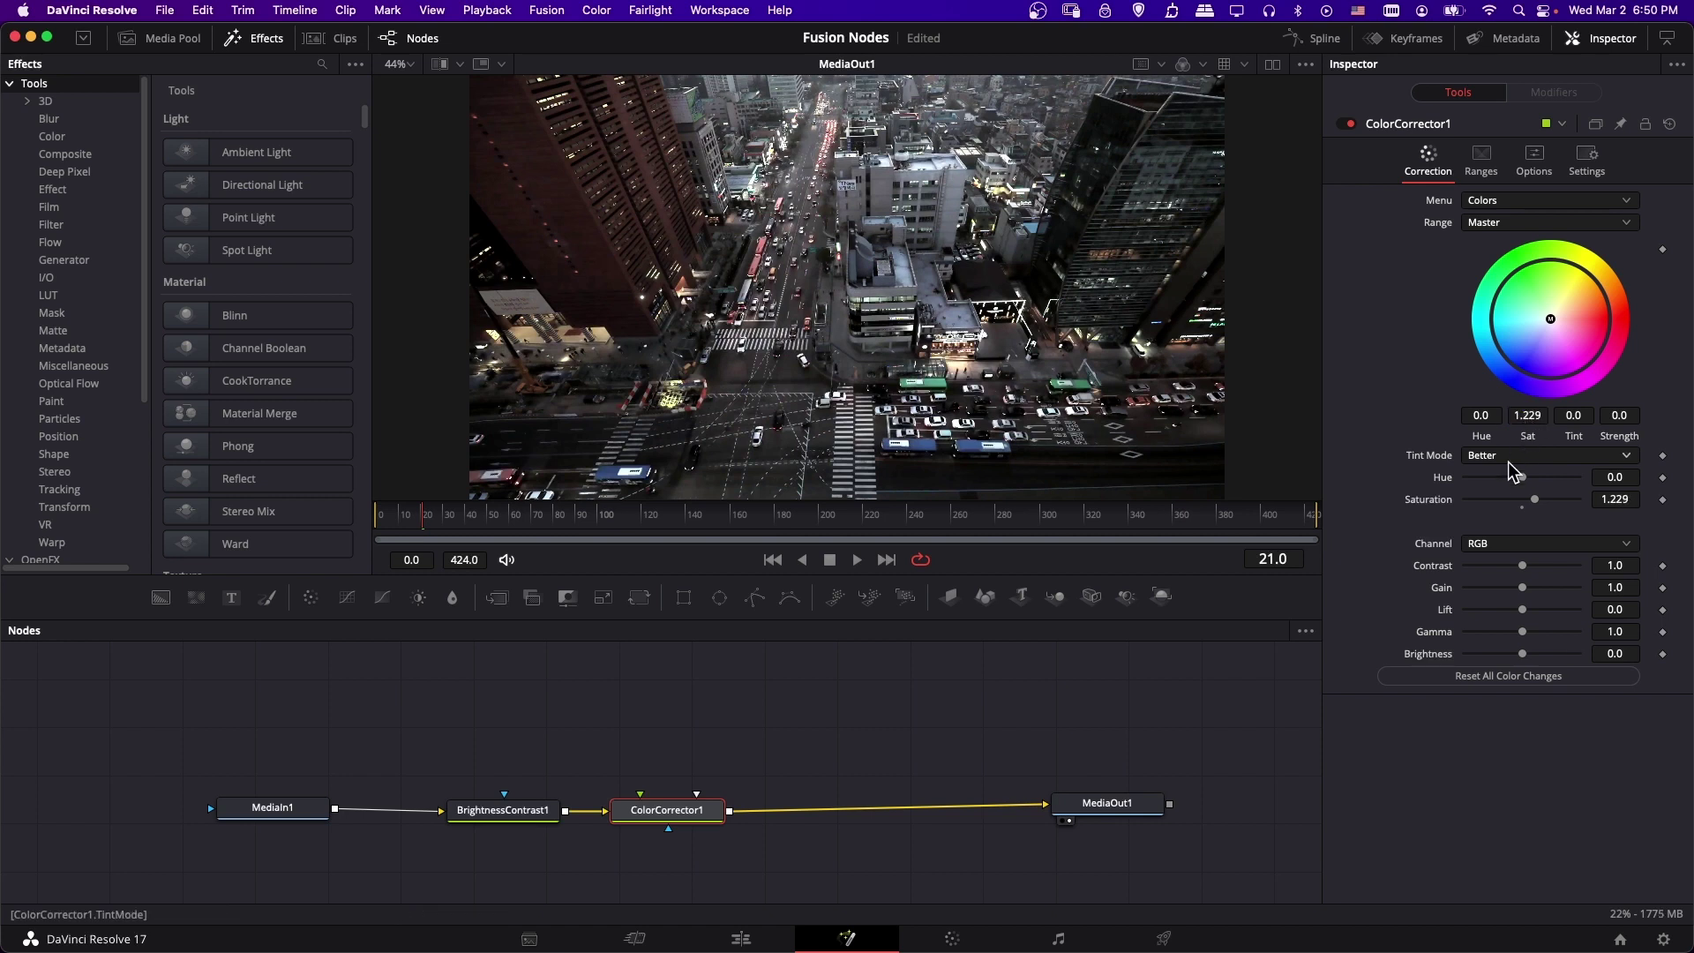
pyautogui.moveTo(1517, 476)
pyautogui.mouseDown()
pyautogui.moveTo(1539, 483)
pyautogui.moveTo(1500, 479)
pyautogui.mouseUp()
pyautogui.moveTo(1523, 480); pyautogui.dragTo(1541, 479)
# Step: Play the graded clip, then toggle ColorCorrector1 off and on to compare
pyautogui.click(857, 560)
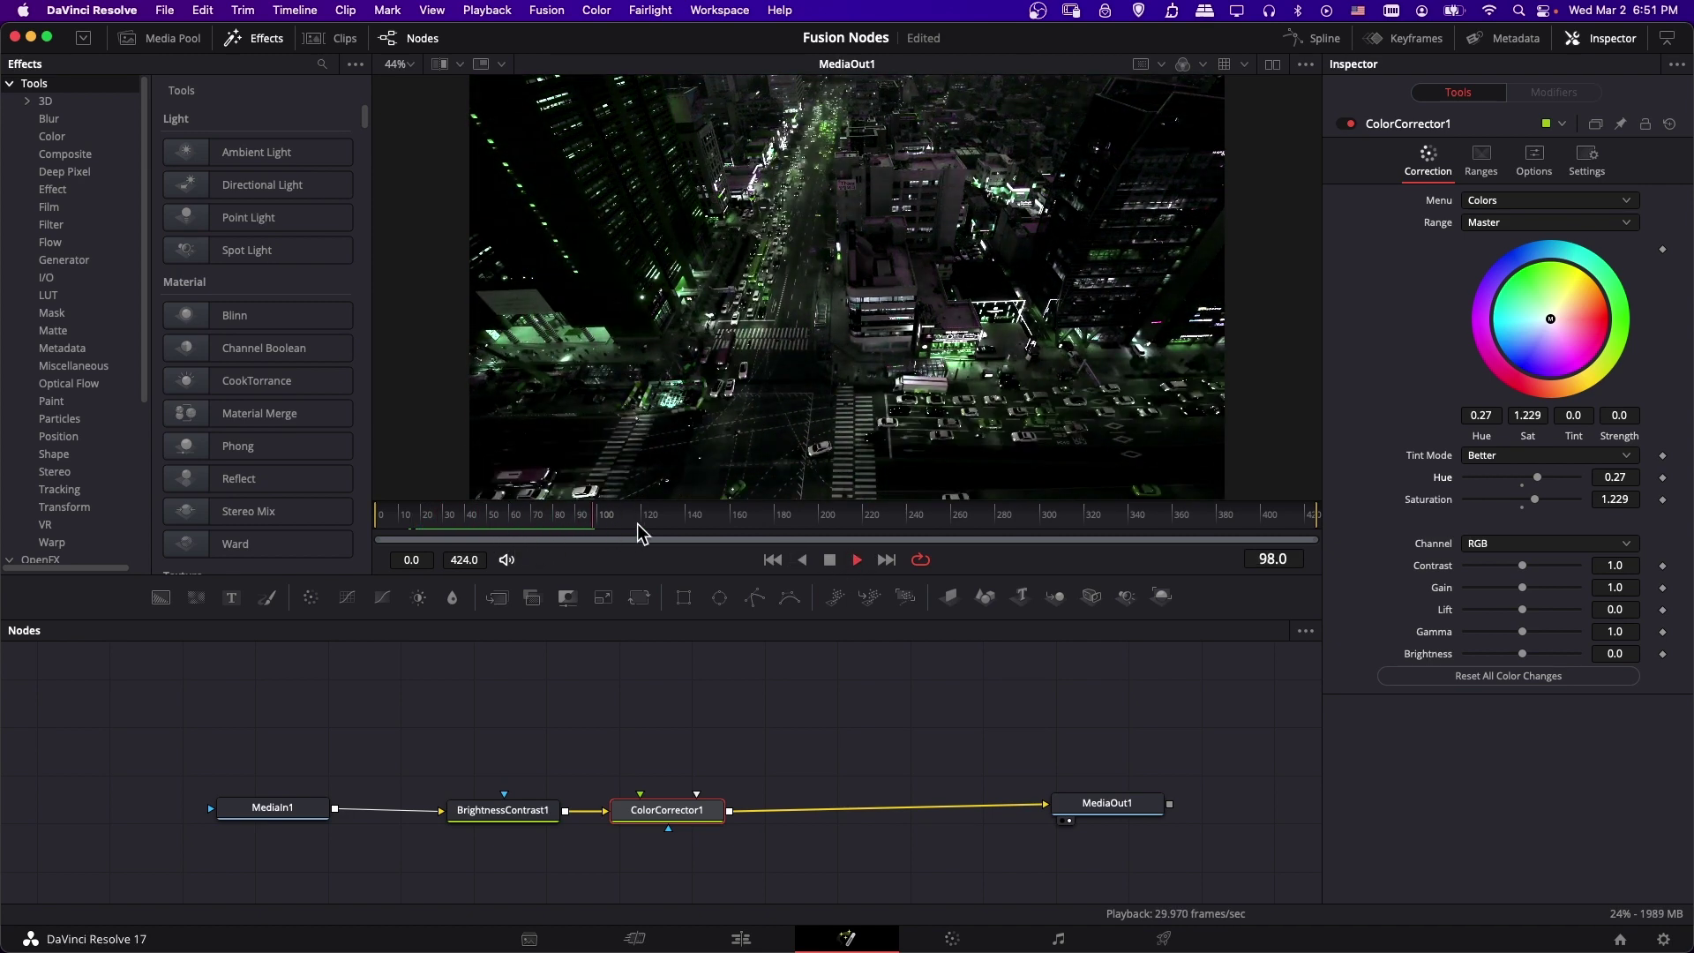
pyautogui.click(857, 560)
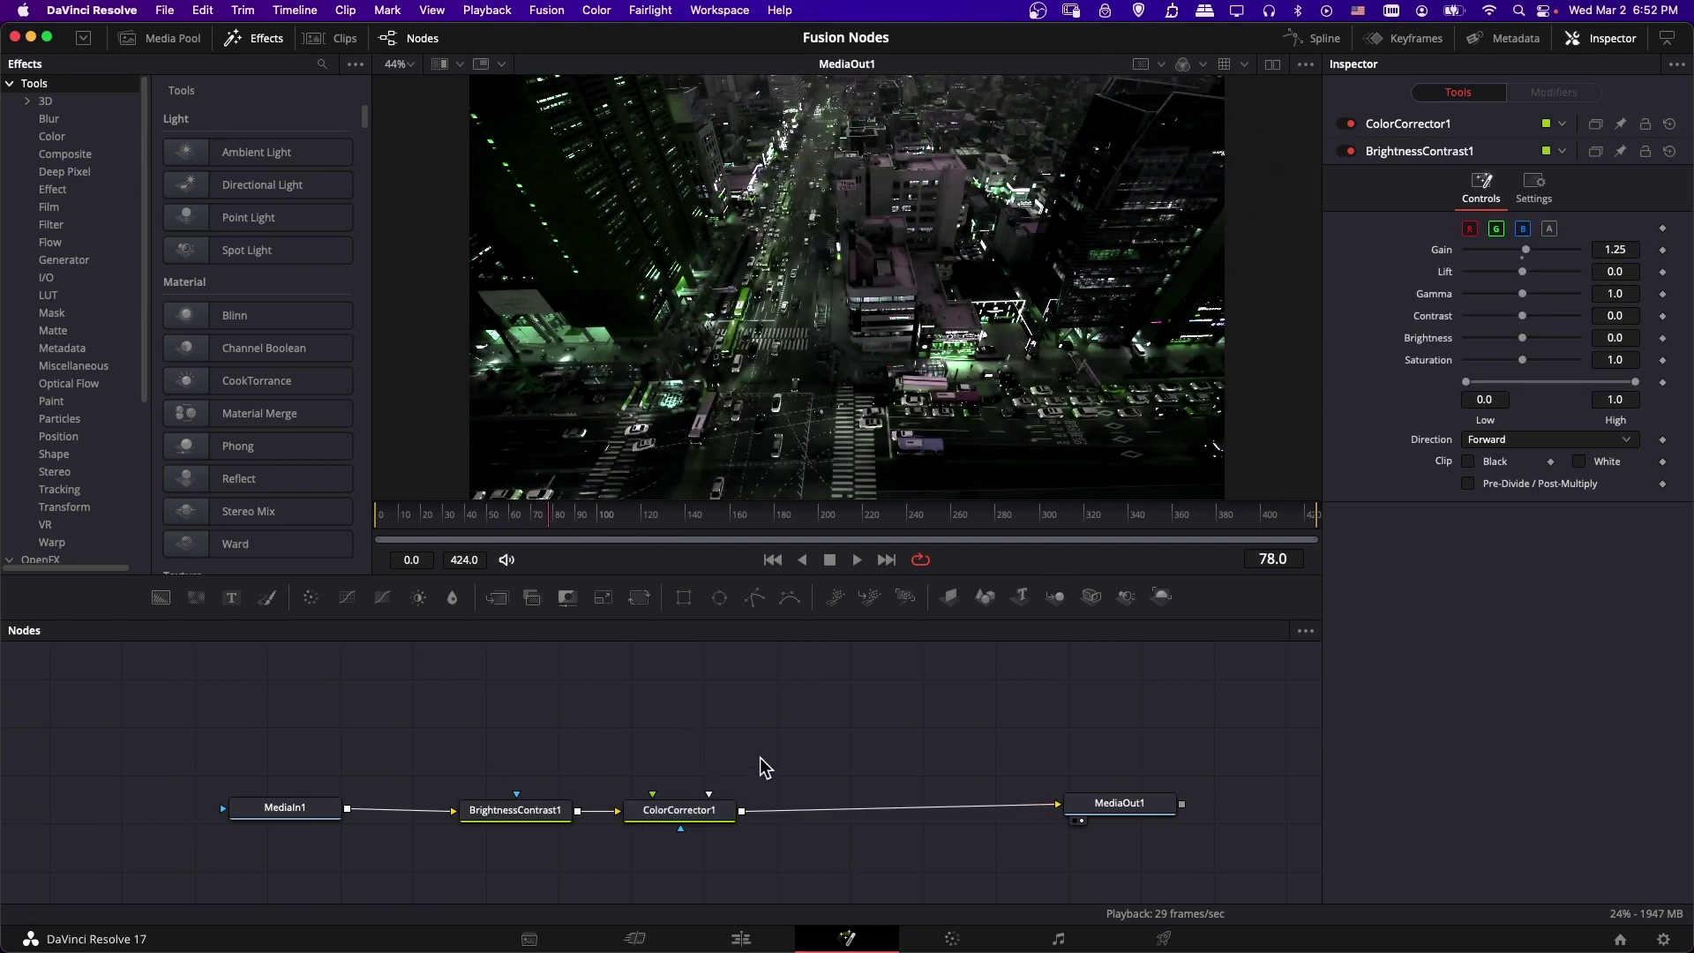
pyautogui.click(672, 810)
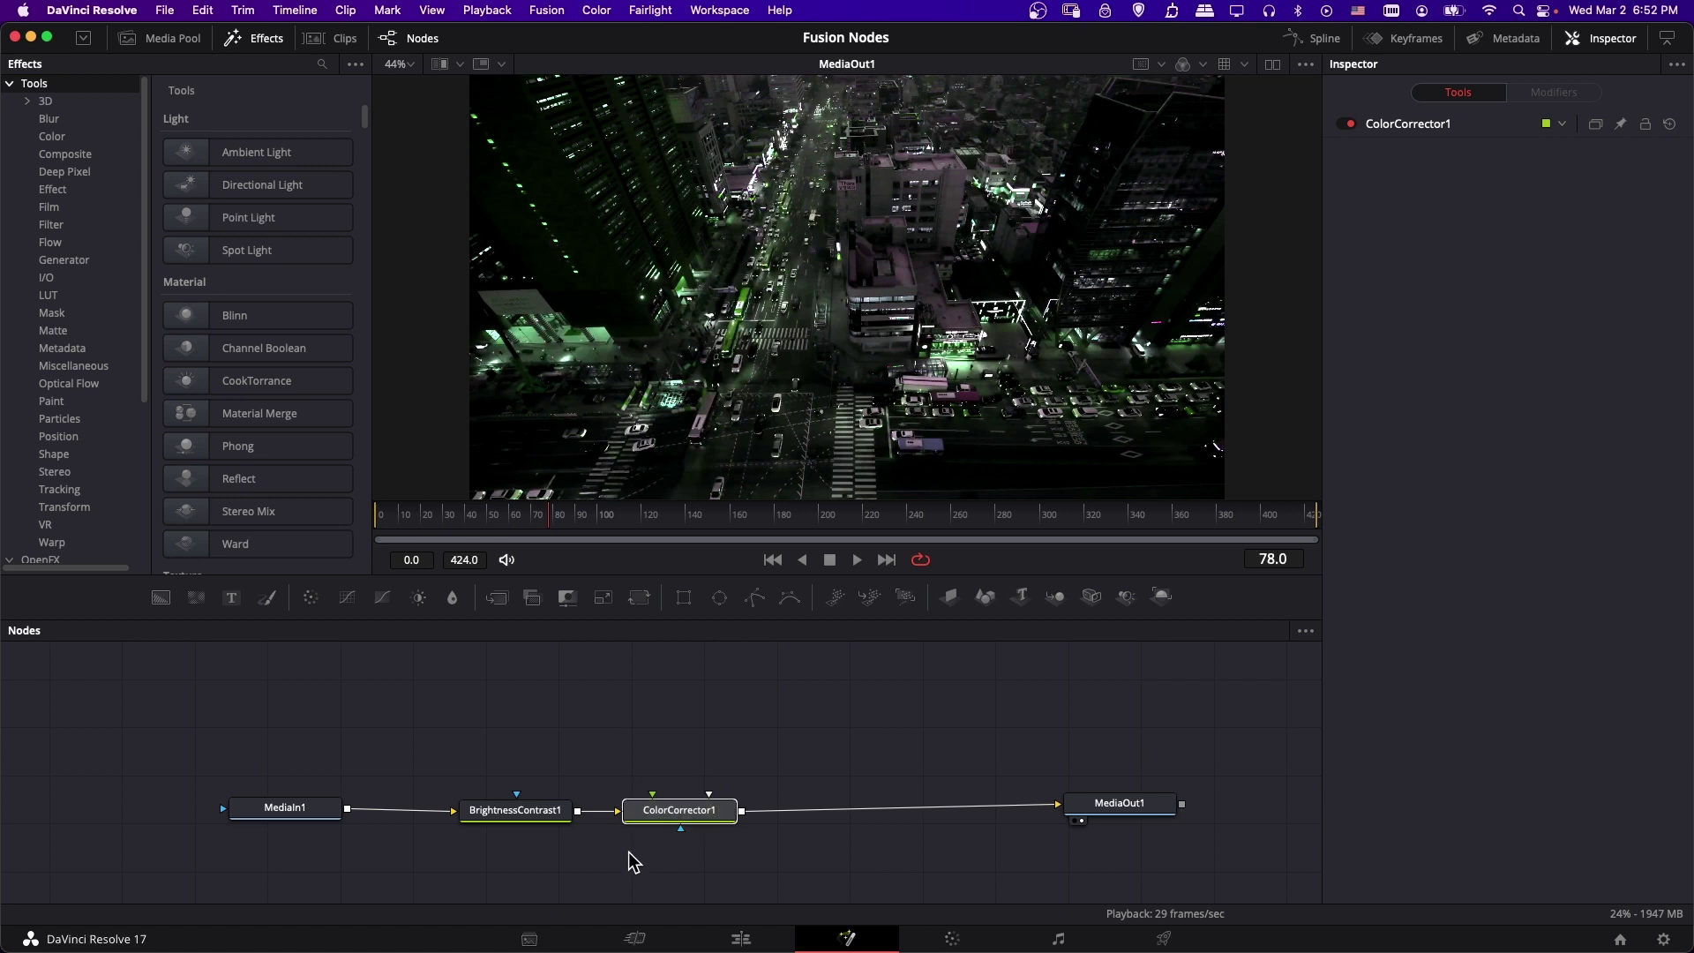
pyautogui.click(1349, 124)
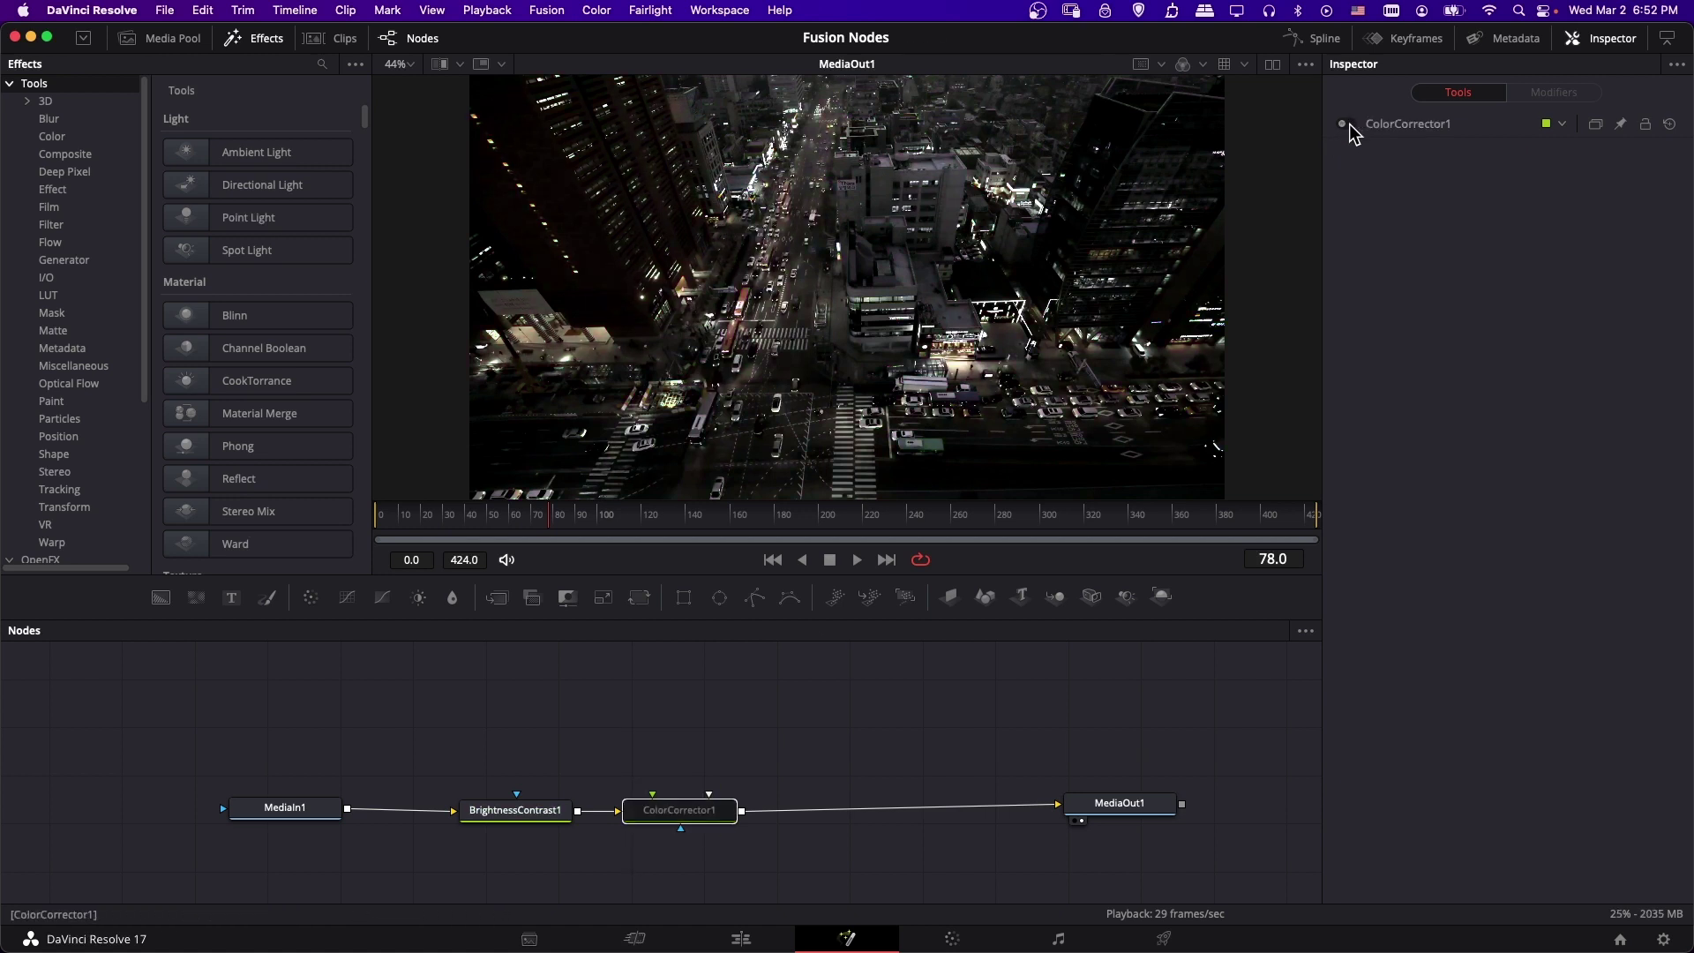
pyautogui.click(1349, 125)
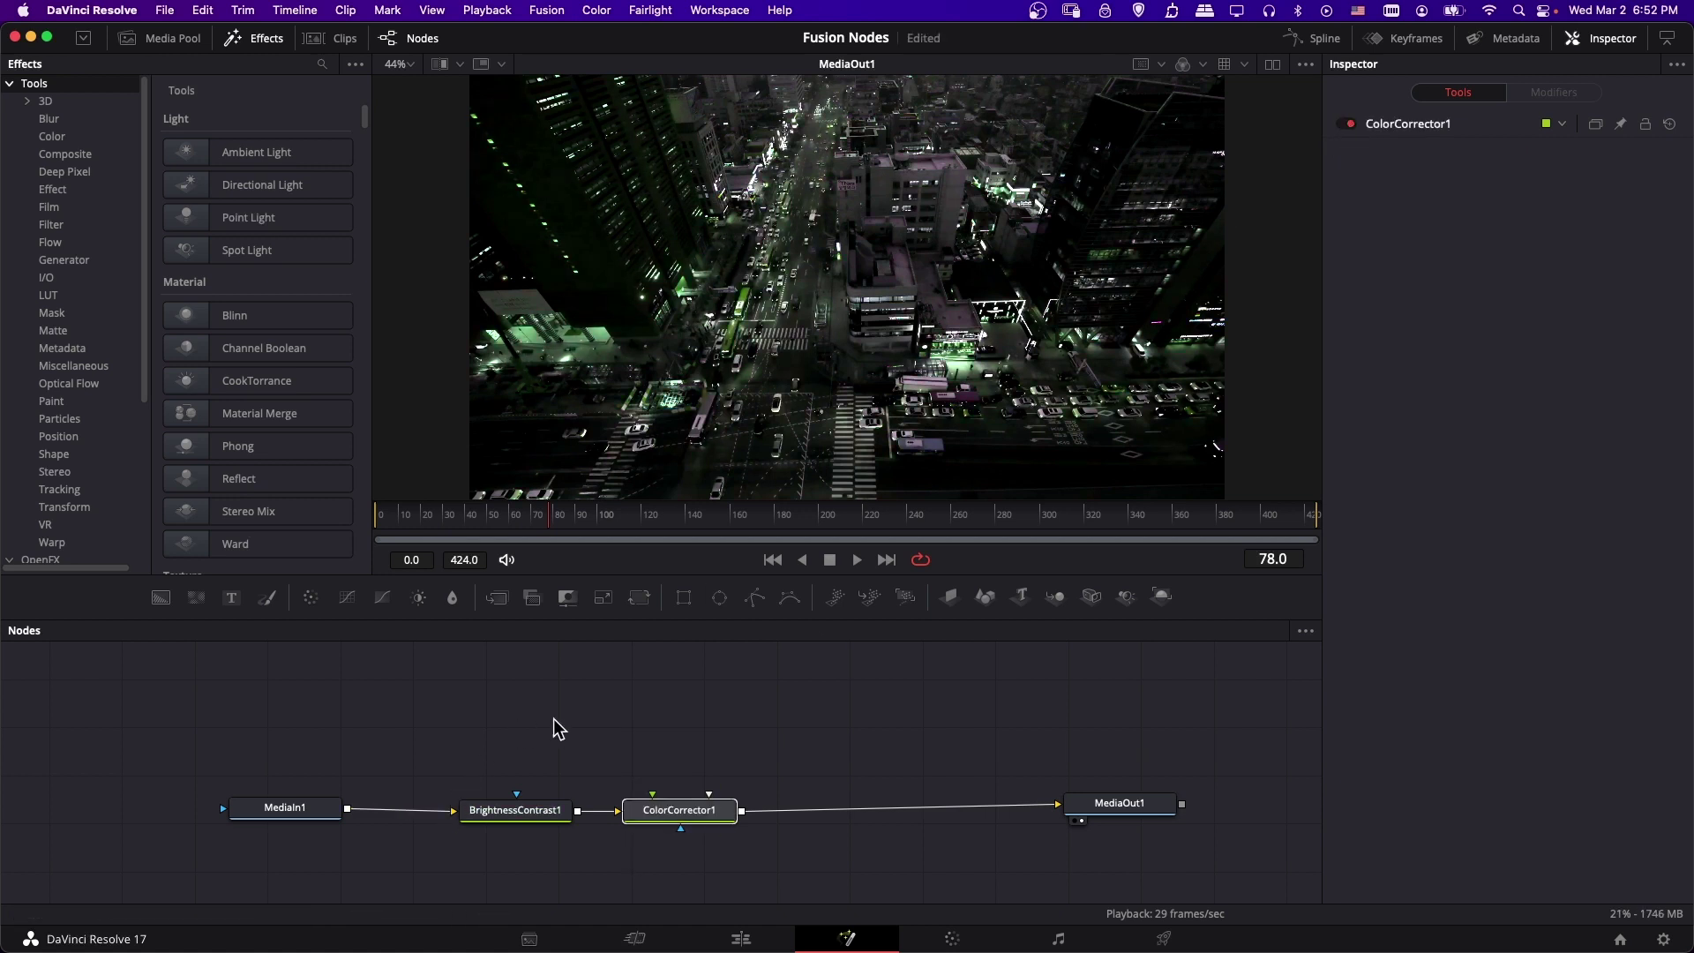
# Step: Toggle BrightnessContrast1 off and on to compare, then go to the Edit page
pyautogui.click(515, 810)
pyautogui.click(1349, 124)
pyautogui.click(1349, 125)
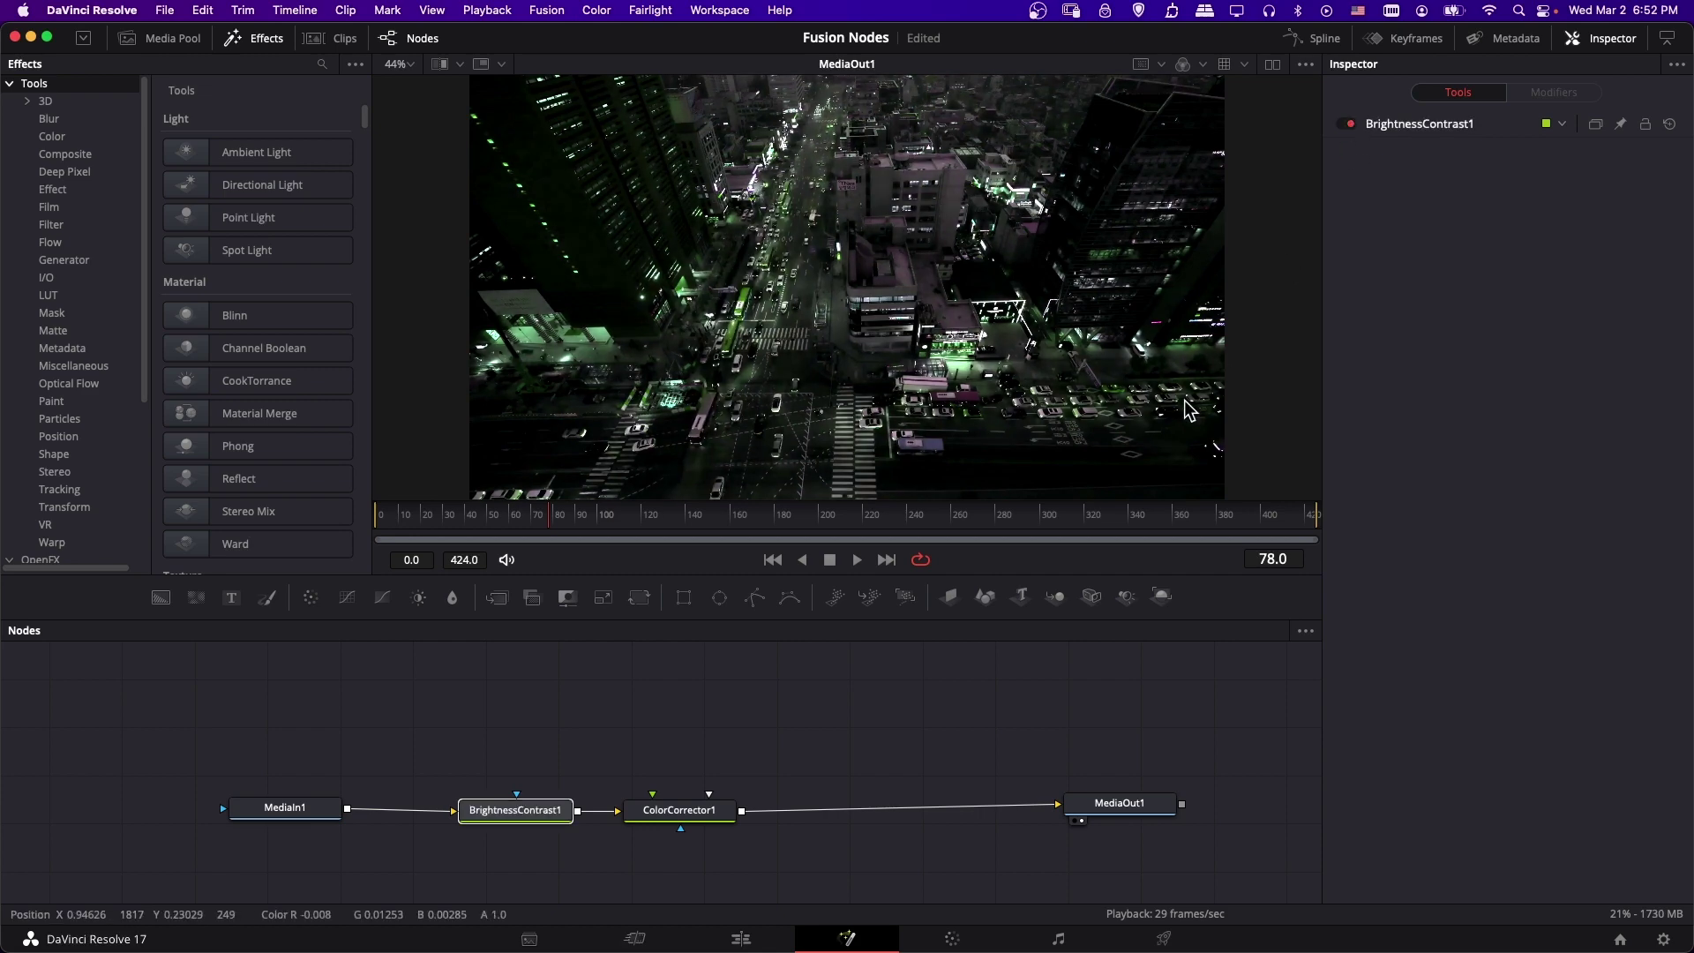
pyautogui.click(742, 940)
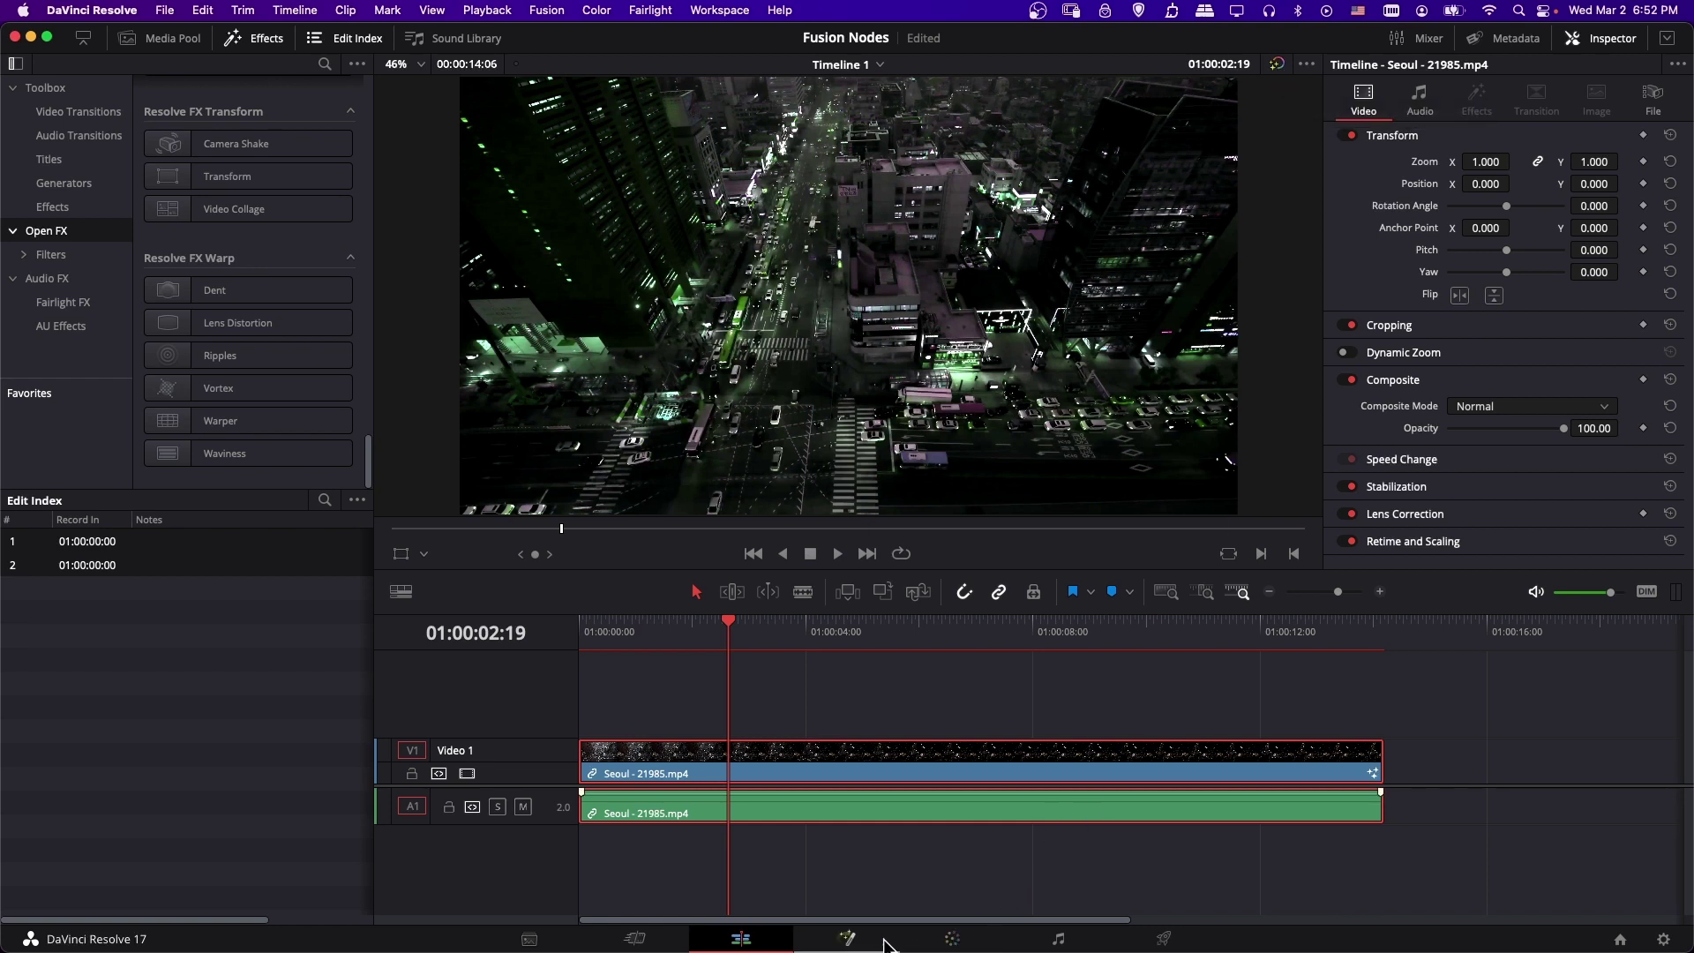
# Step: Bypass and restore the grade in the Edit viewer, then return to the Fusion page
pyautogui.click(1277, 64)
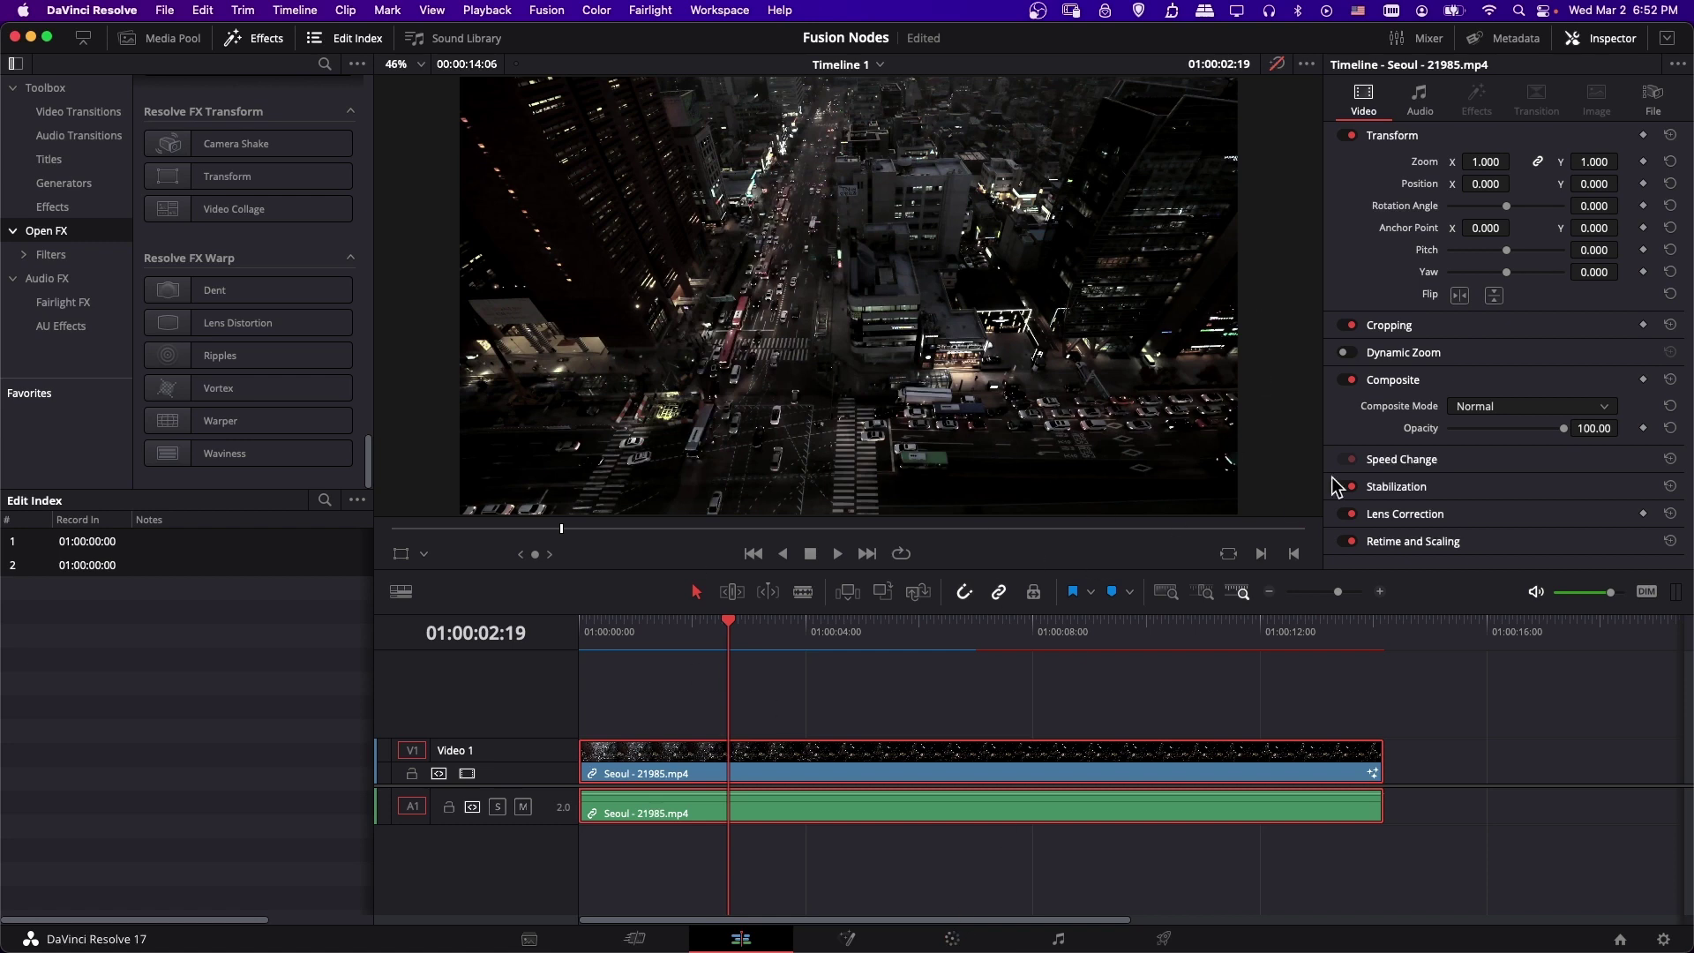
pyautogui.click(1277, 65)
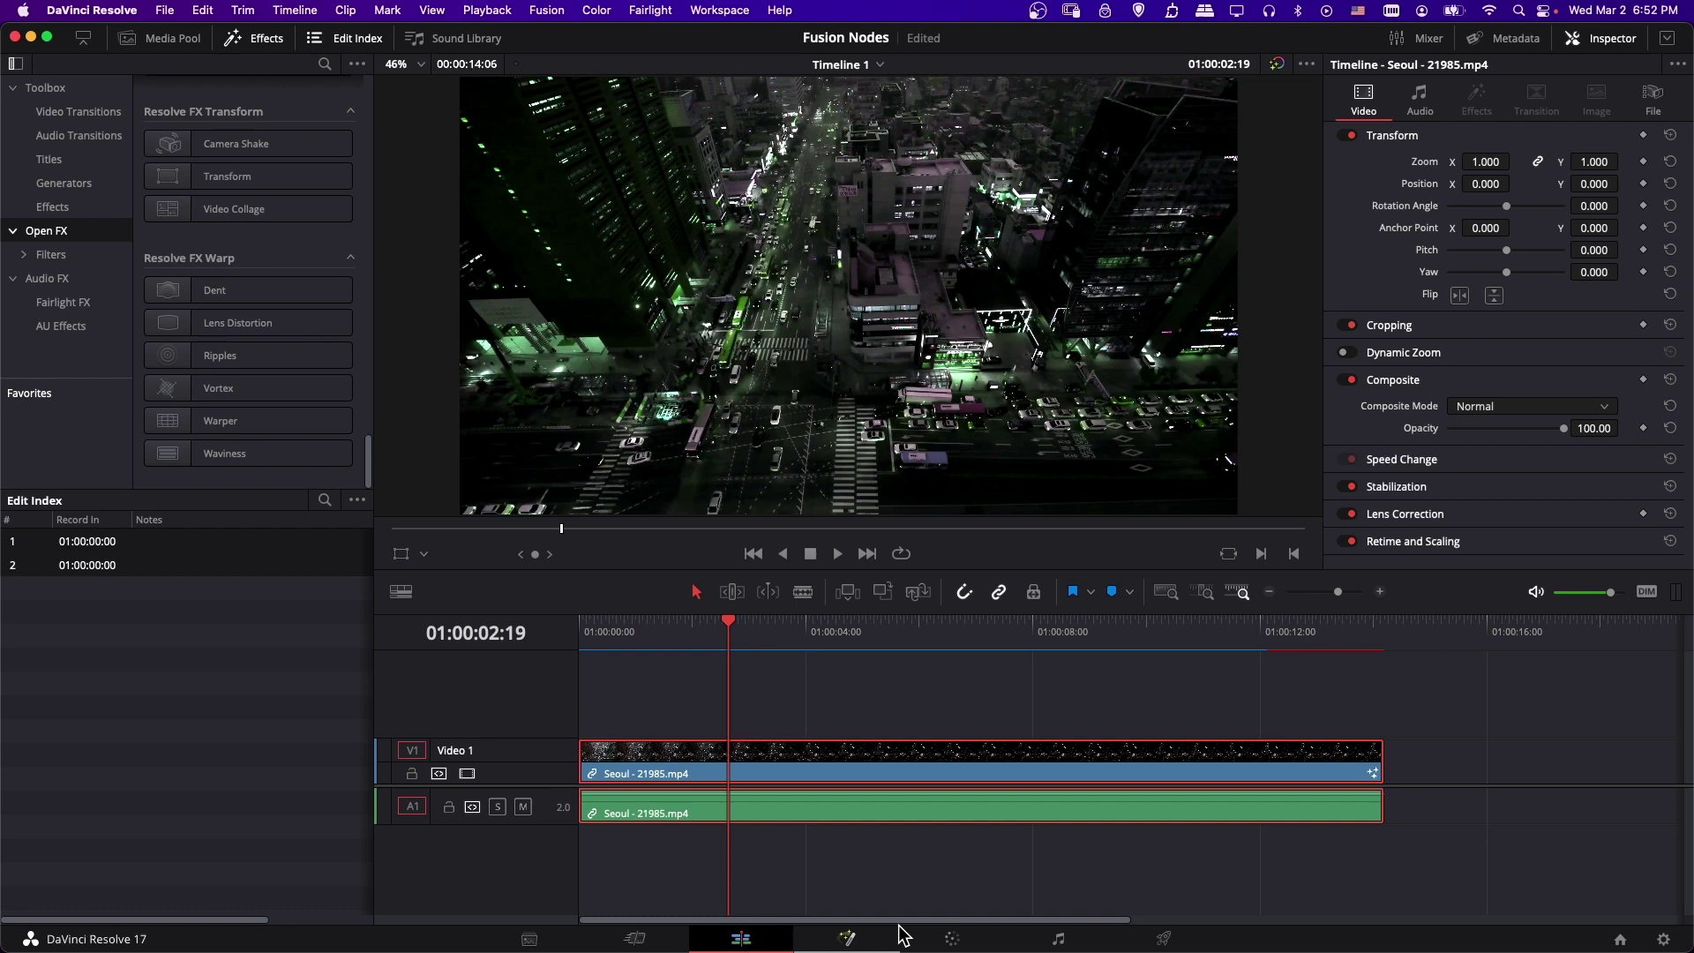
pyautogui.click(947, 942)
pyautogui.click(893, 935)
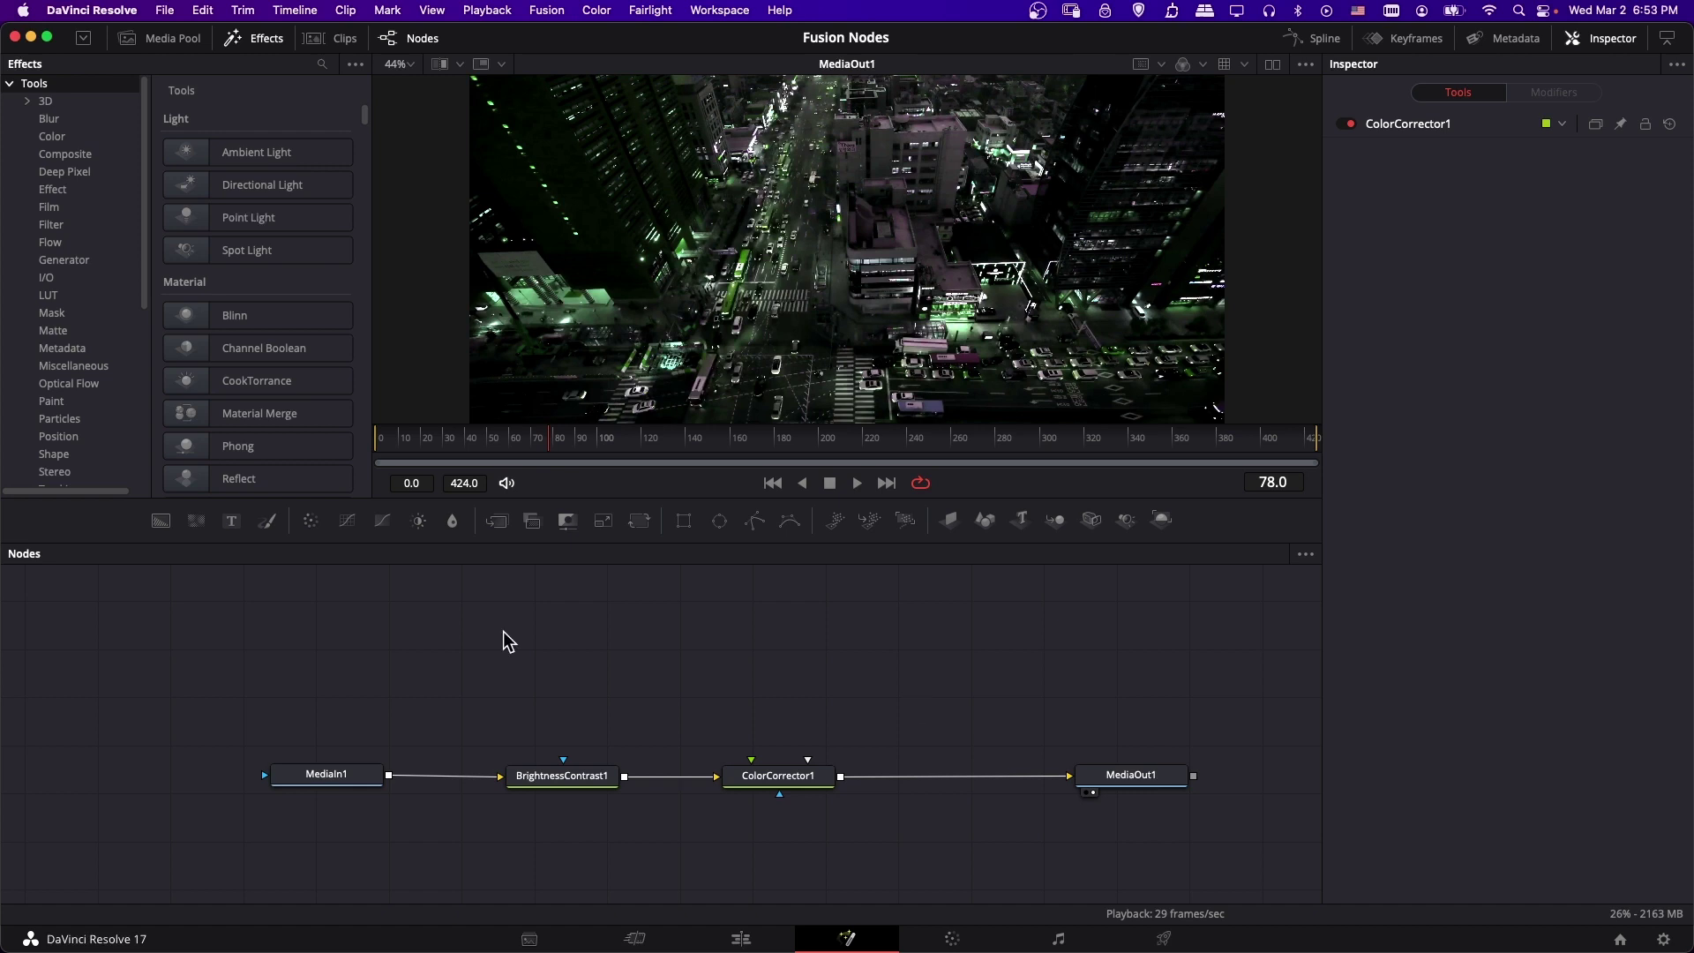
# Step: Add an unconnected sRectangle1 shape node to the graph and select it
pyautogui.scroll(-3, 83, 381)
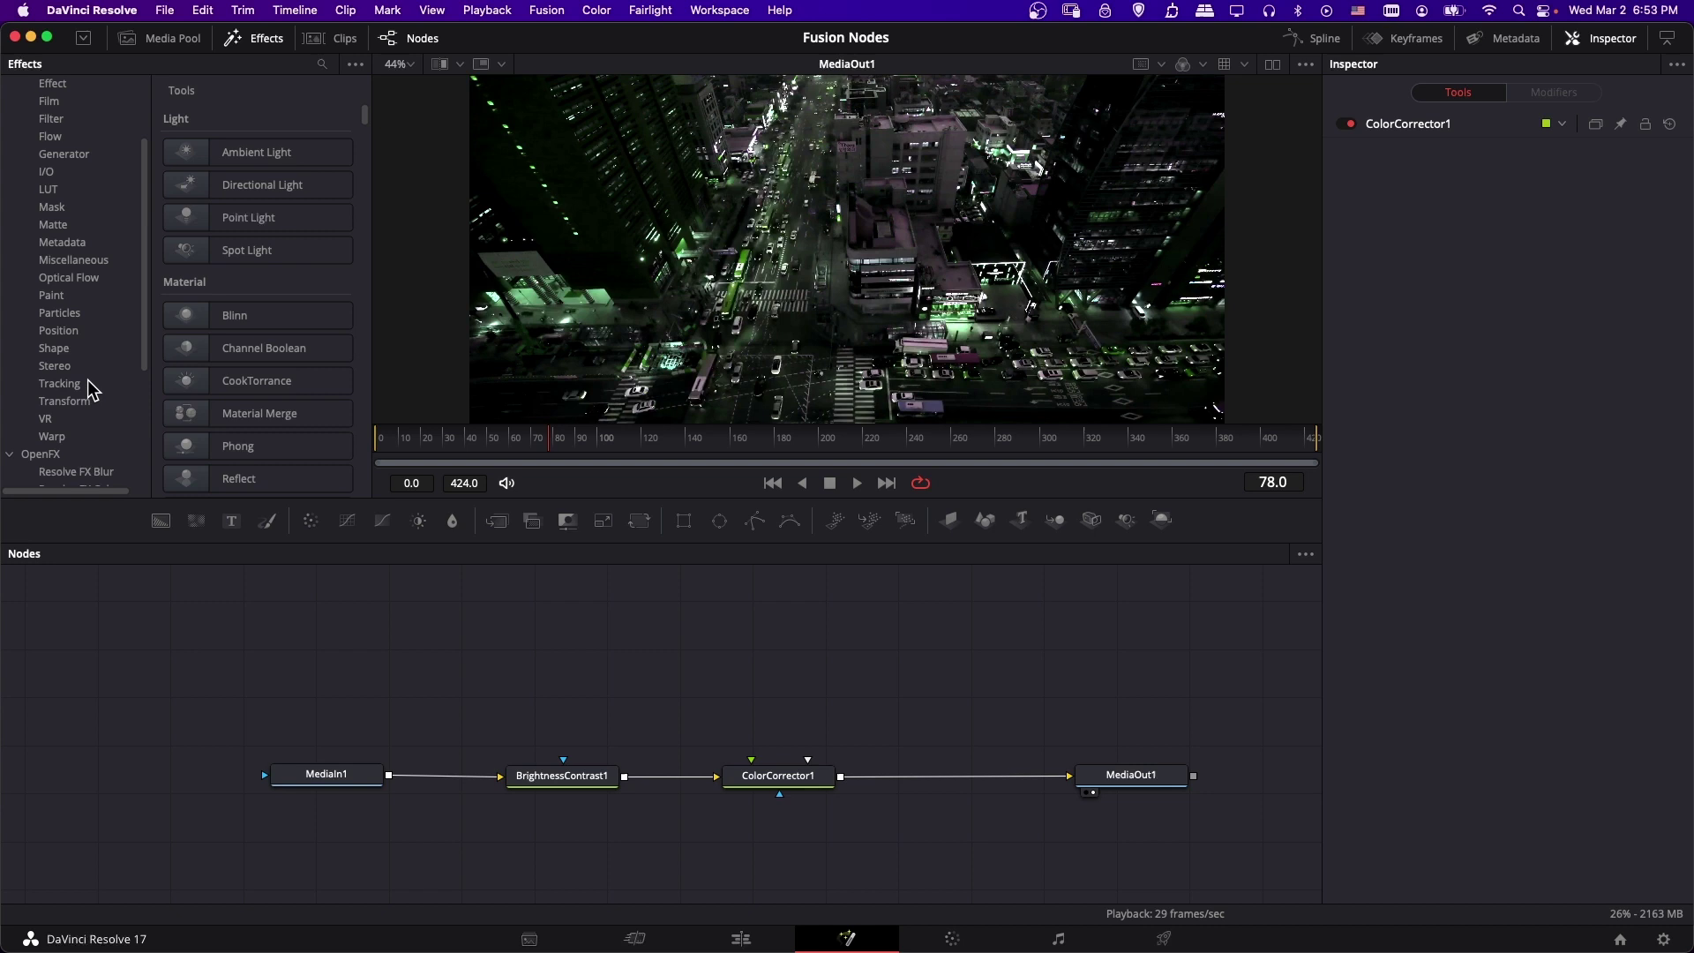
pyautogui.click(67, 350)
pyautogui.scroll(2, 75, 362)
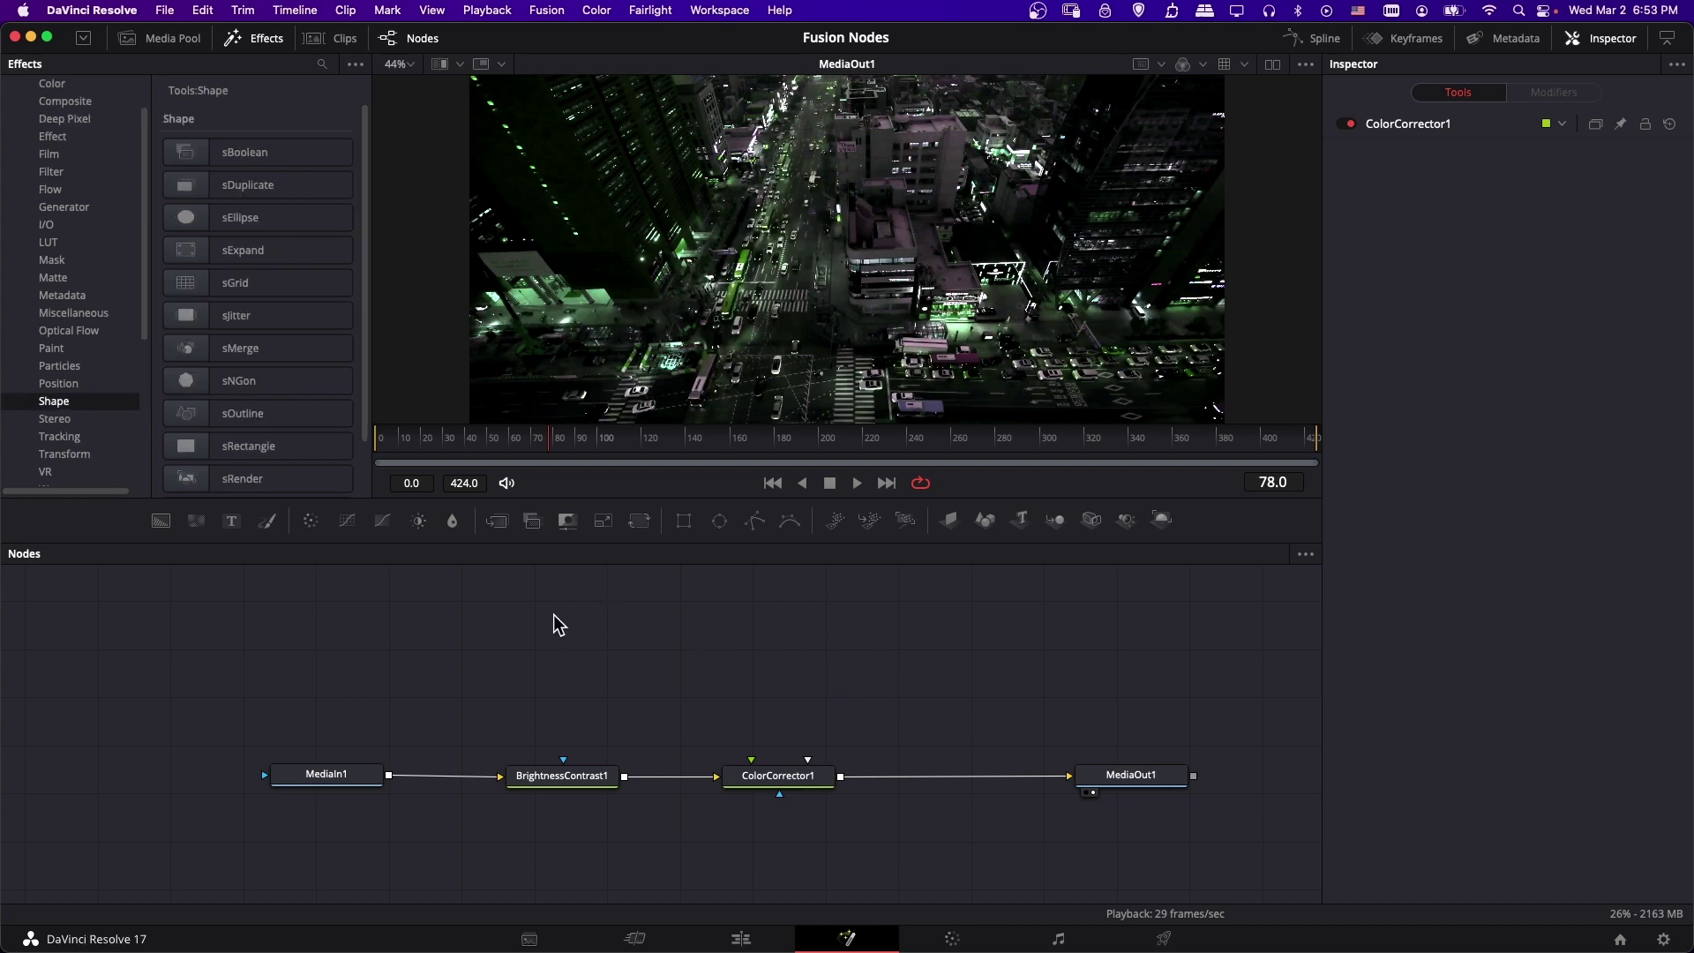
pyautogui.rightClick(574, 634)
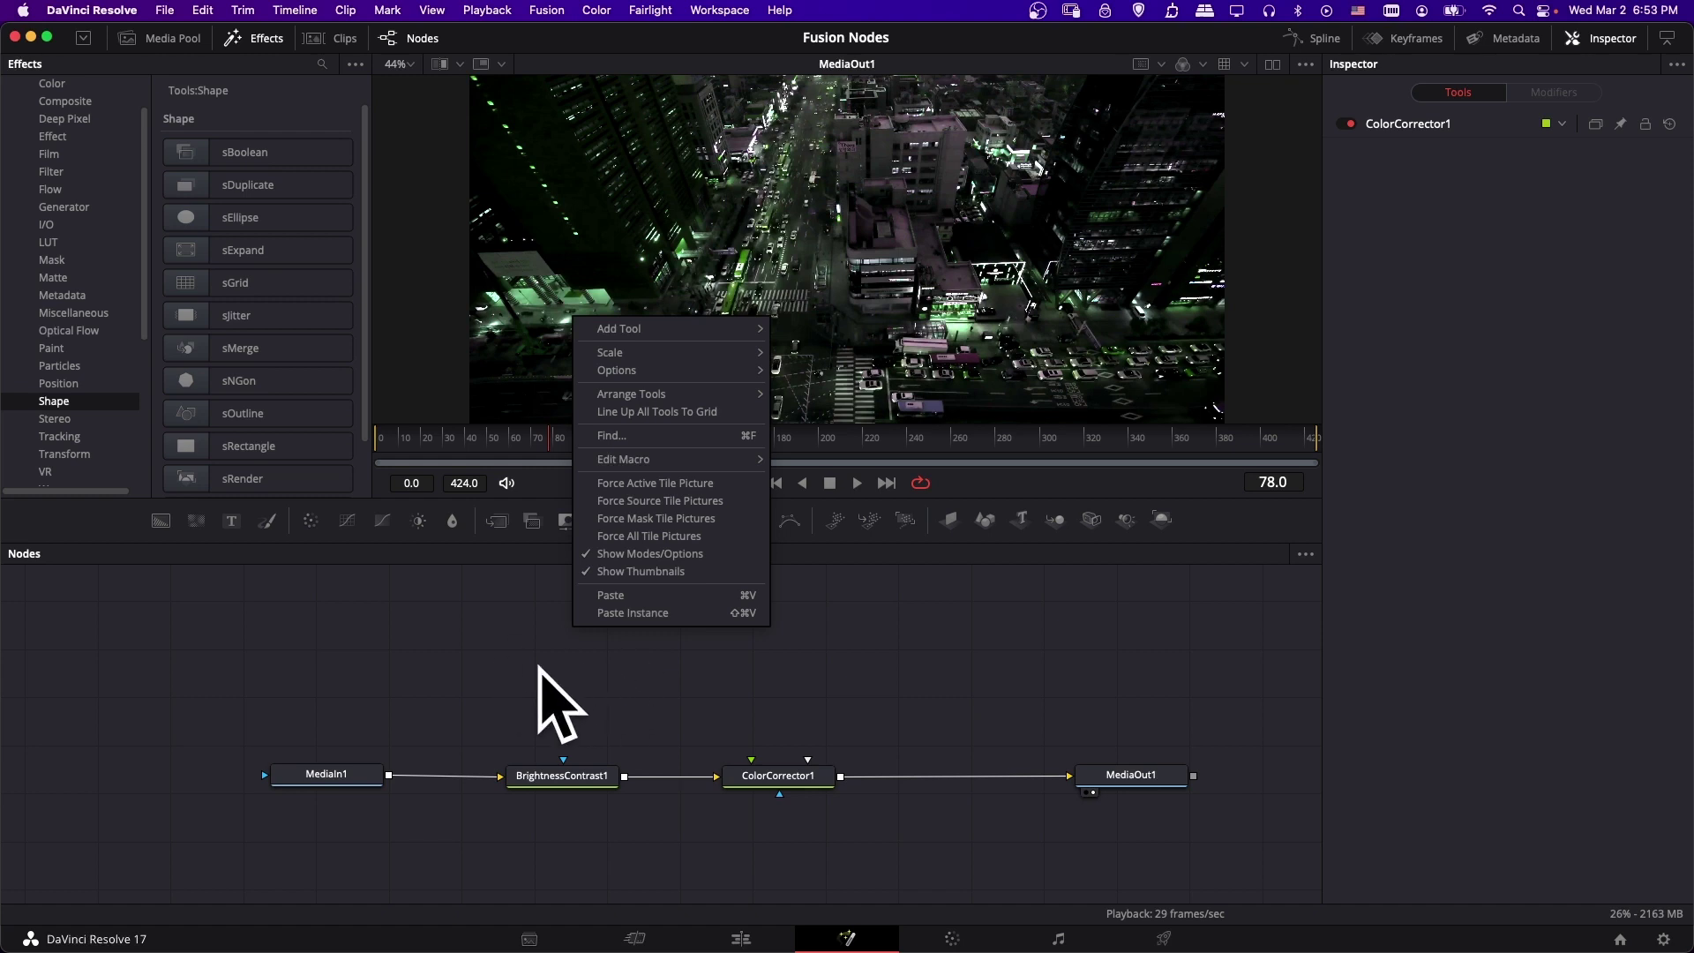
pyautogui.moveTo(635, 330)
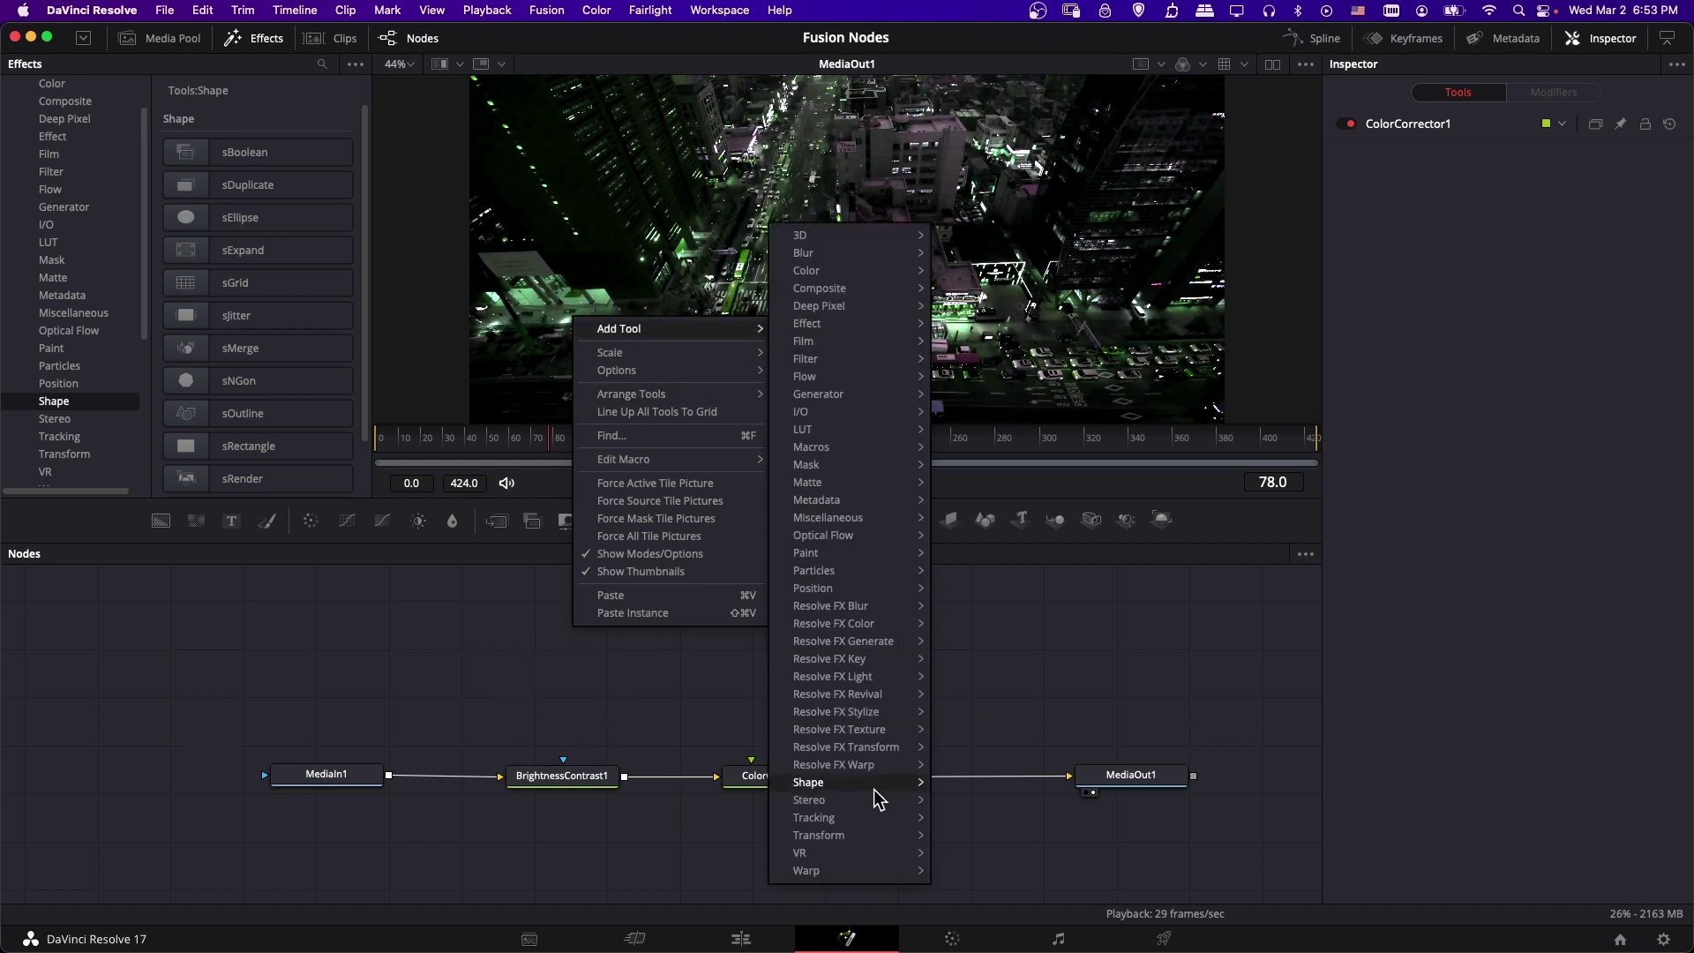
pyautogui.moveTo(879, 785)
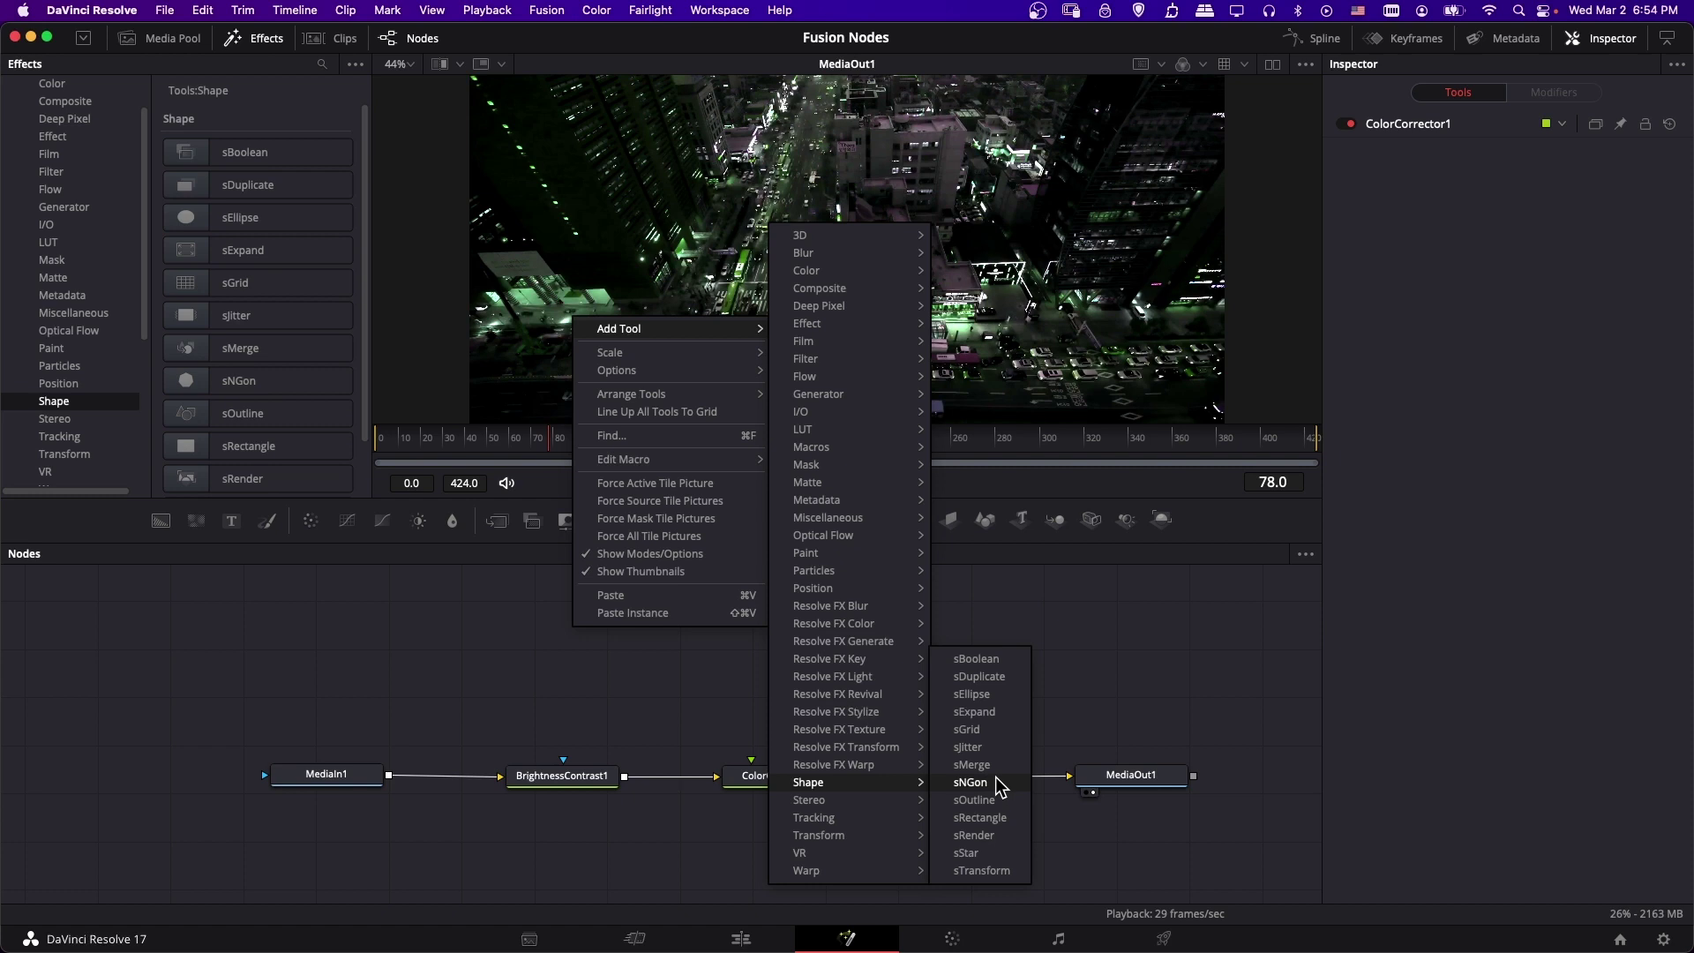
pyautogui.click(1013, 825)
pyautogui.click(597, 643)
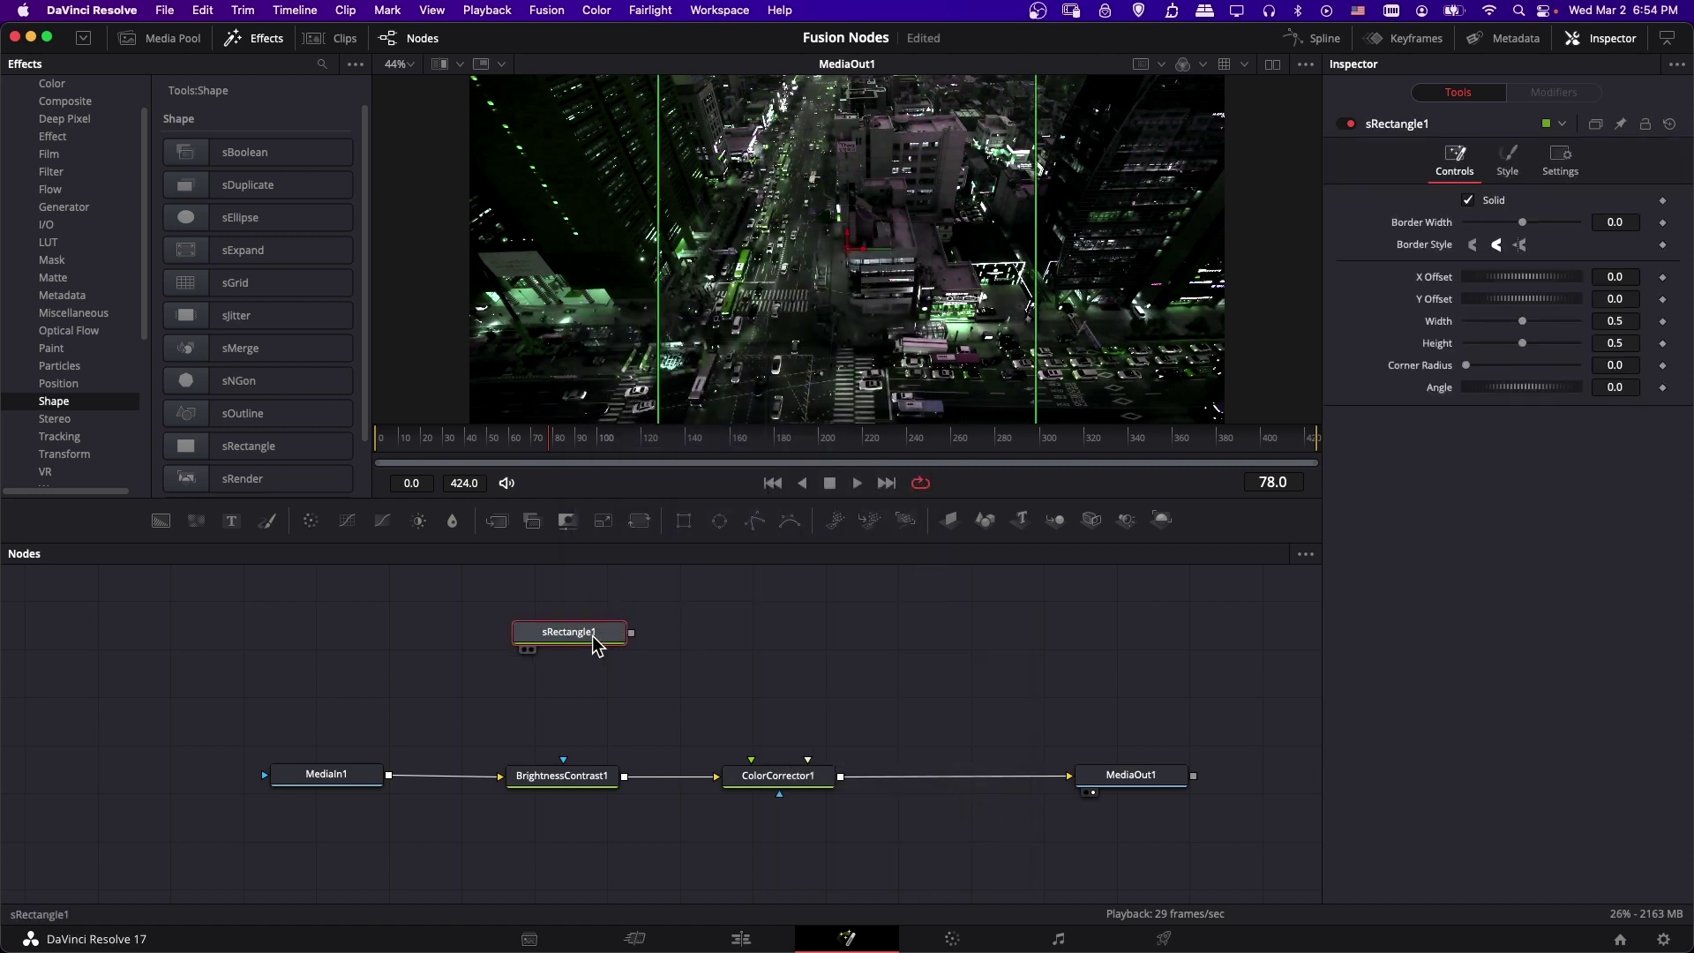
# Step: Add an sRender1 node to the right of sRectangle1 and wire the rectangle's output into it
pyautogui.moveTo(596, 643); pyautogui.dragTo(601, 654)
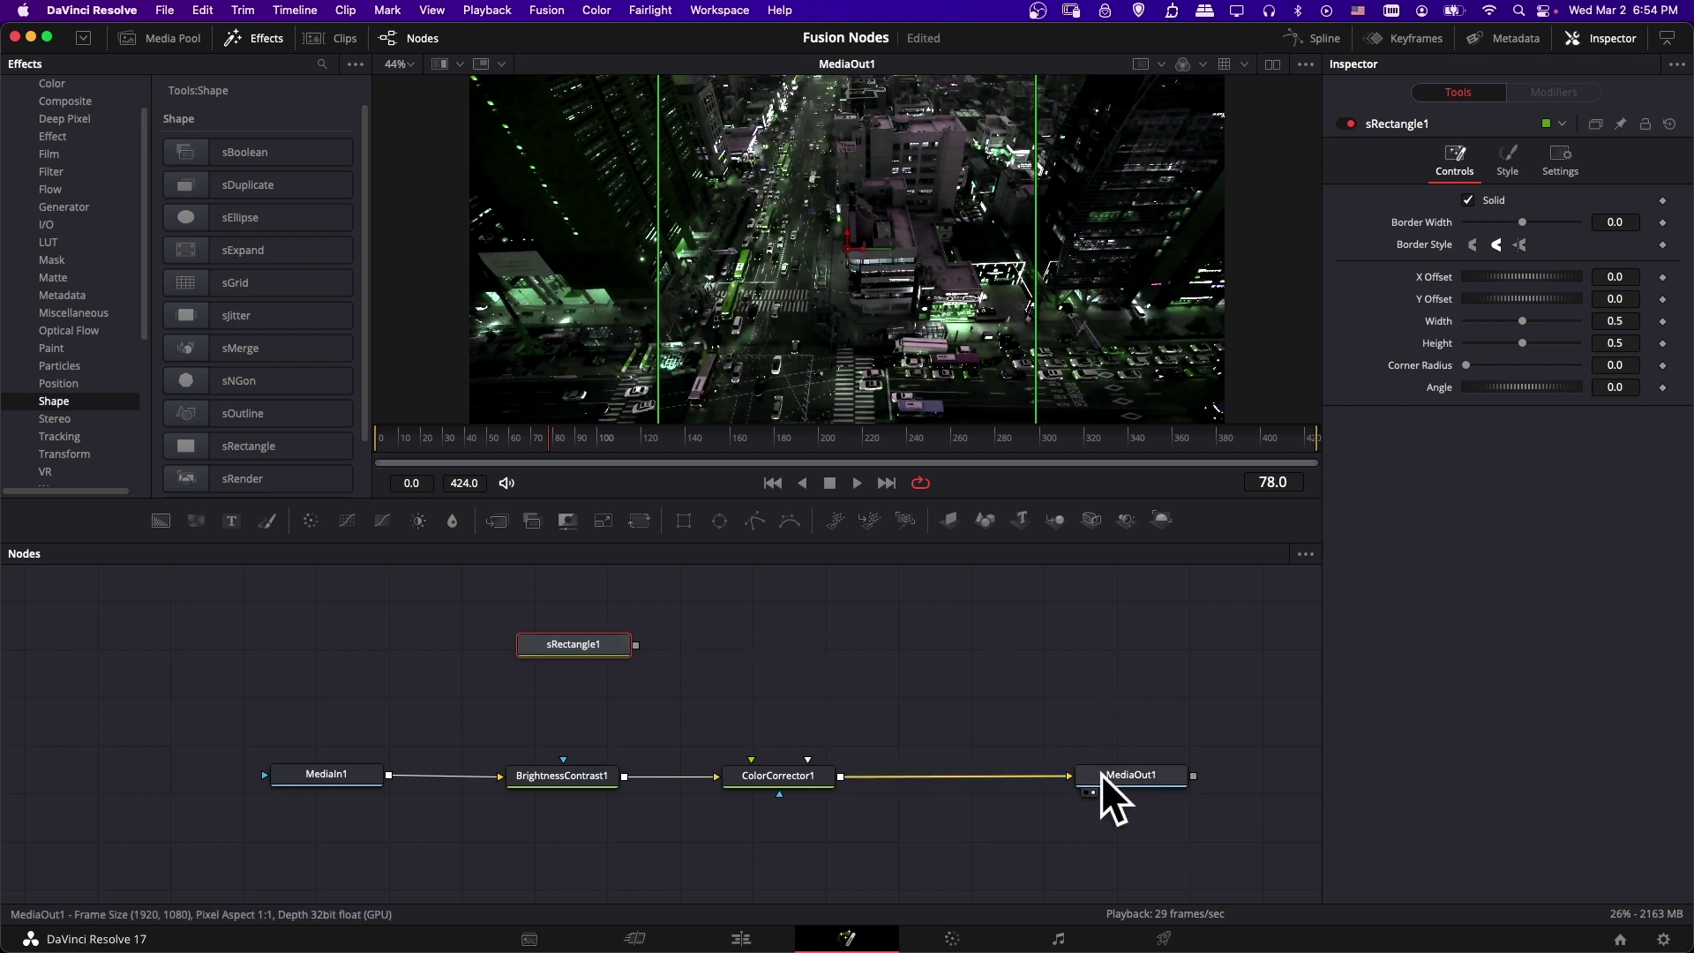
pyautogui.rightClick(690, 631)
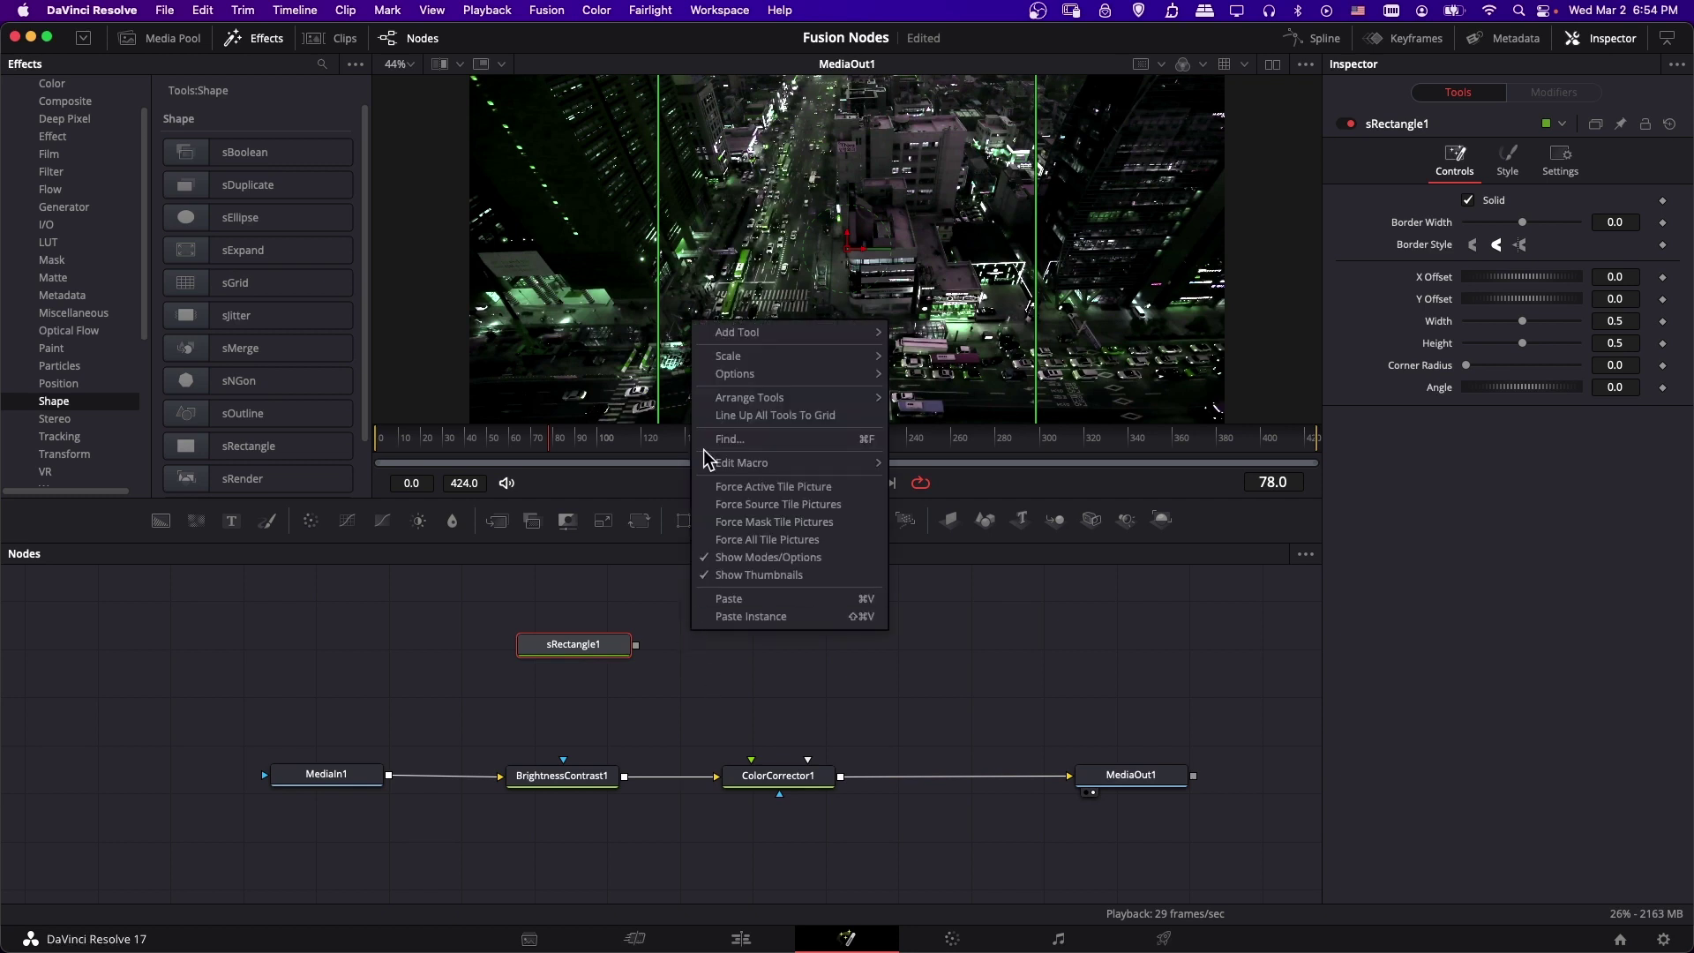
pyautogui.moveTo(788, 340)
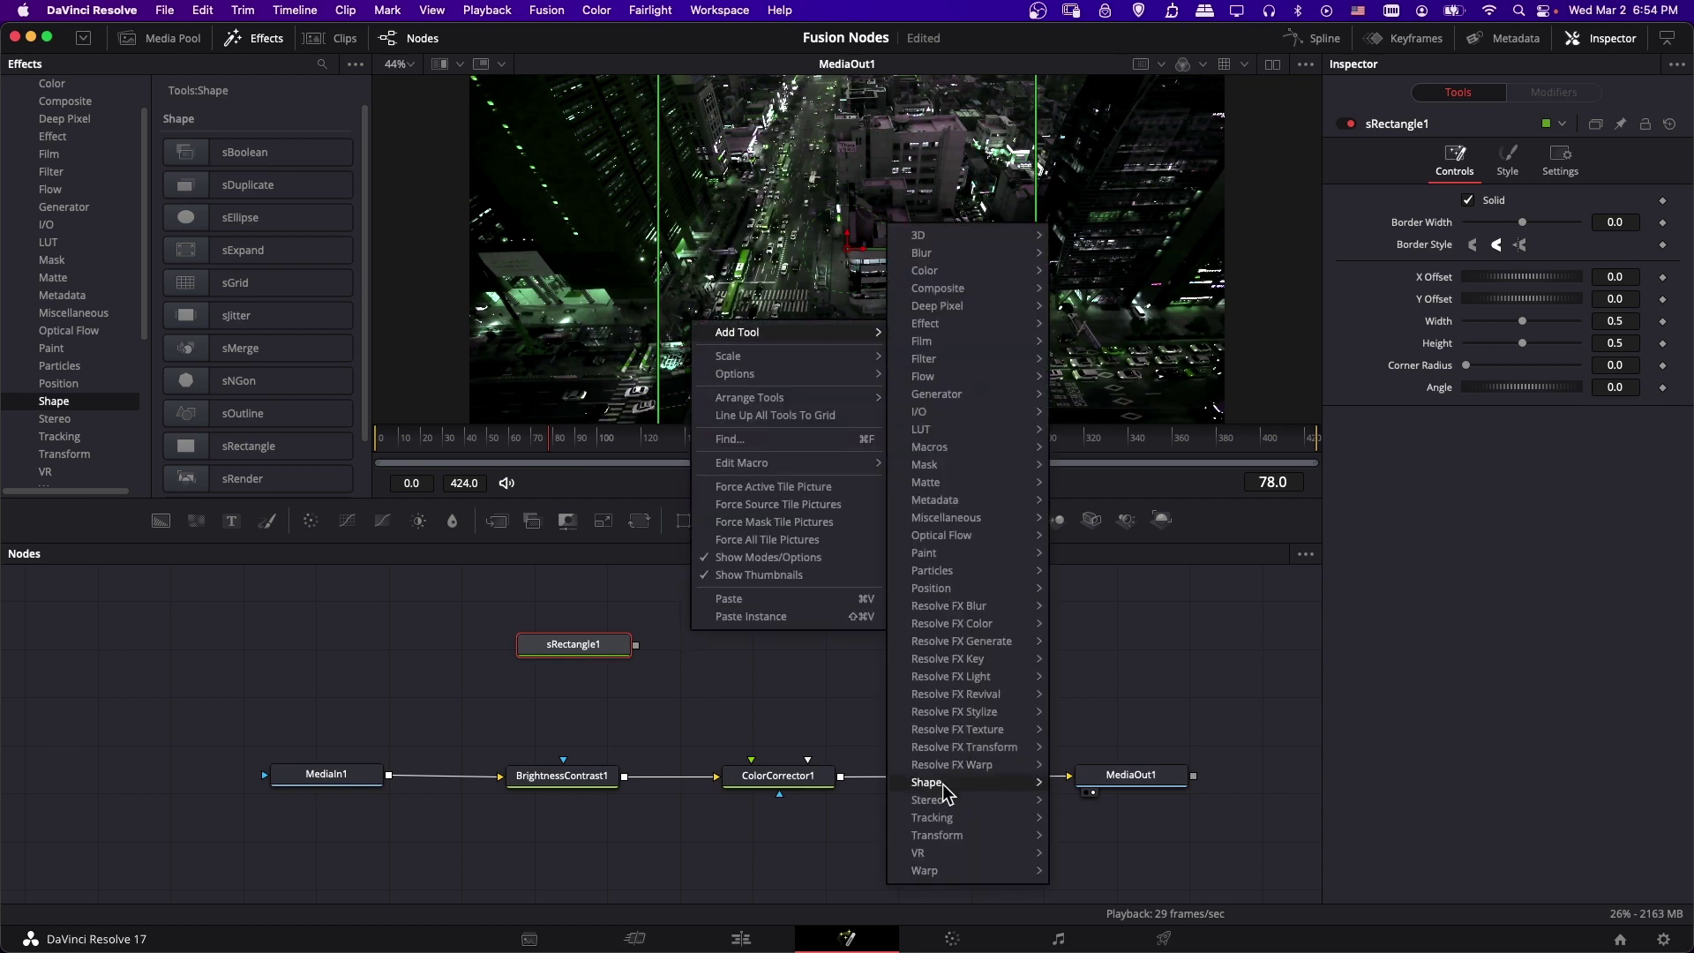
pyautogui.moveTo(981, 785)
pyautogui.click(1094, 835)
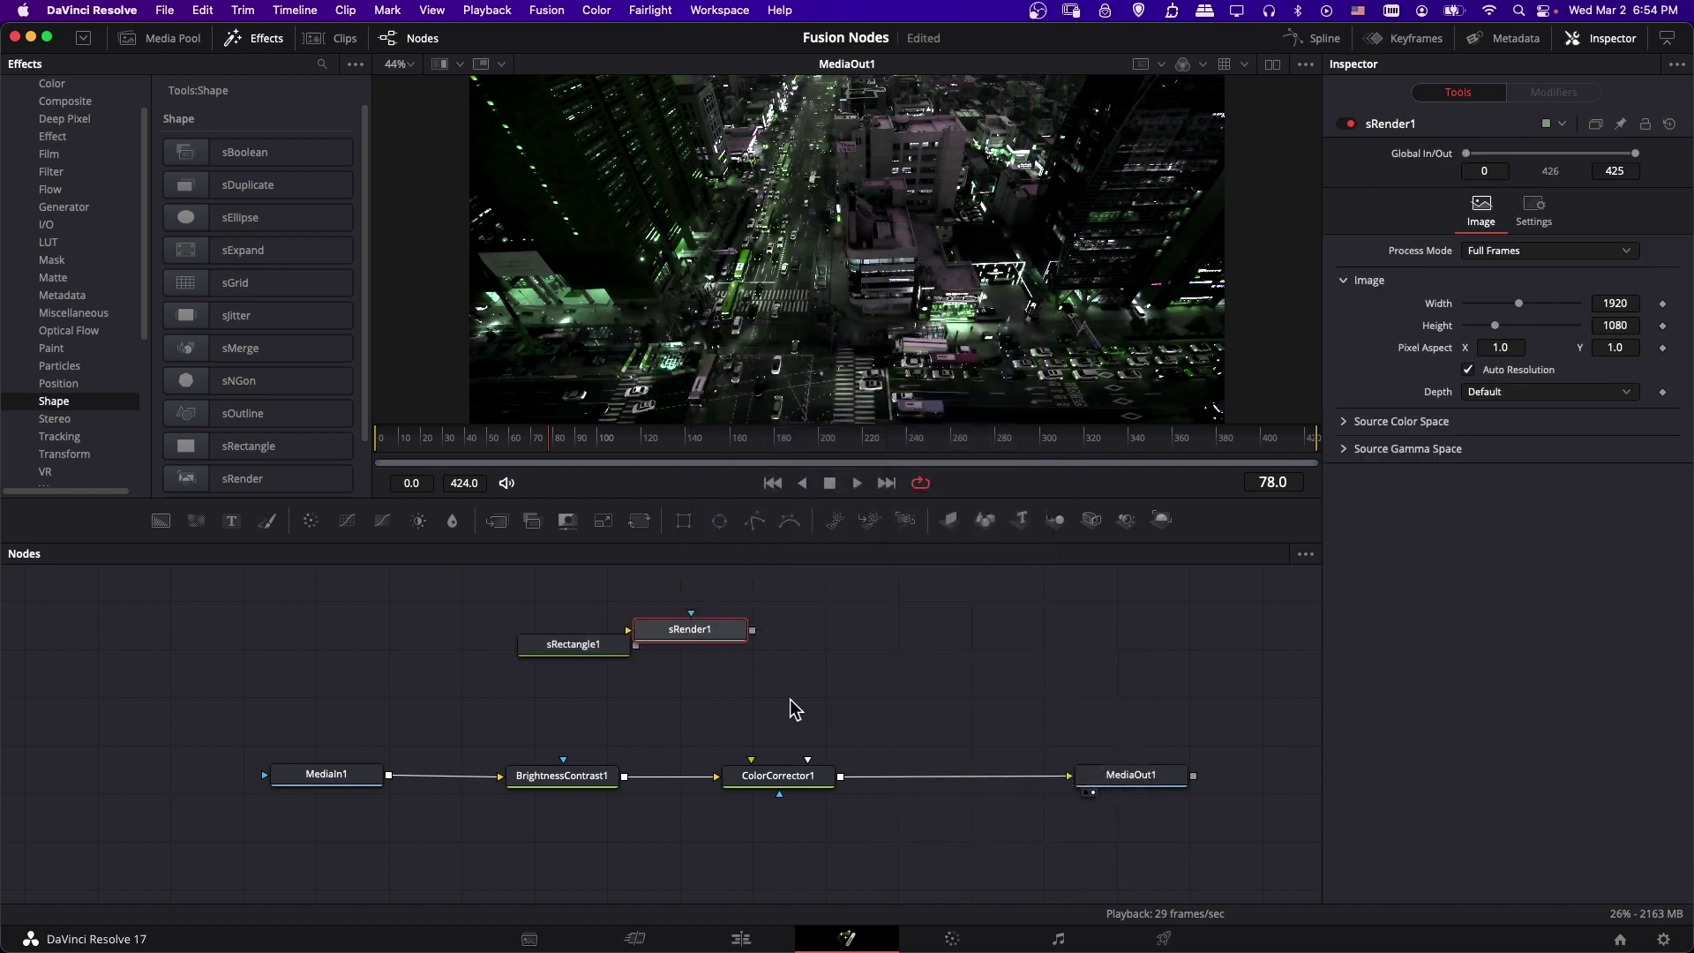
pyautogui.moveTo(665, 641); pyautogui.dragTo(718, 657)
pyautogui.click(605, 650)
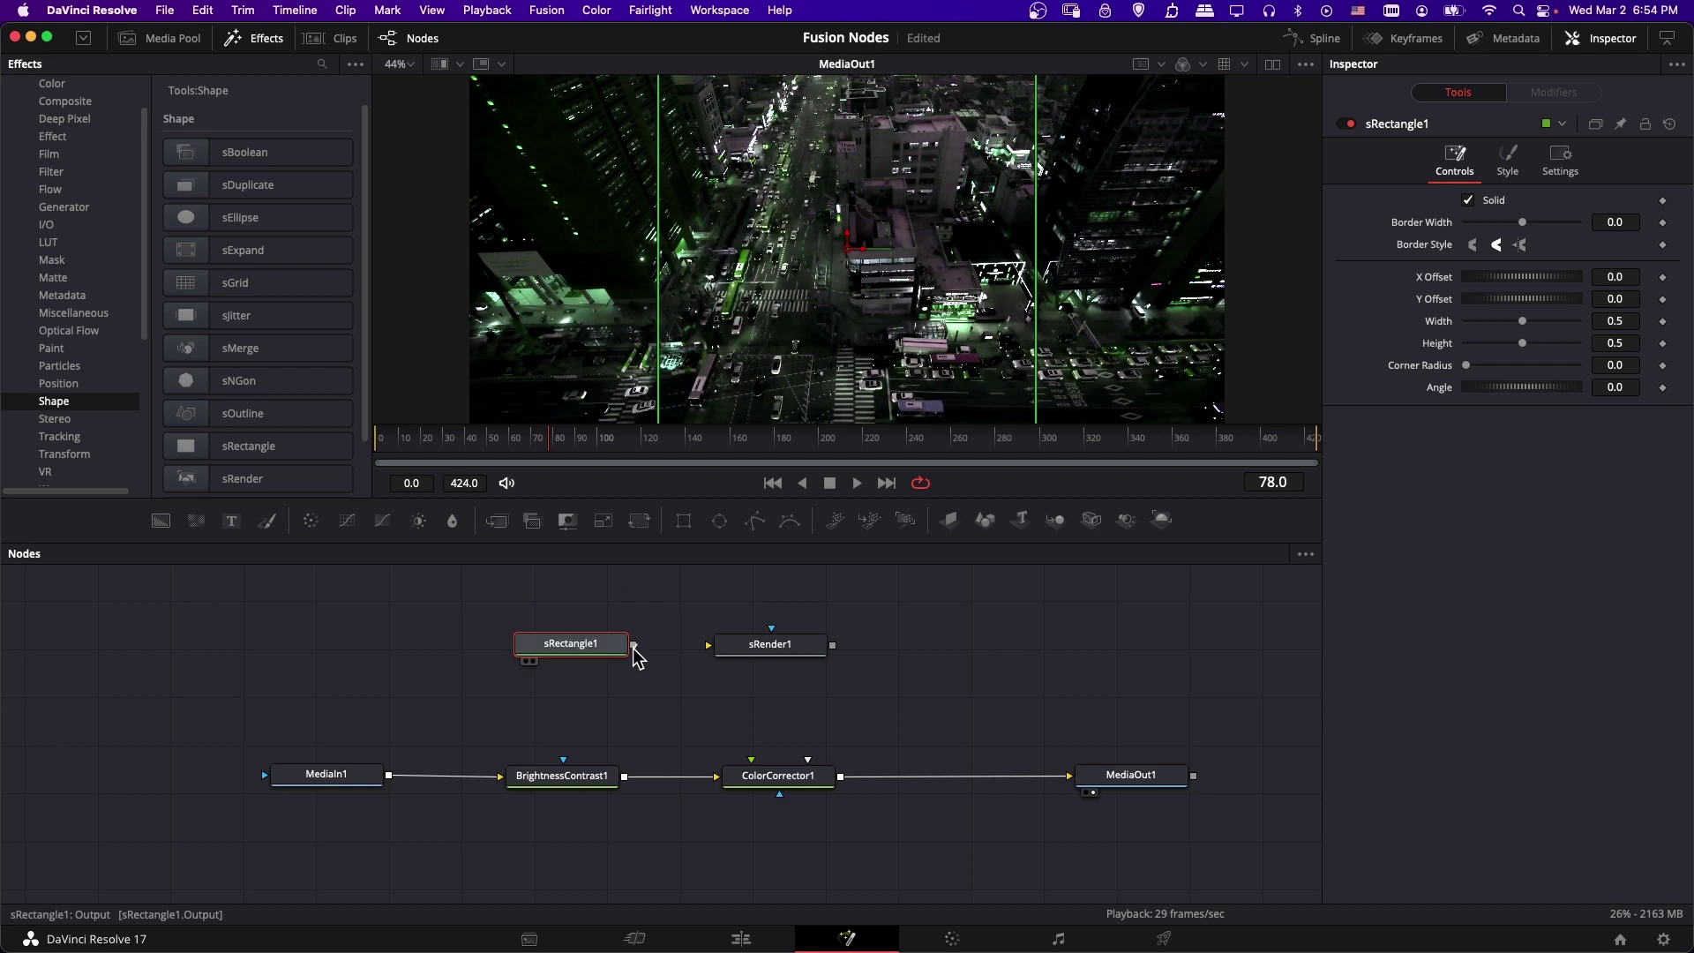
pyautogui.moveTo(635, 649); pyautogui.dragTo(708, 647)
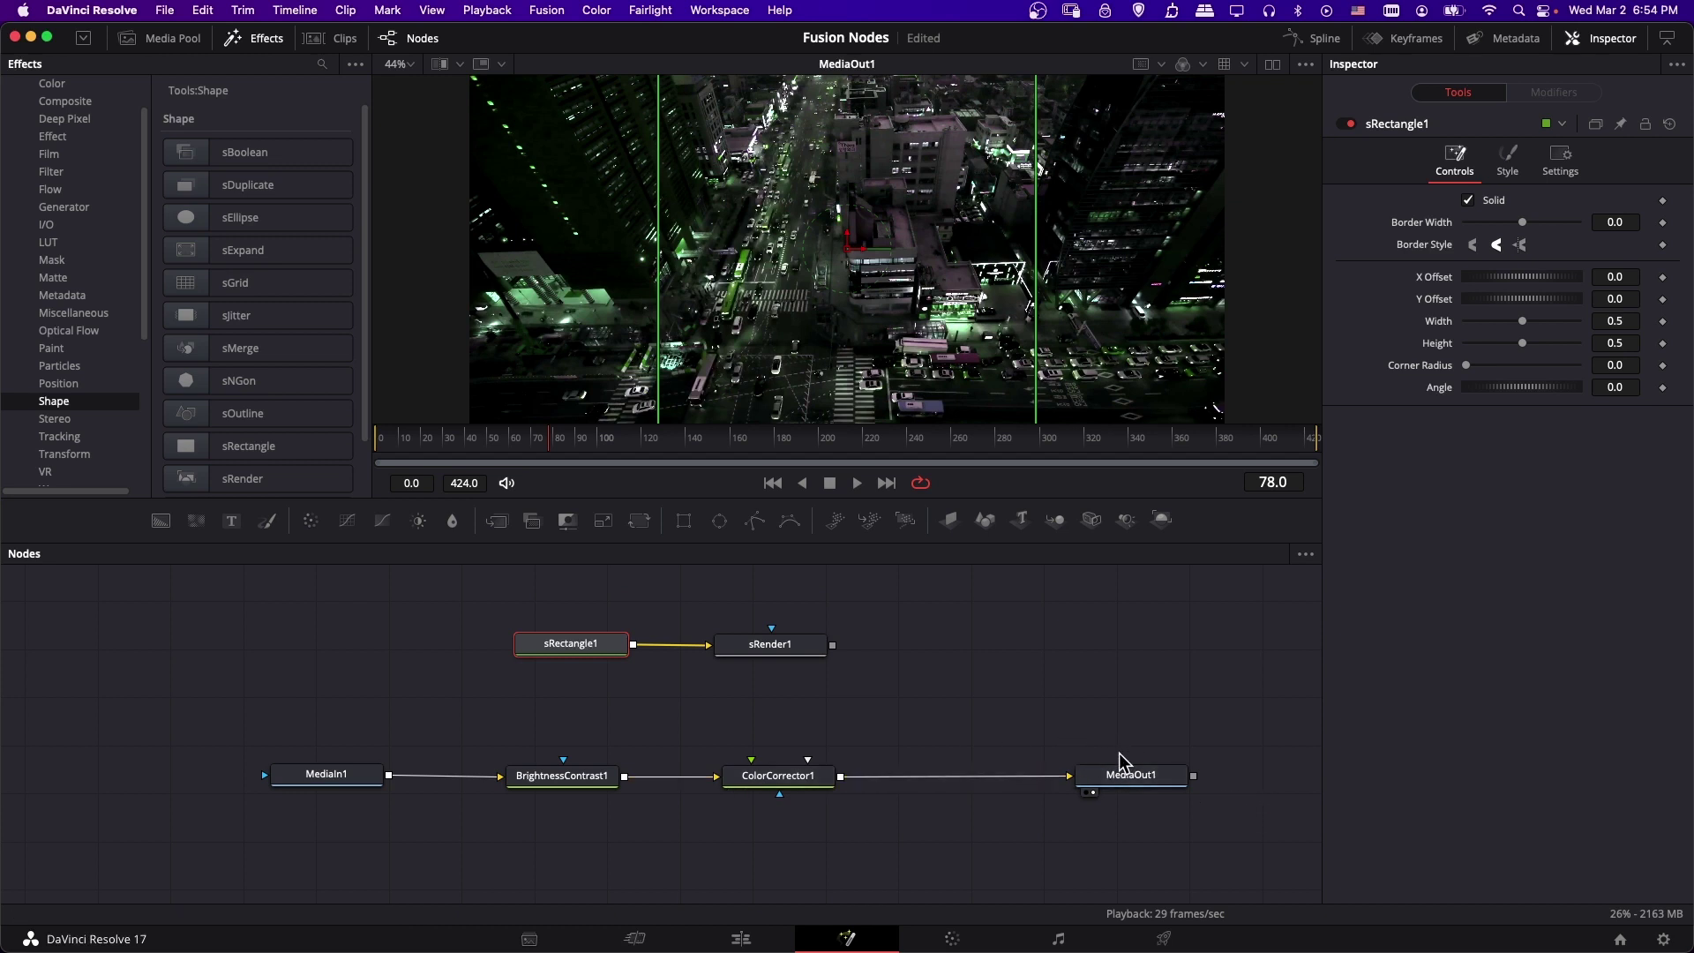
# Step: Add a Merge1 node from Add Tool > Merge and place it below-right of sRender1
pyautogui.rightClick(873, 649)
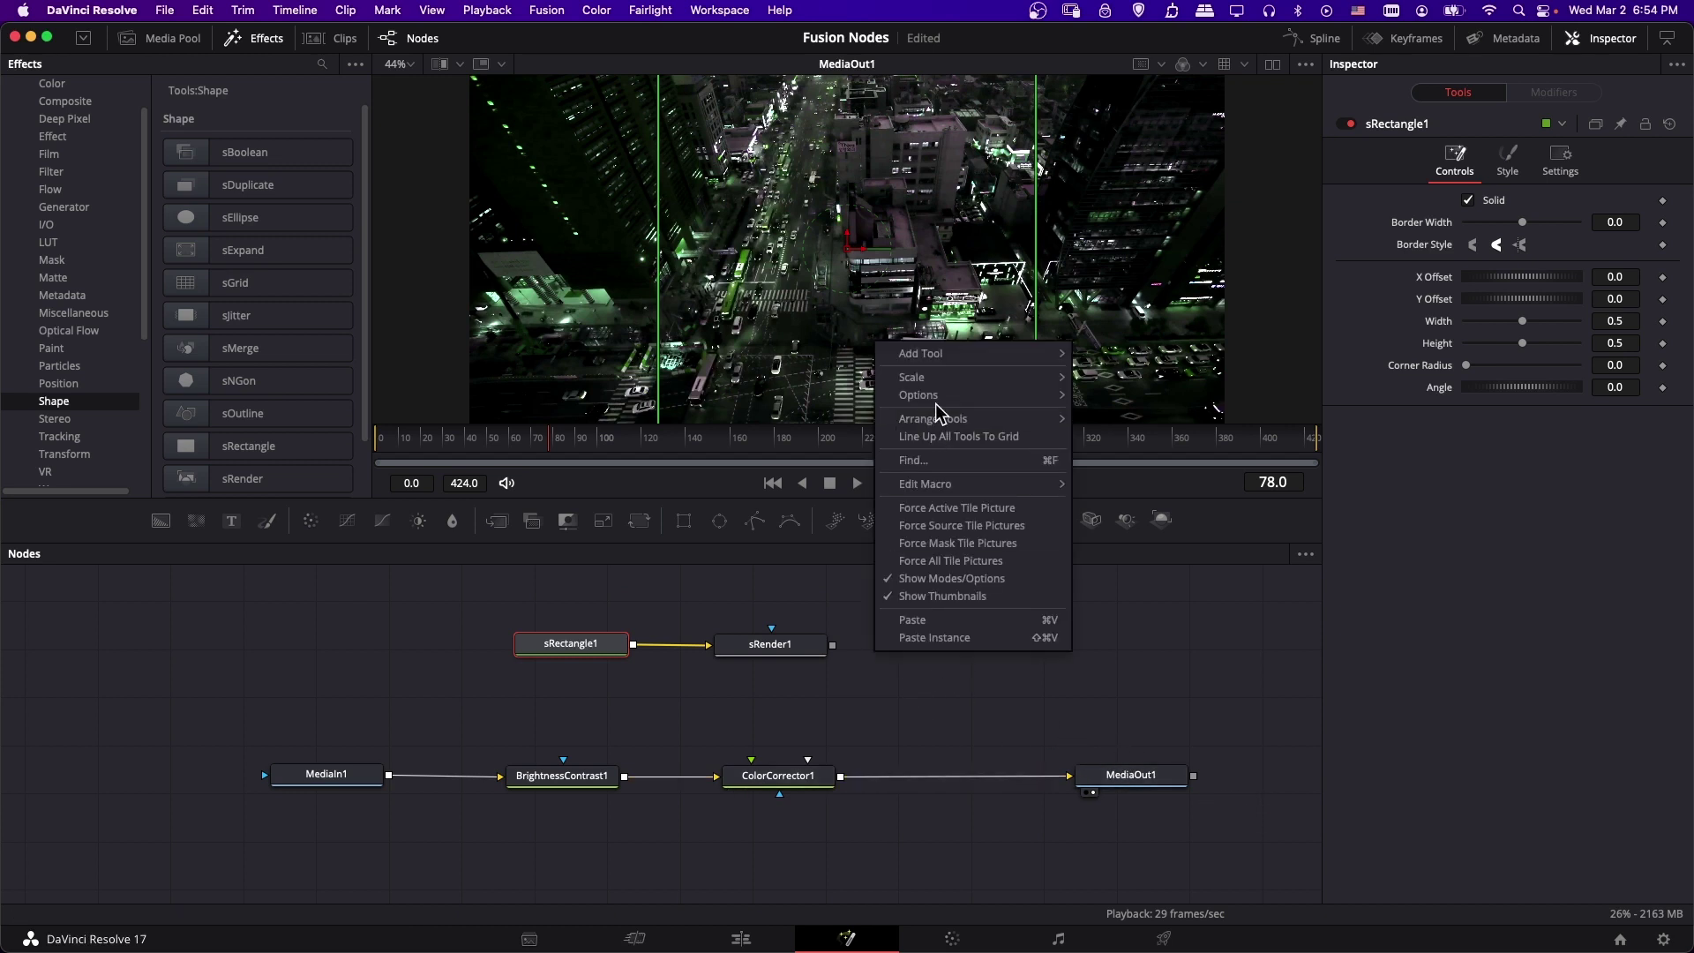
pyautogui.moveTo(944, 357)
pyautogui.moveTo(1149, 294)
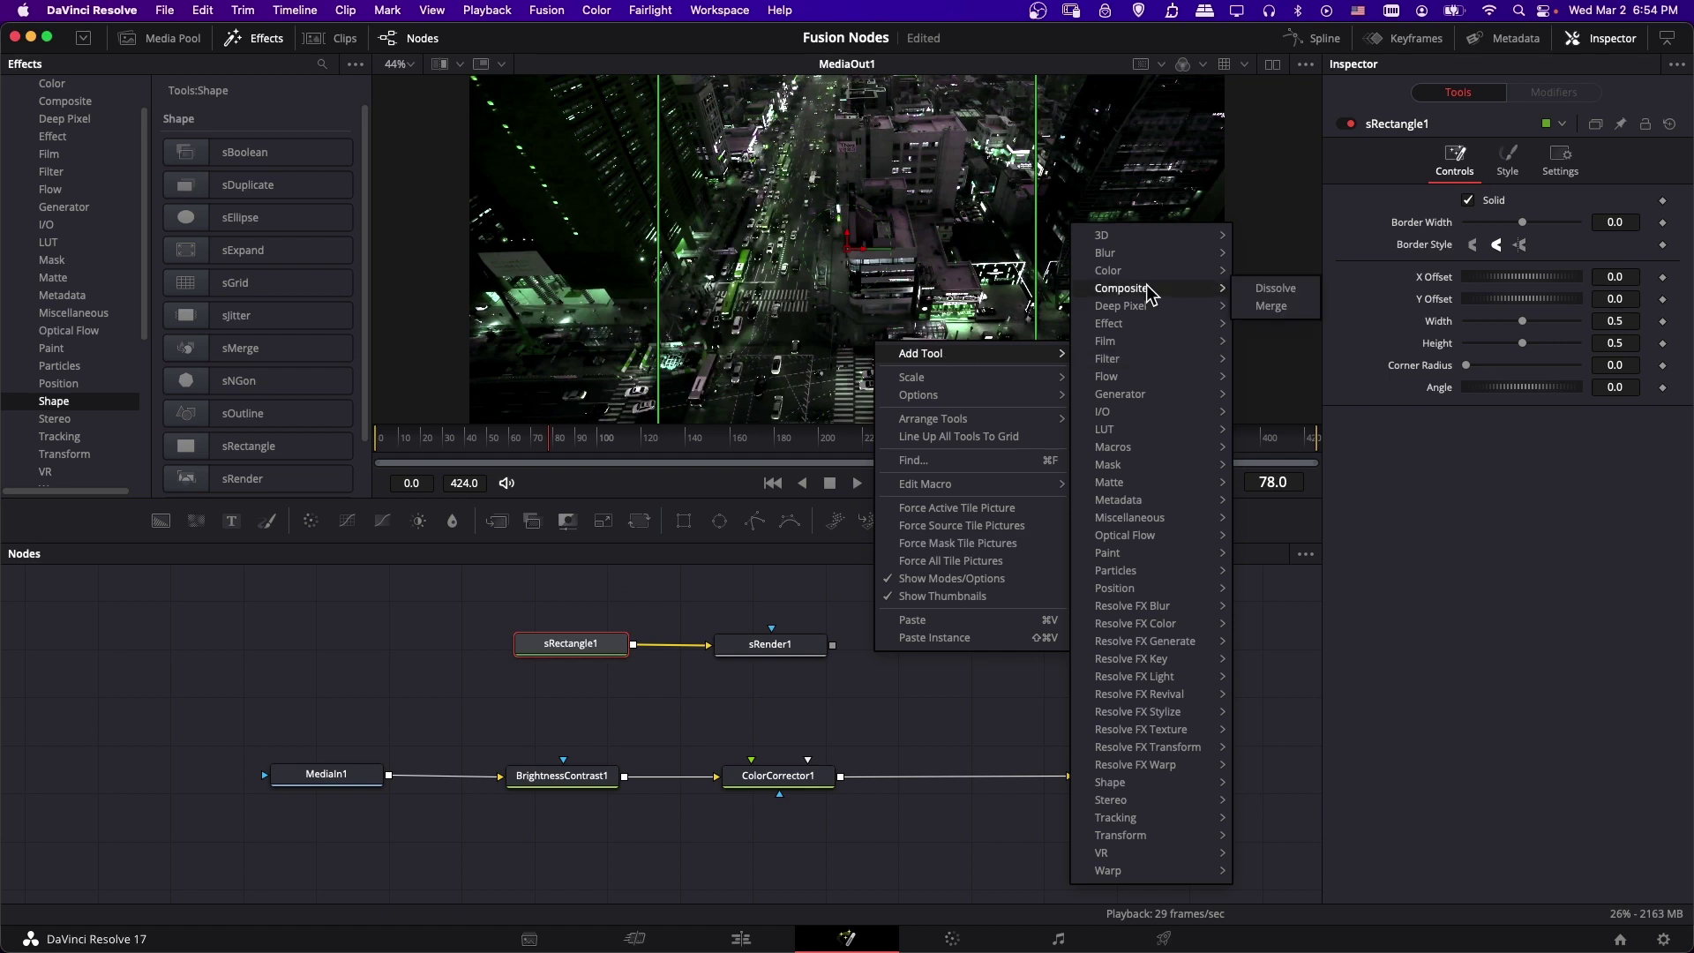
pyautogui.click(1273, 305)
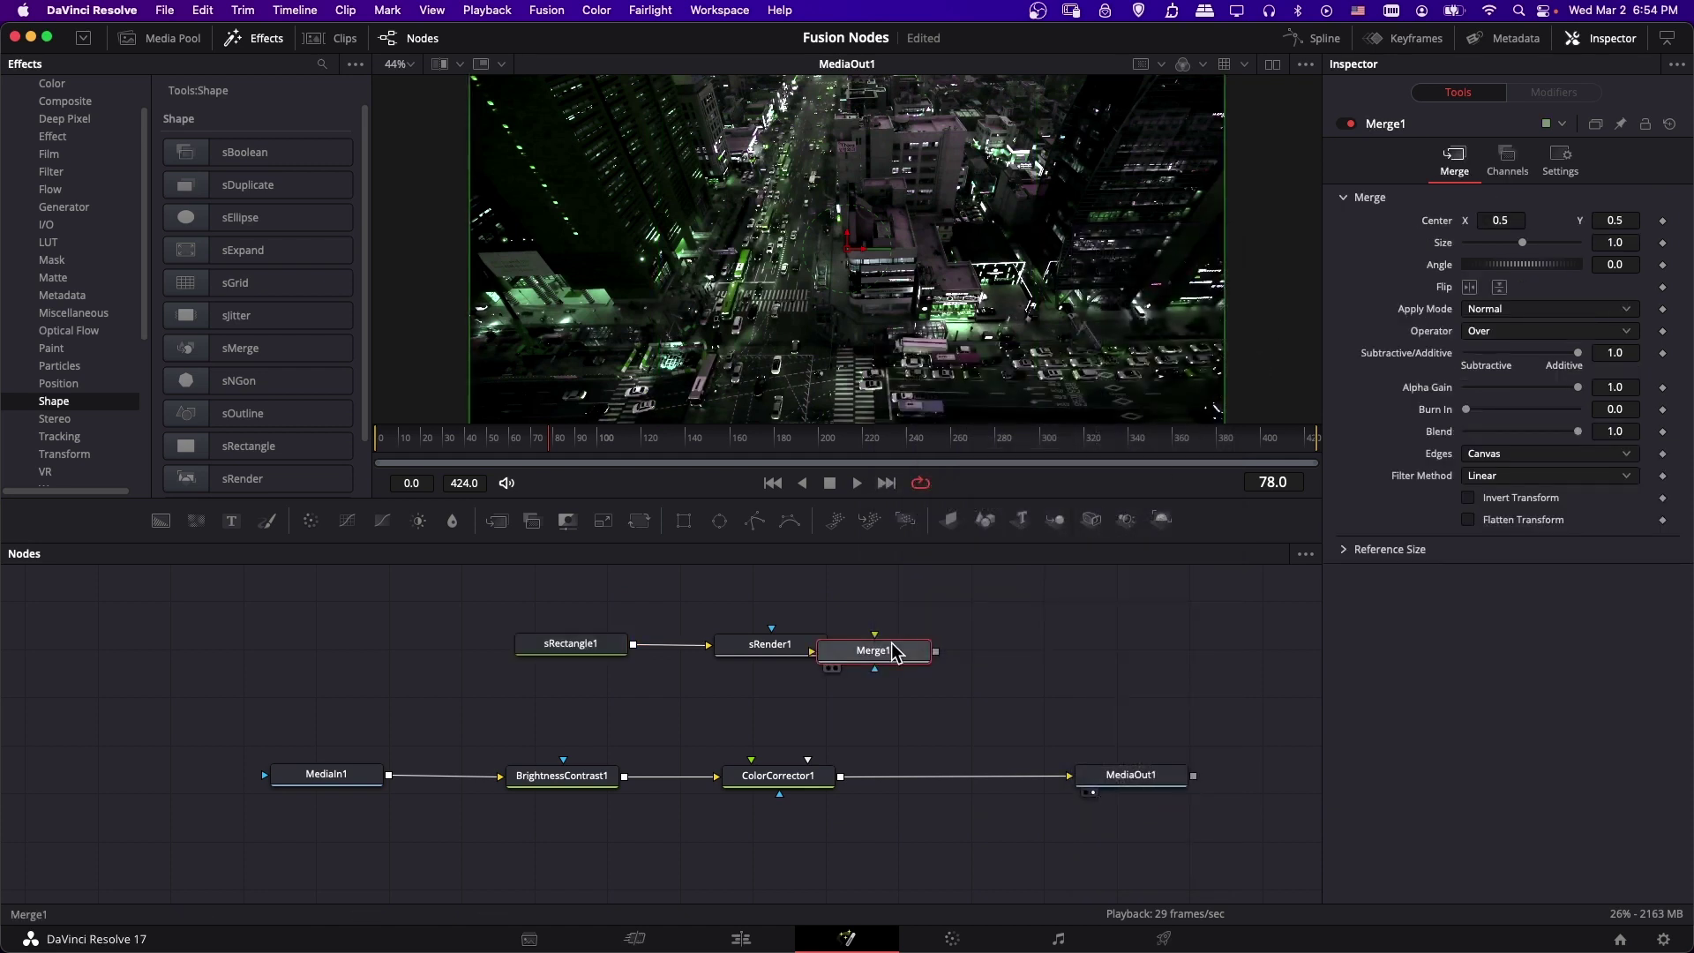
pyautogui.moveTo(892, 655); pyautogui.dragTo(994, 710)
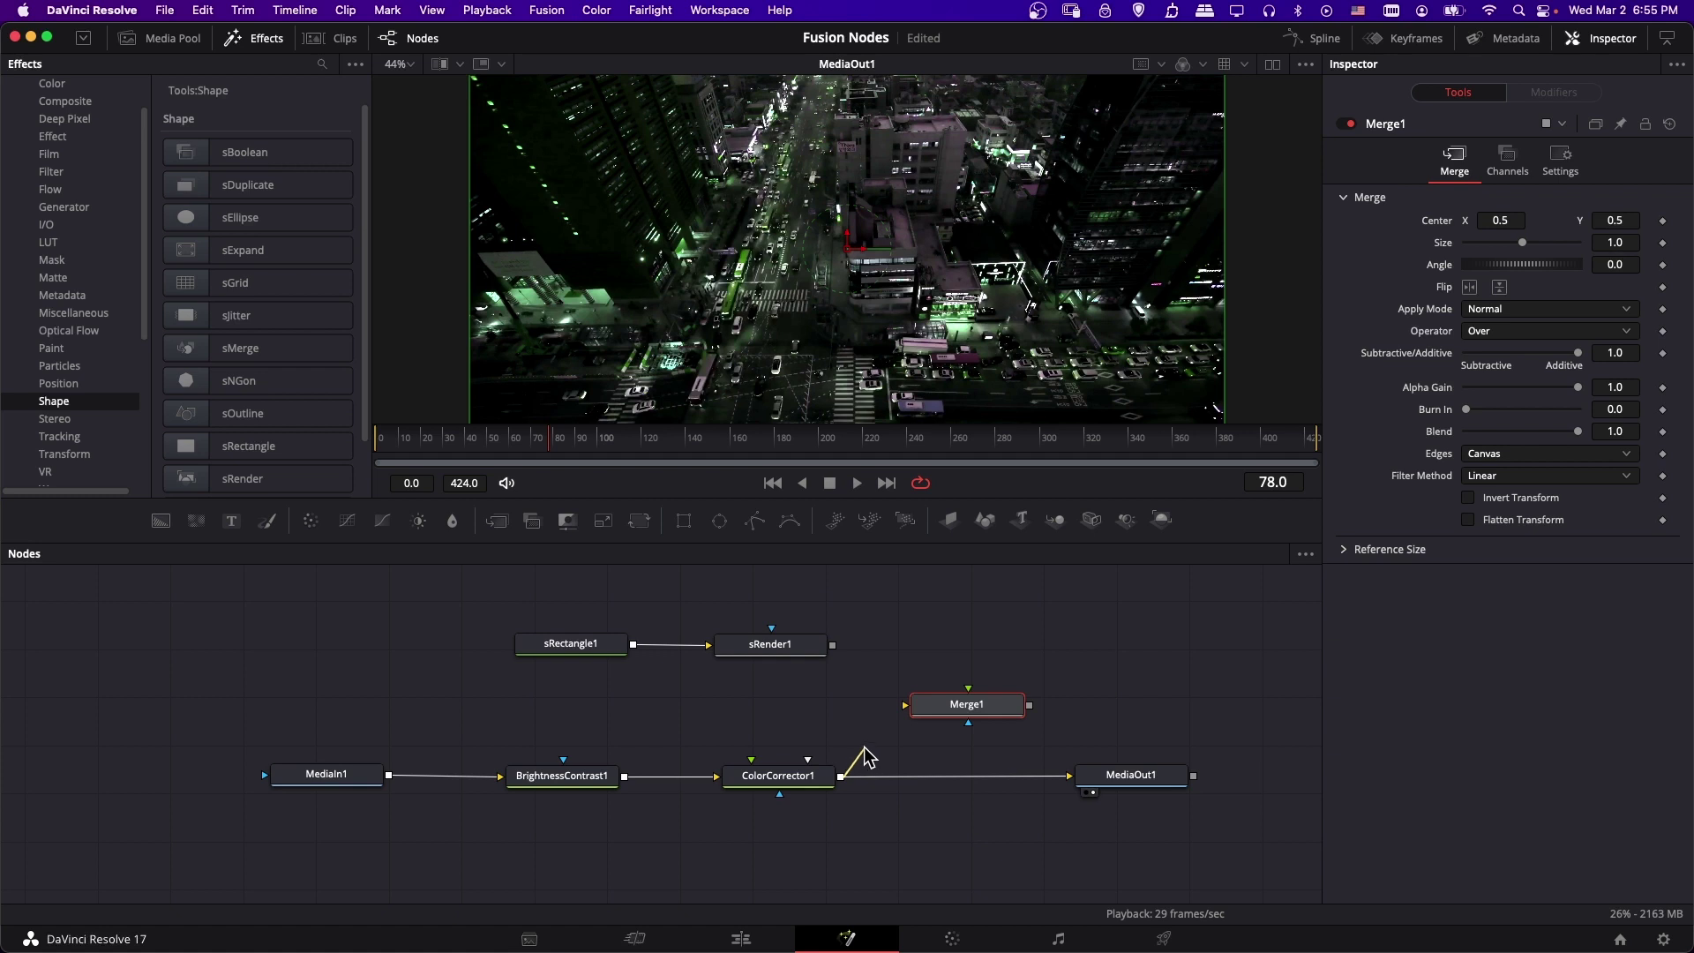
# Step: Connect ColorCorrector1 to Merge1's background and sRender1 to Merge1's foreground
pyautogui.moveTo(892, 725); pyautogui.dragTo(927, 720)
pyautogui.moveTo(832, 645); pyautogui.dragTo(970, 706)
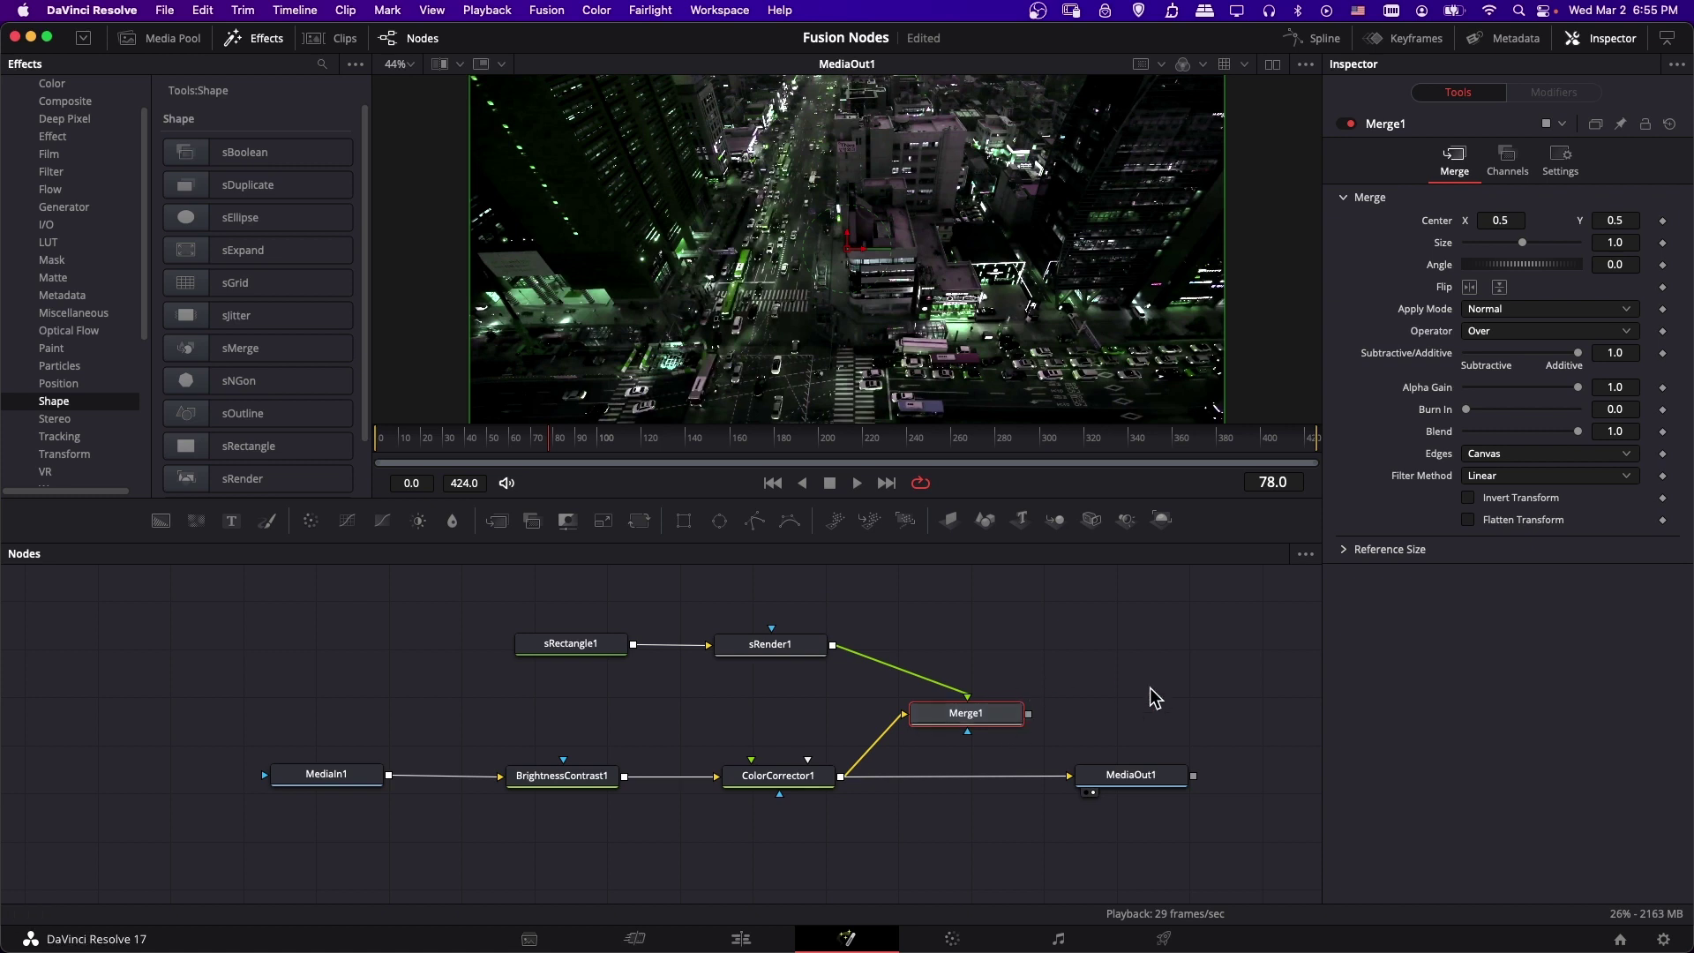
pyautogui.hscroll(3, 1138, 766)
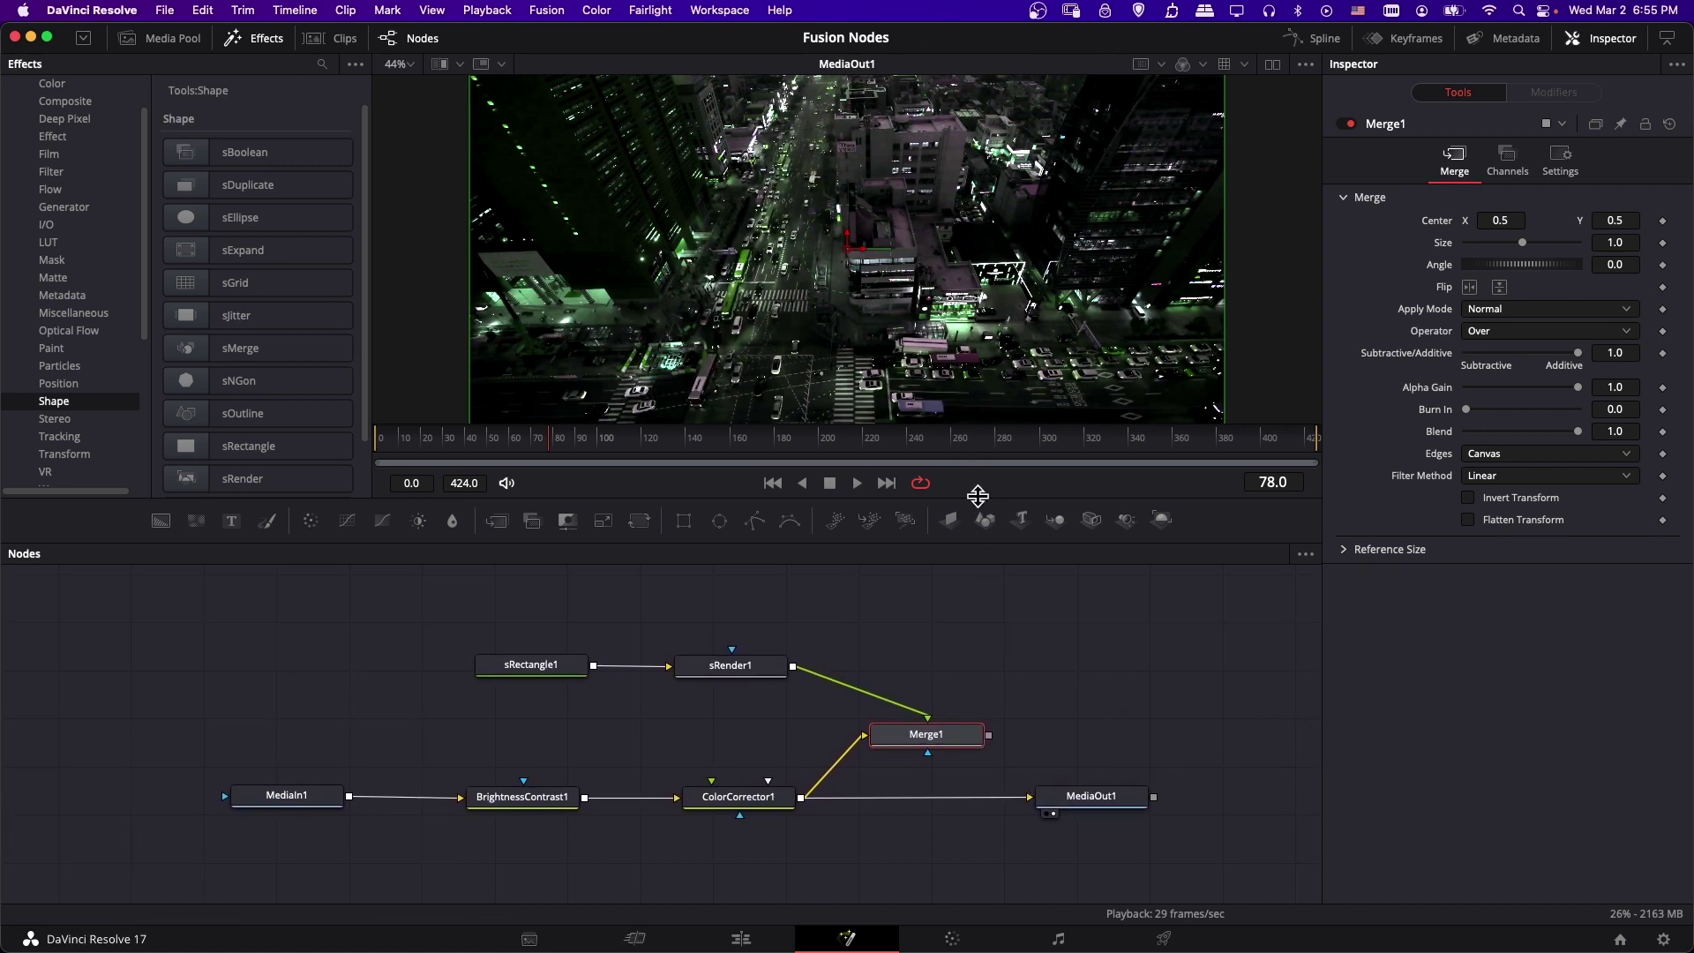
# Step: Enlarge the viewer and show Merge1 in dual viewers, with sRender1 loaded into the second viewer
pyautogui.moveTo(981, 497); pyautogui.dragTo(981, 533)
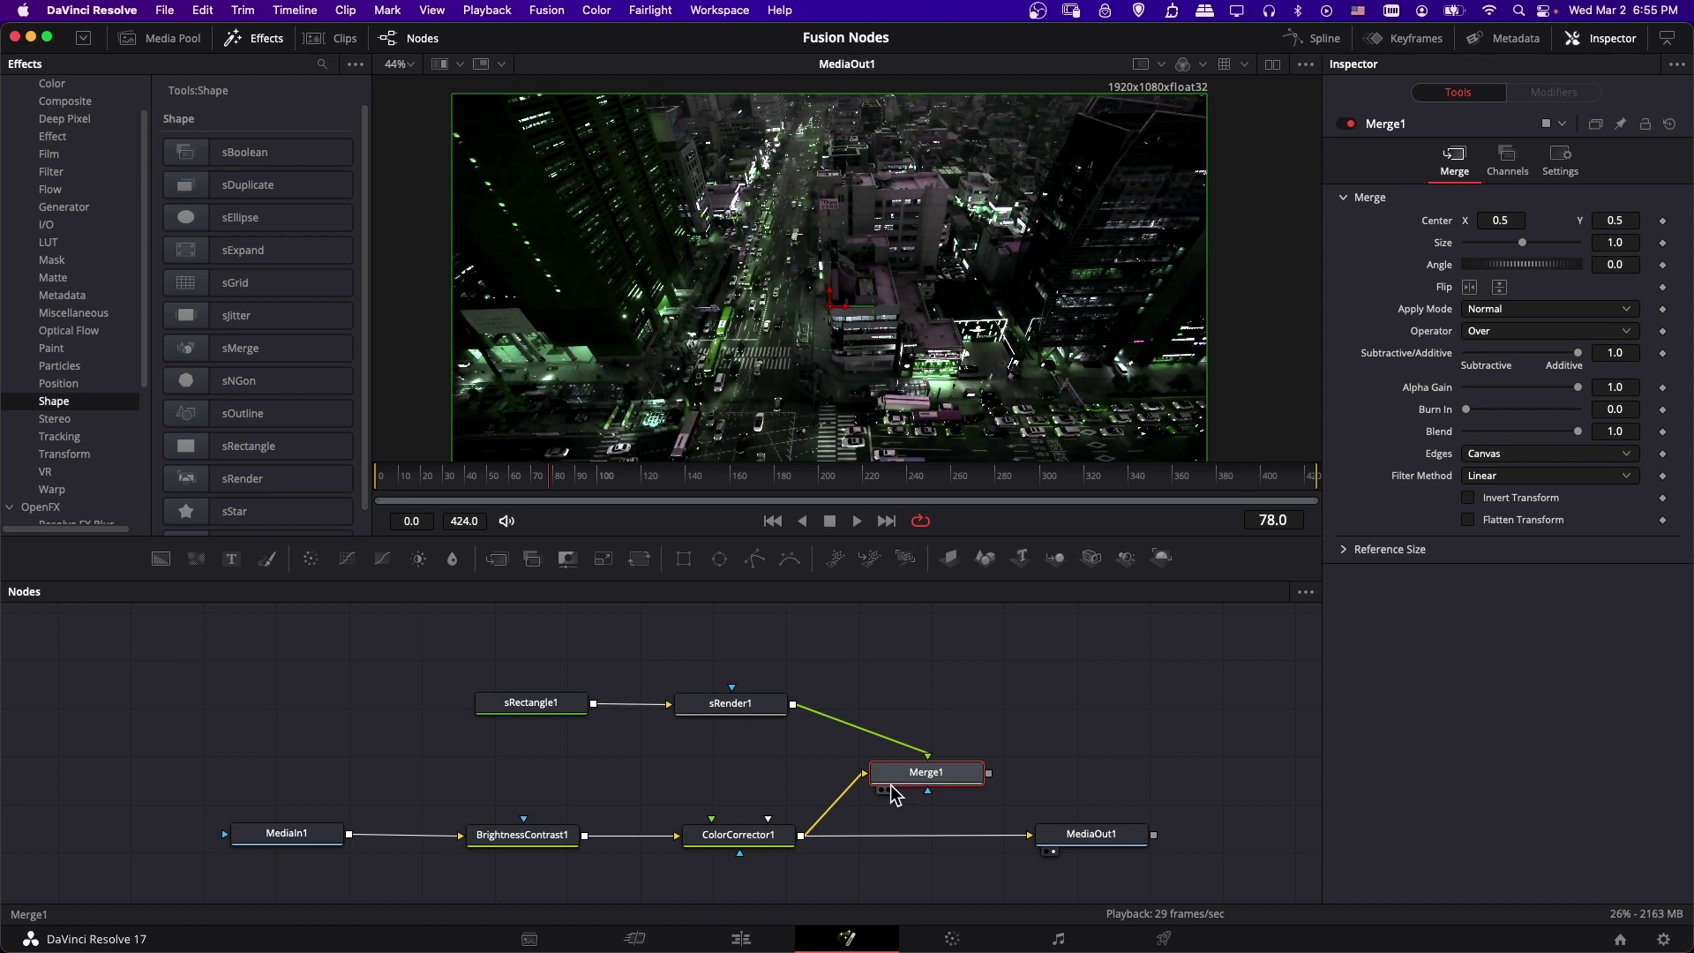
pyautogui.click(890, 790)
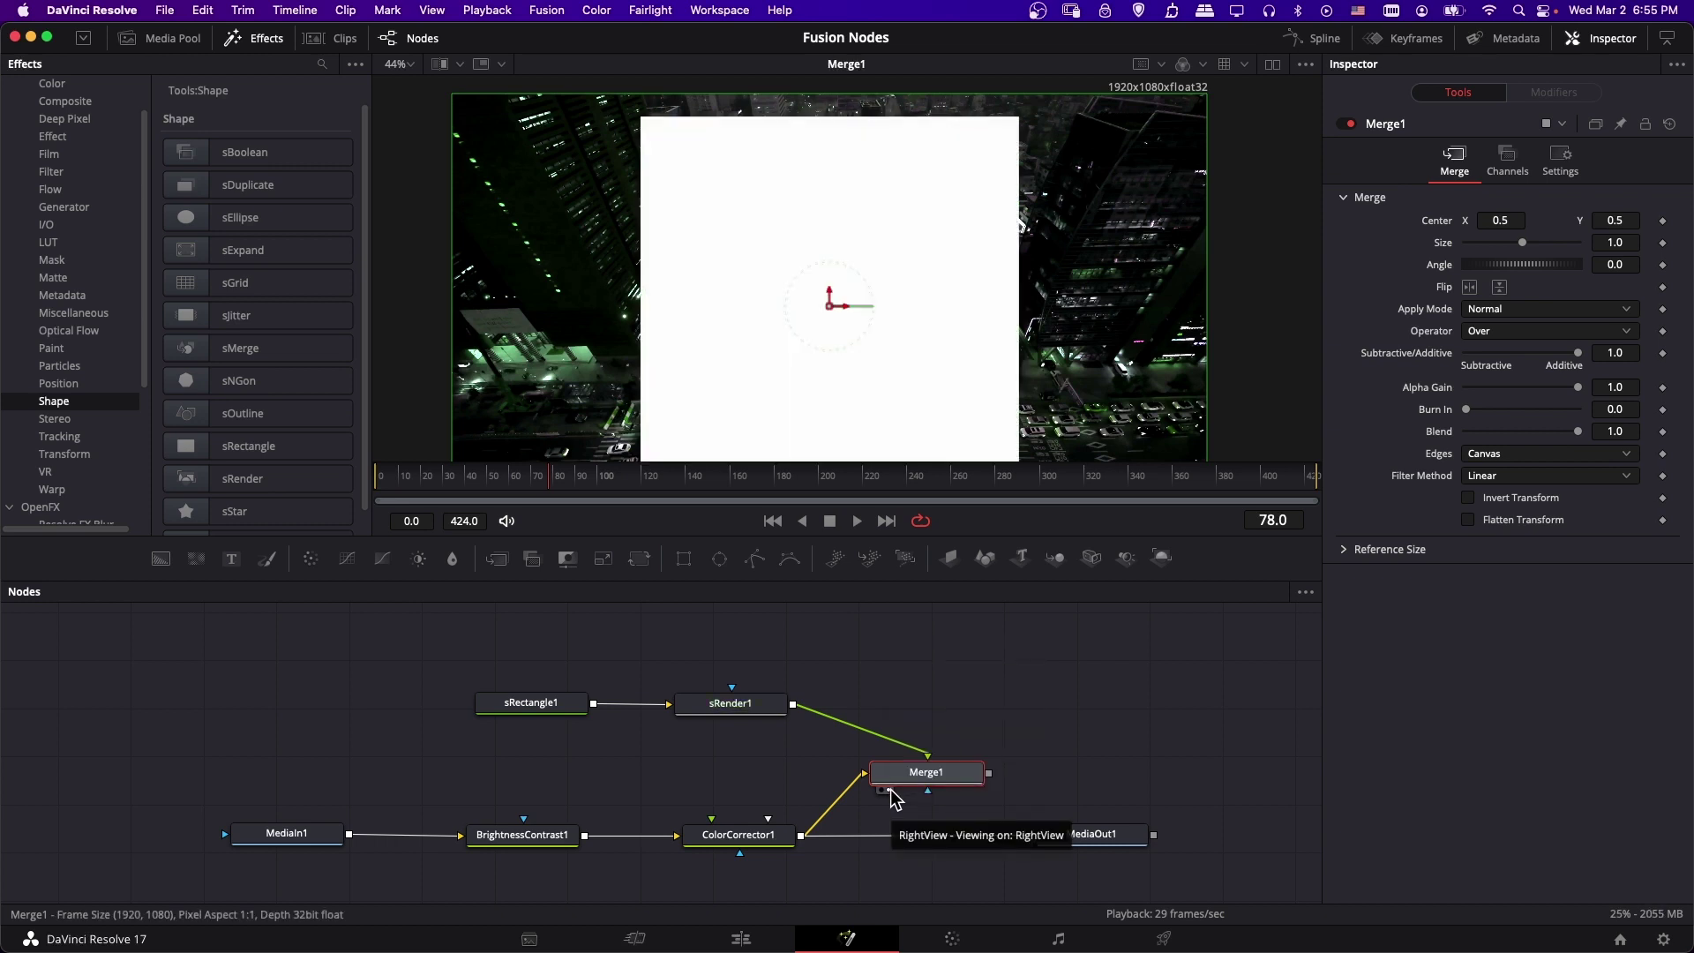
pyautogui.click(1272, 63)
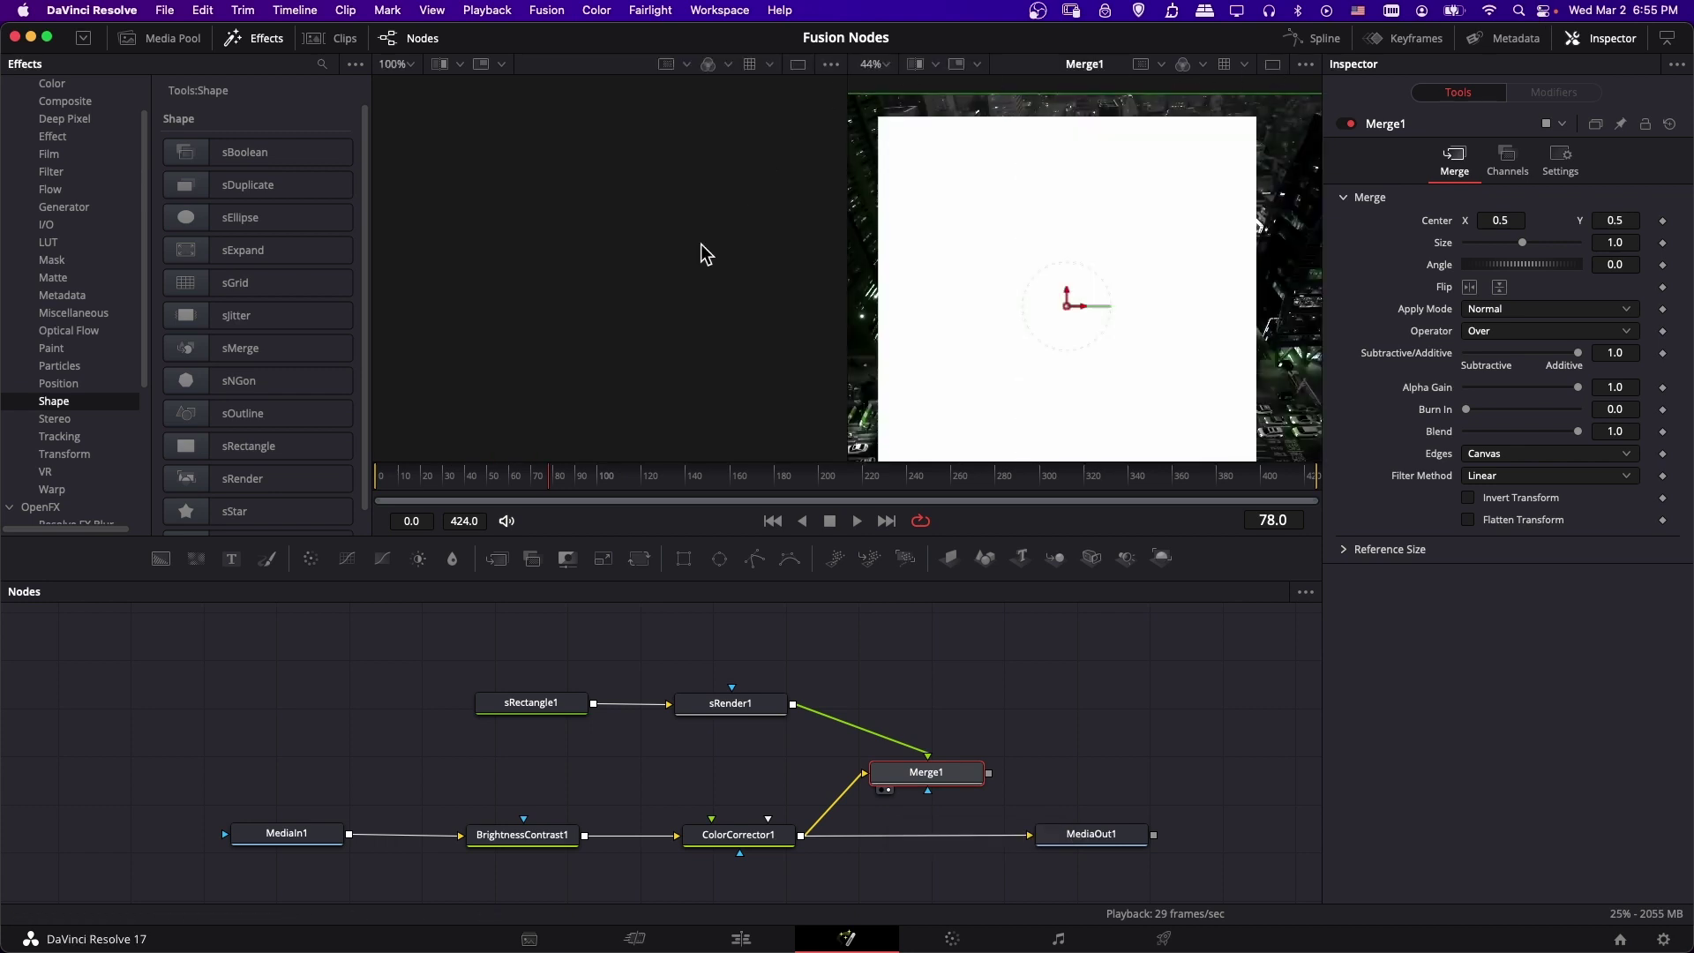
pyautogui.press('1')
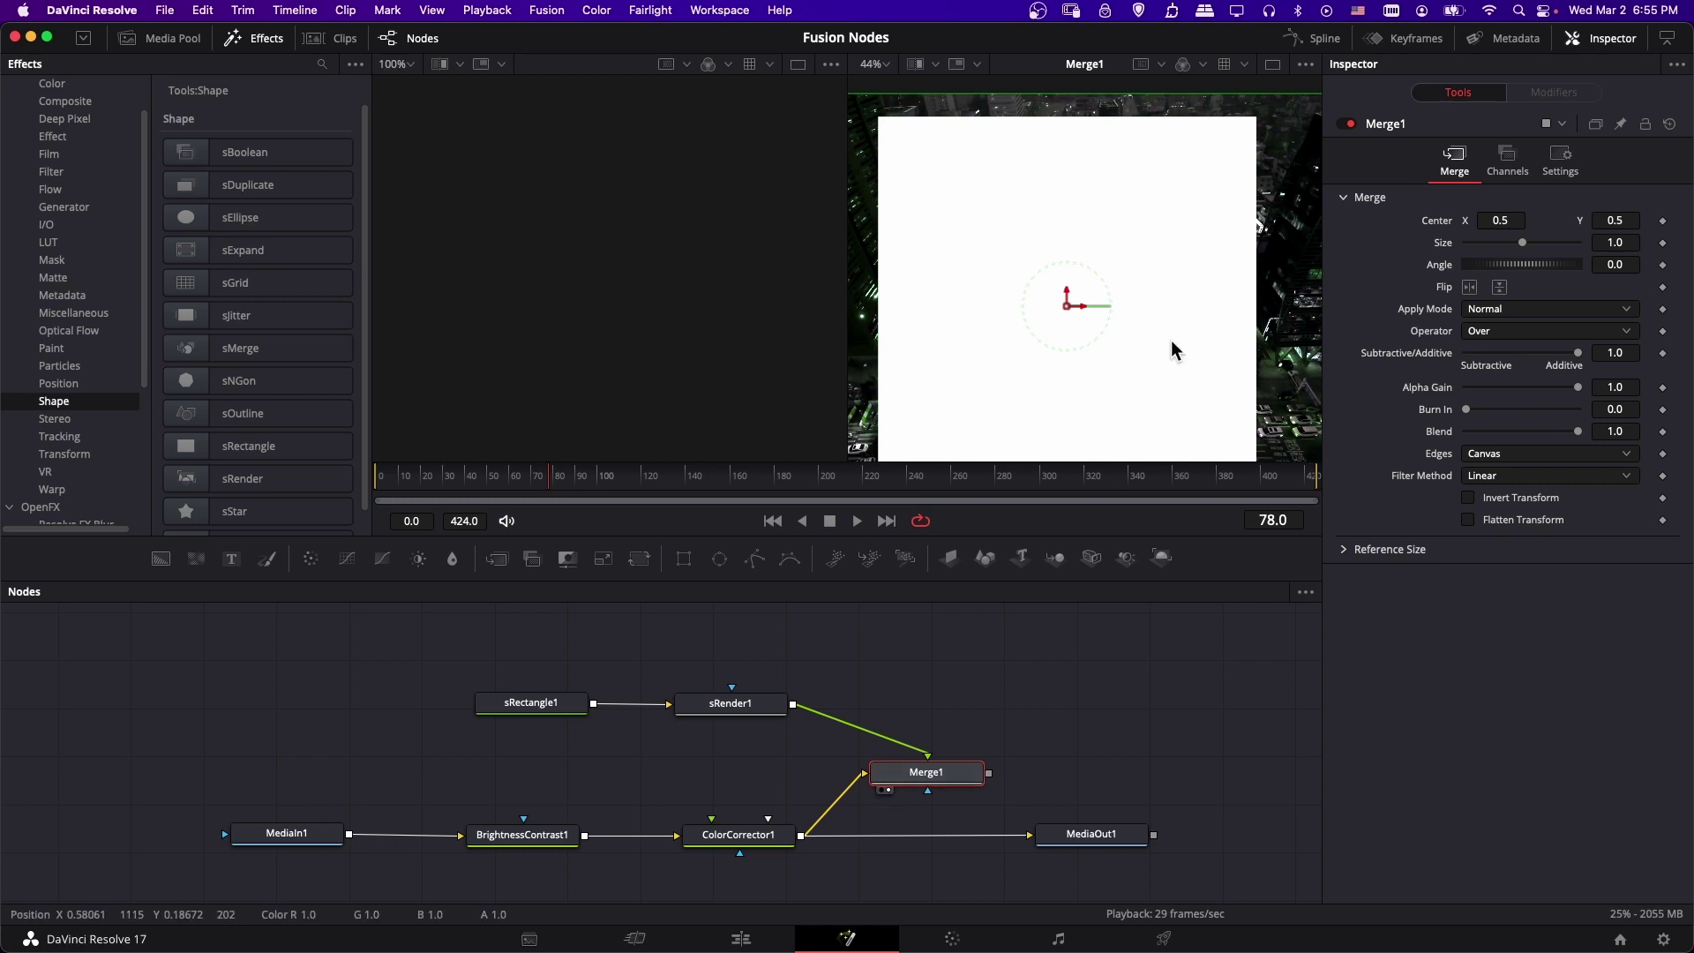
# Step: Return to a single viewer and set sRectangle1's Style colour to dark red (0.258823, 0.050980, 0.054901)
pyautogui.click(1273, 64)
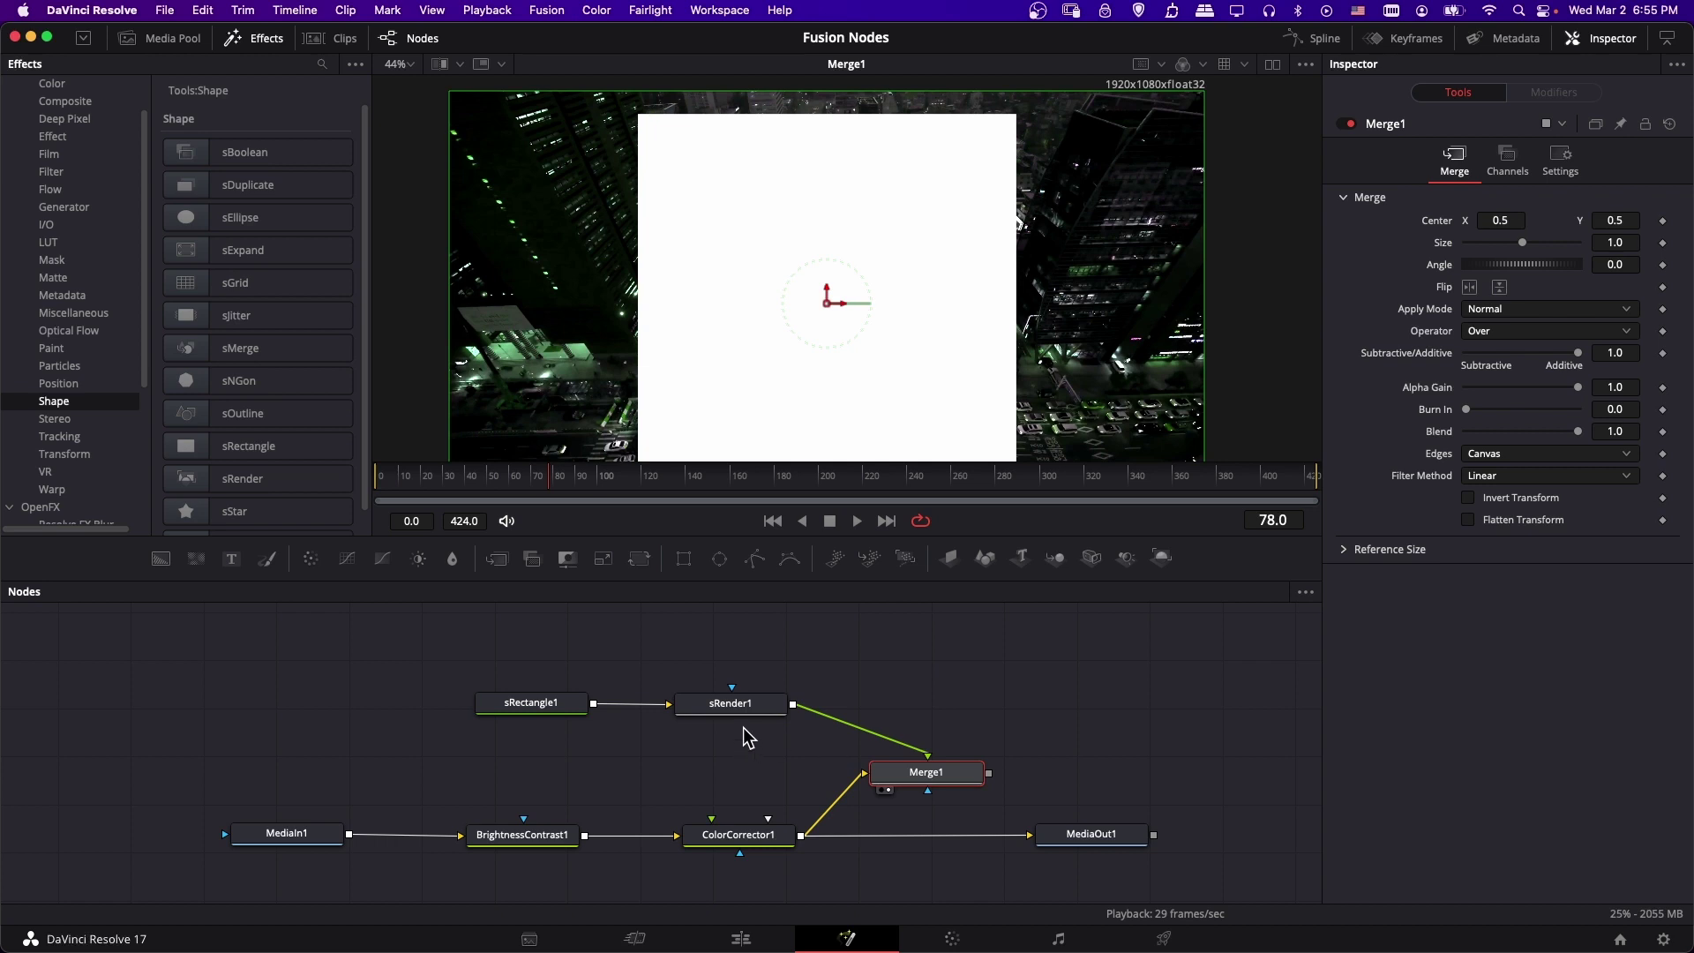
pyautogui.click(549, 707)
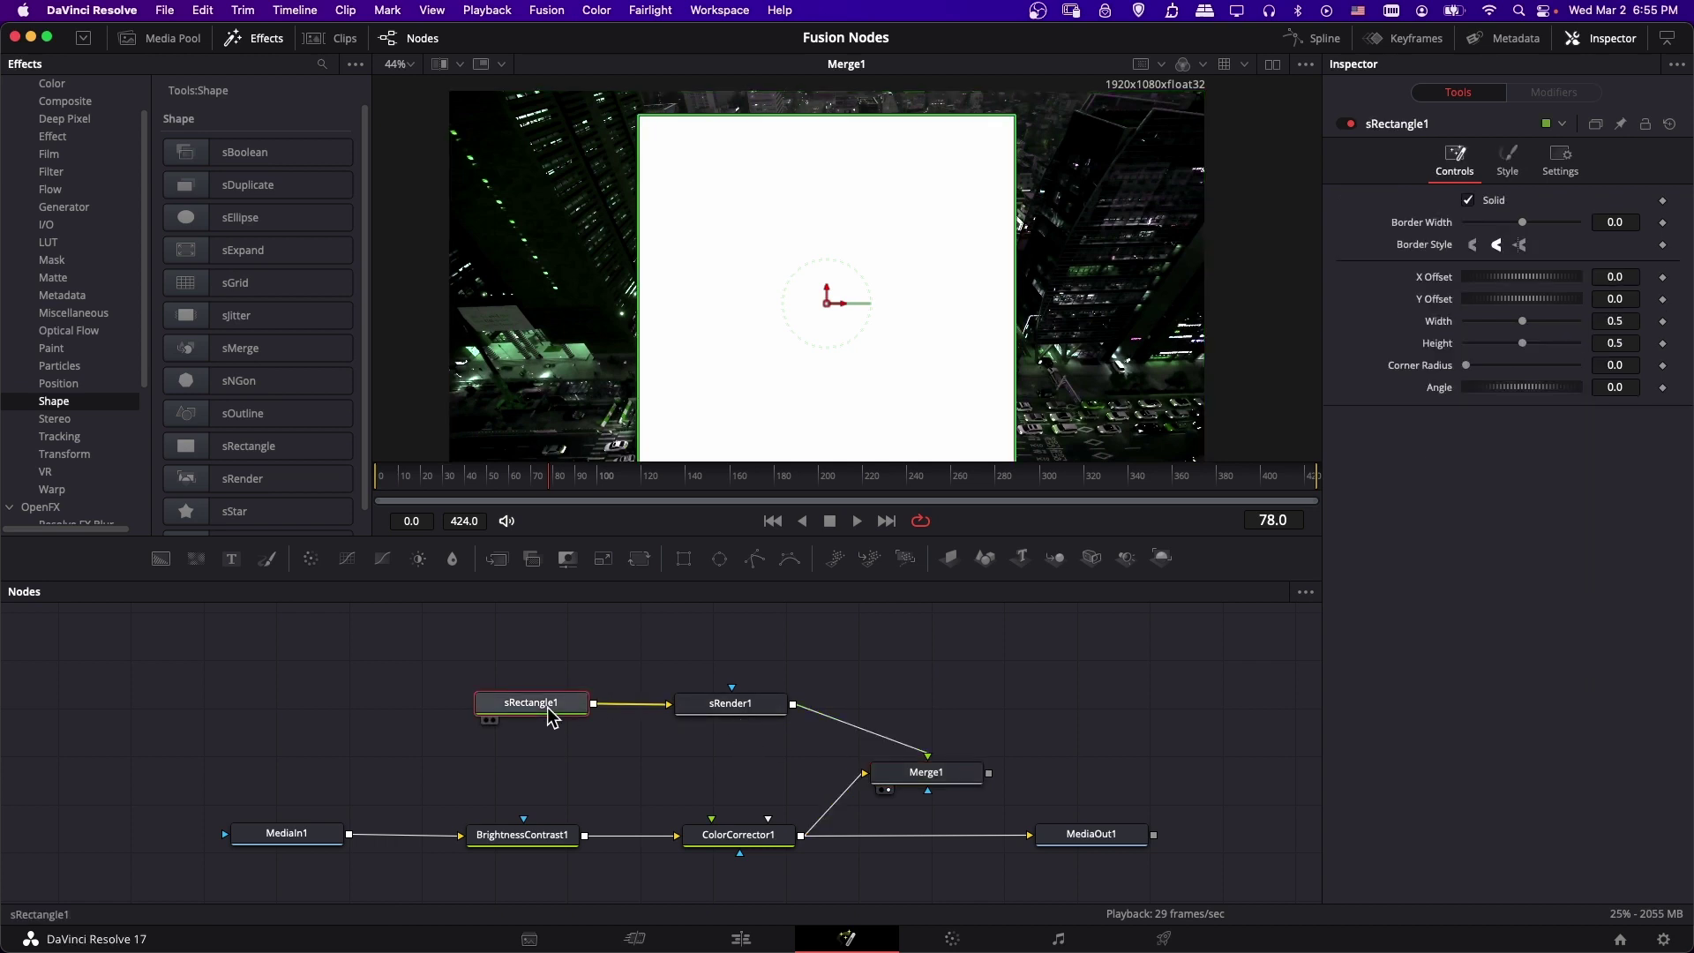
pyautogui.click(1508, 168)
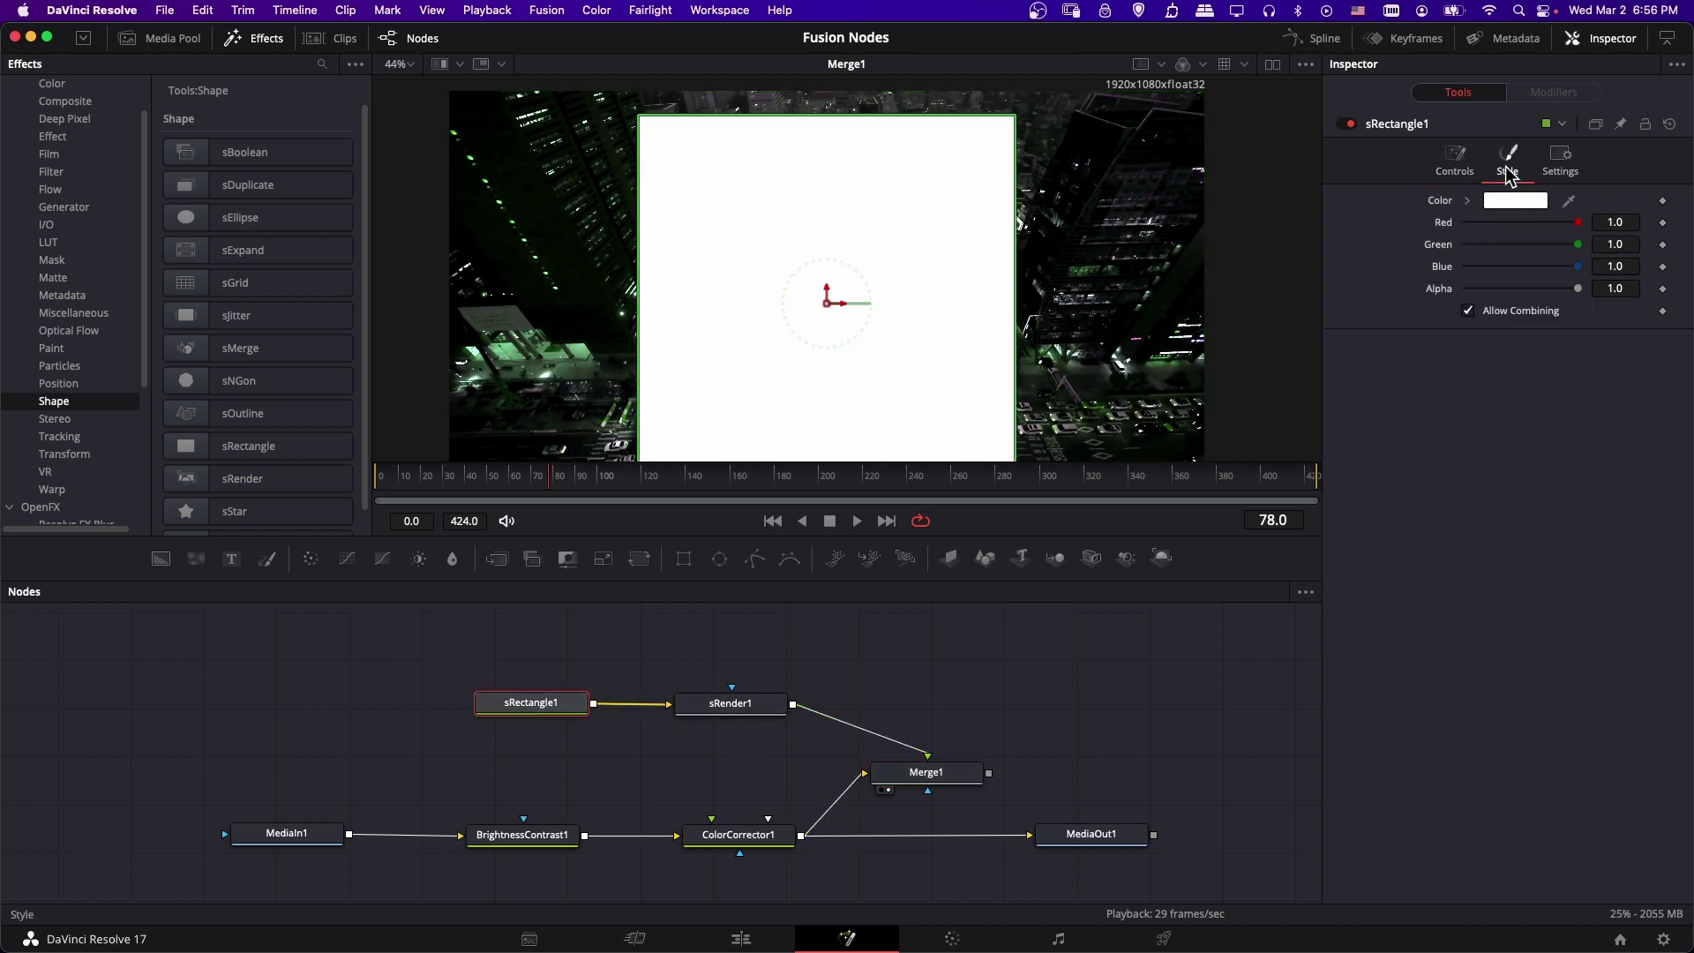
pyautogui.click(1540, 203)
pyautogui.moveTo(1479, 408); pyautogui.dragTo(1462, 405)
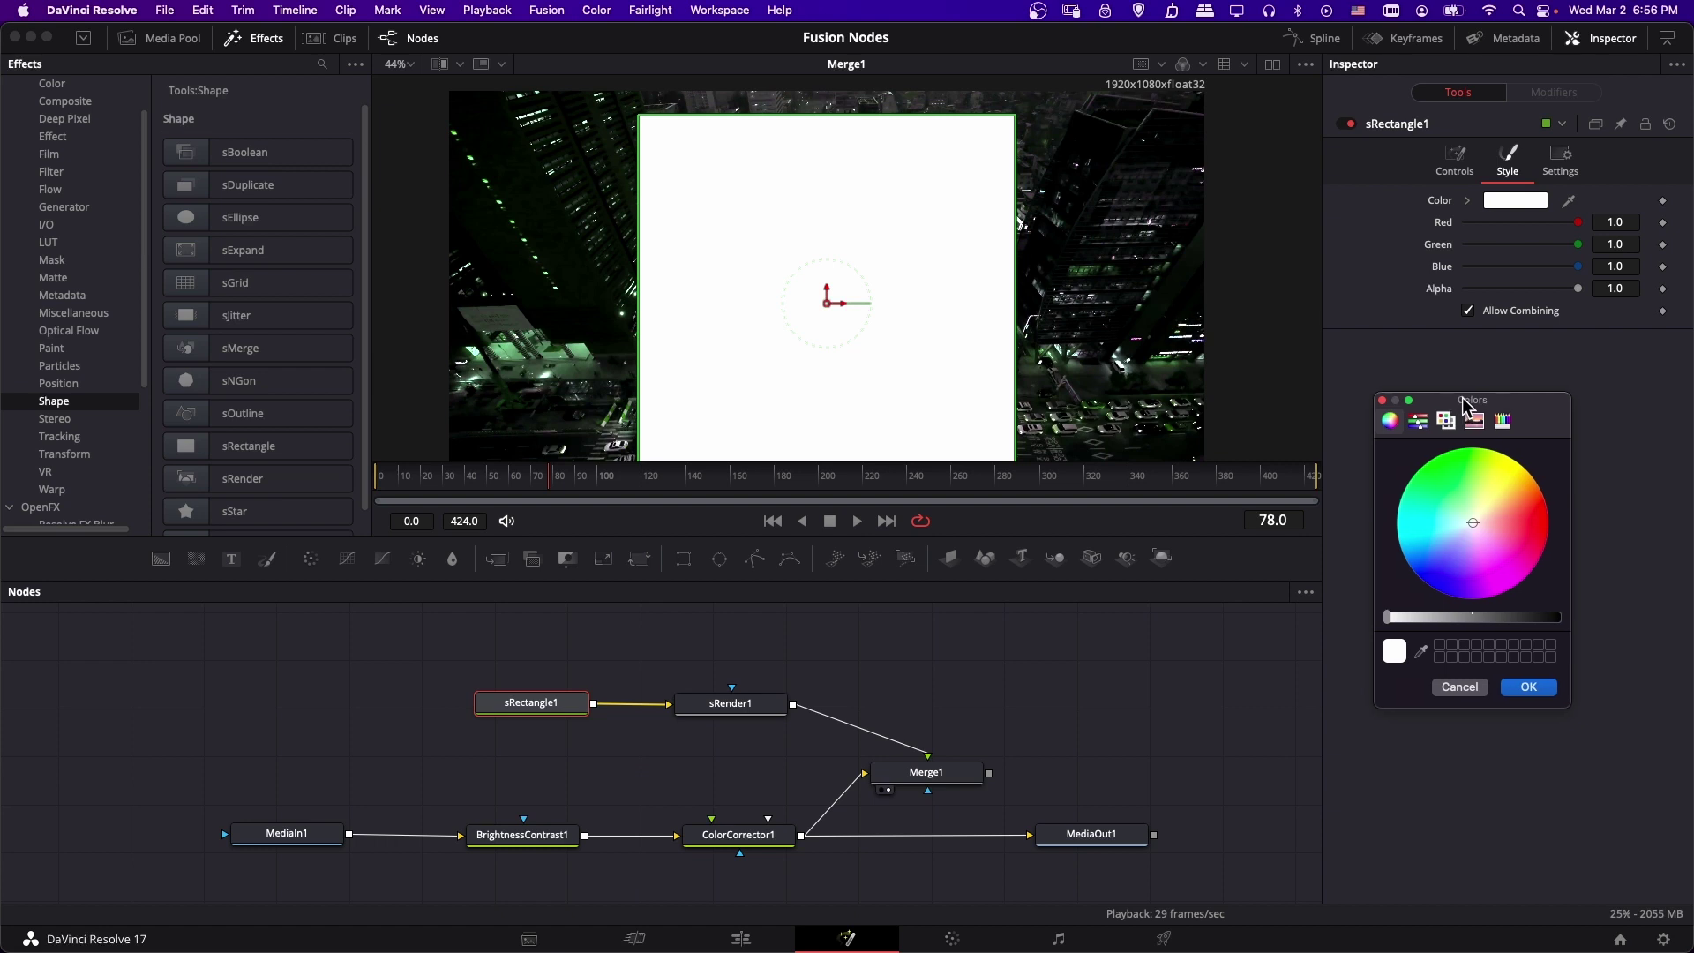
pyautogui.click(1513, 620)
pyautogui.click(1514, 547)
pyautogui.click(1523, 691)
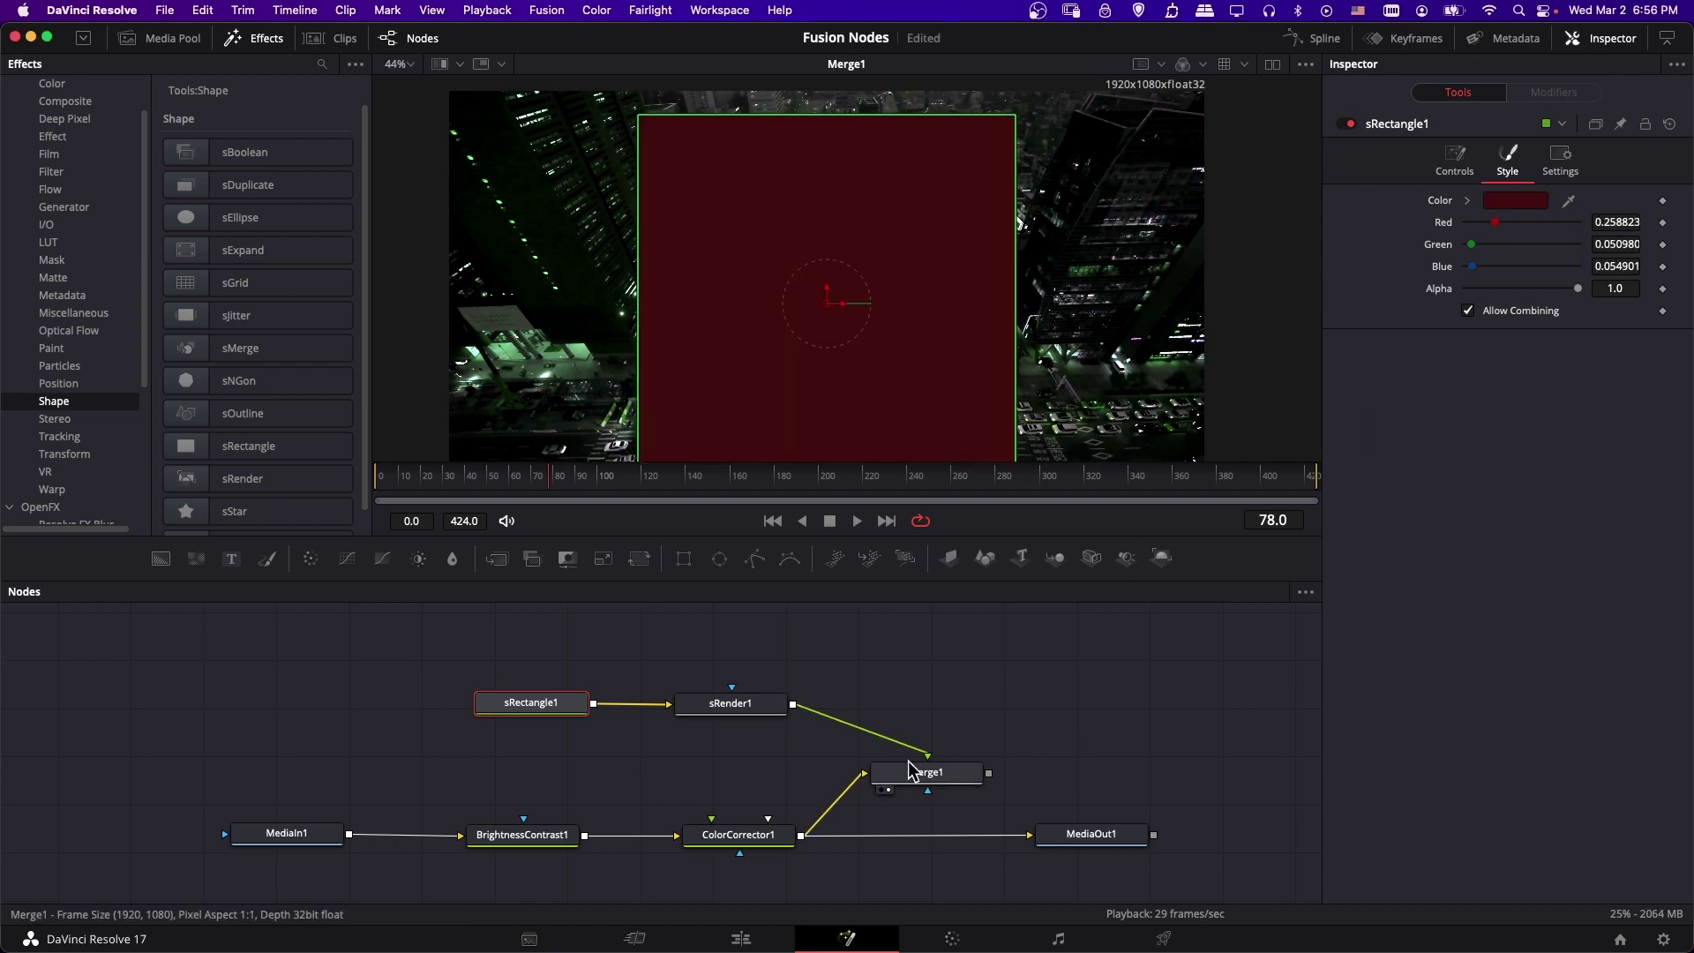
# Step: Move Merge1 up slightly and make it the active node
pyautogui.hscroll(2, 918, 774)
pyautogui.moveTo(935, 776); pyautogui.dragTo(931, 765)
pyautogui.click(930, 761)
pyautogui.hscroll(2, 836, 756)
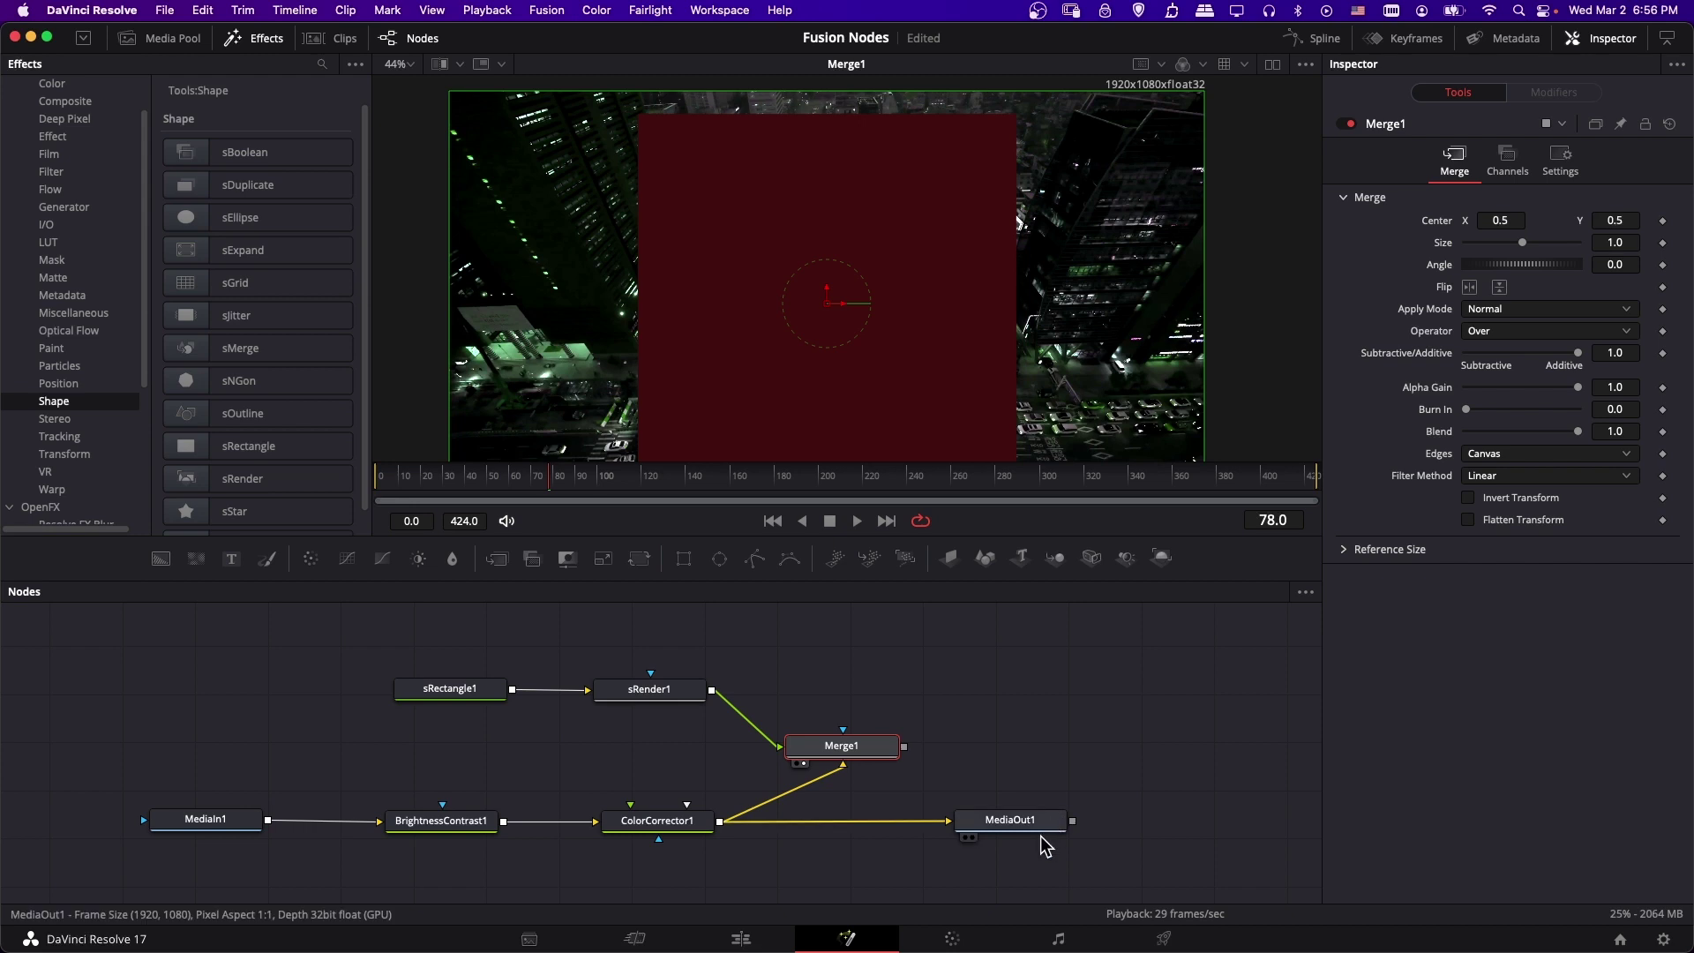
# Step: Delete the ColorCorrector1→MediaOut1 link and connect Merge1's output to MediaOut1 instead
pyautogui.moveTo(1045, 841); pyautogui.dragTo(1054, 841)
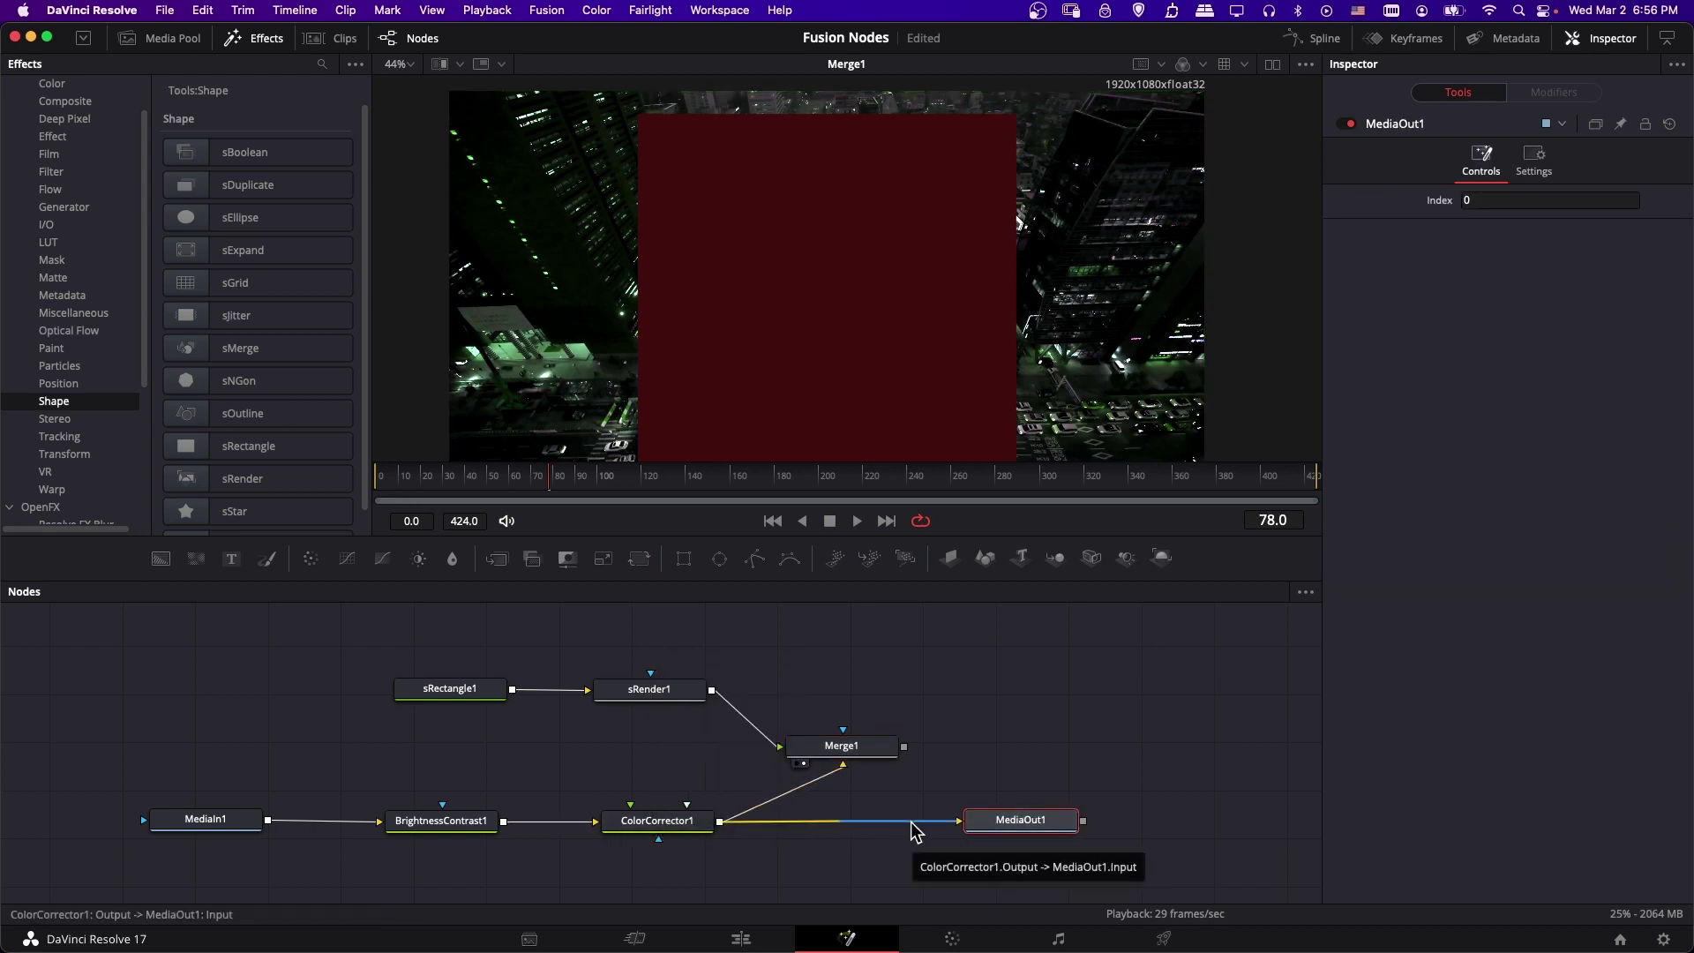
pyautogui.click(905, 825)
pyautogui.press('Delete')
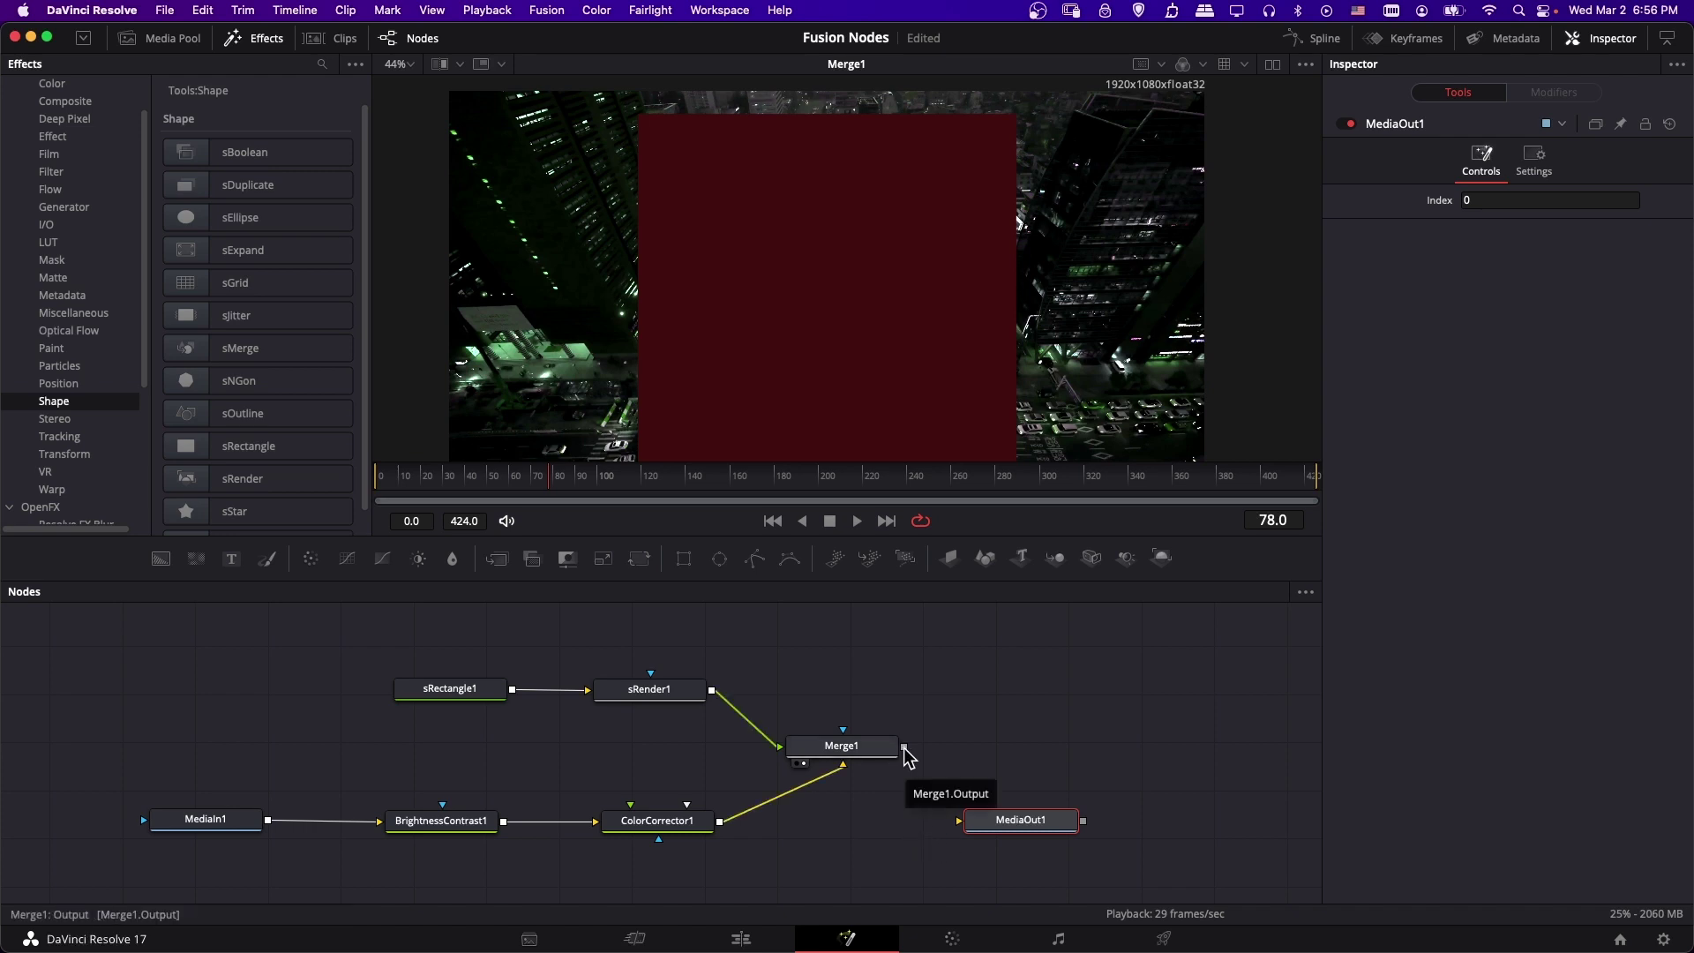
pyautogui.moveTo(909, 756); pyautogui.dragTo(988, 806)
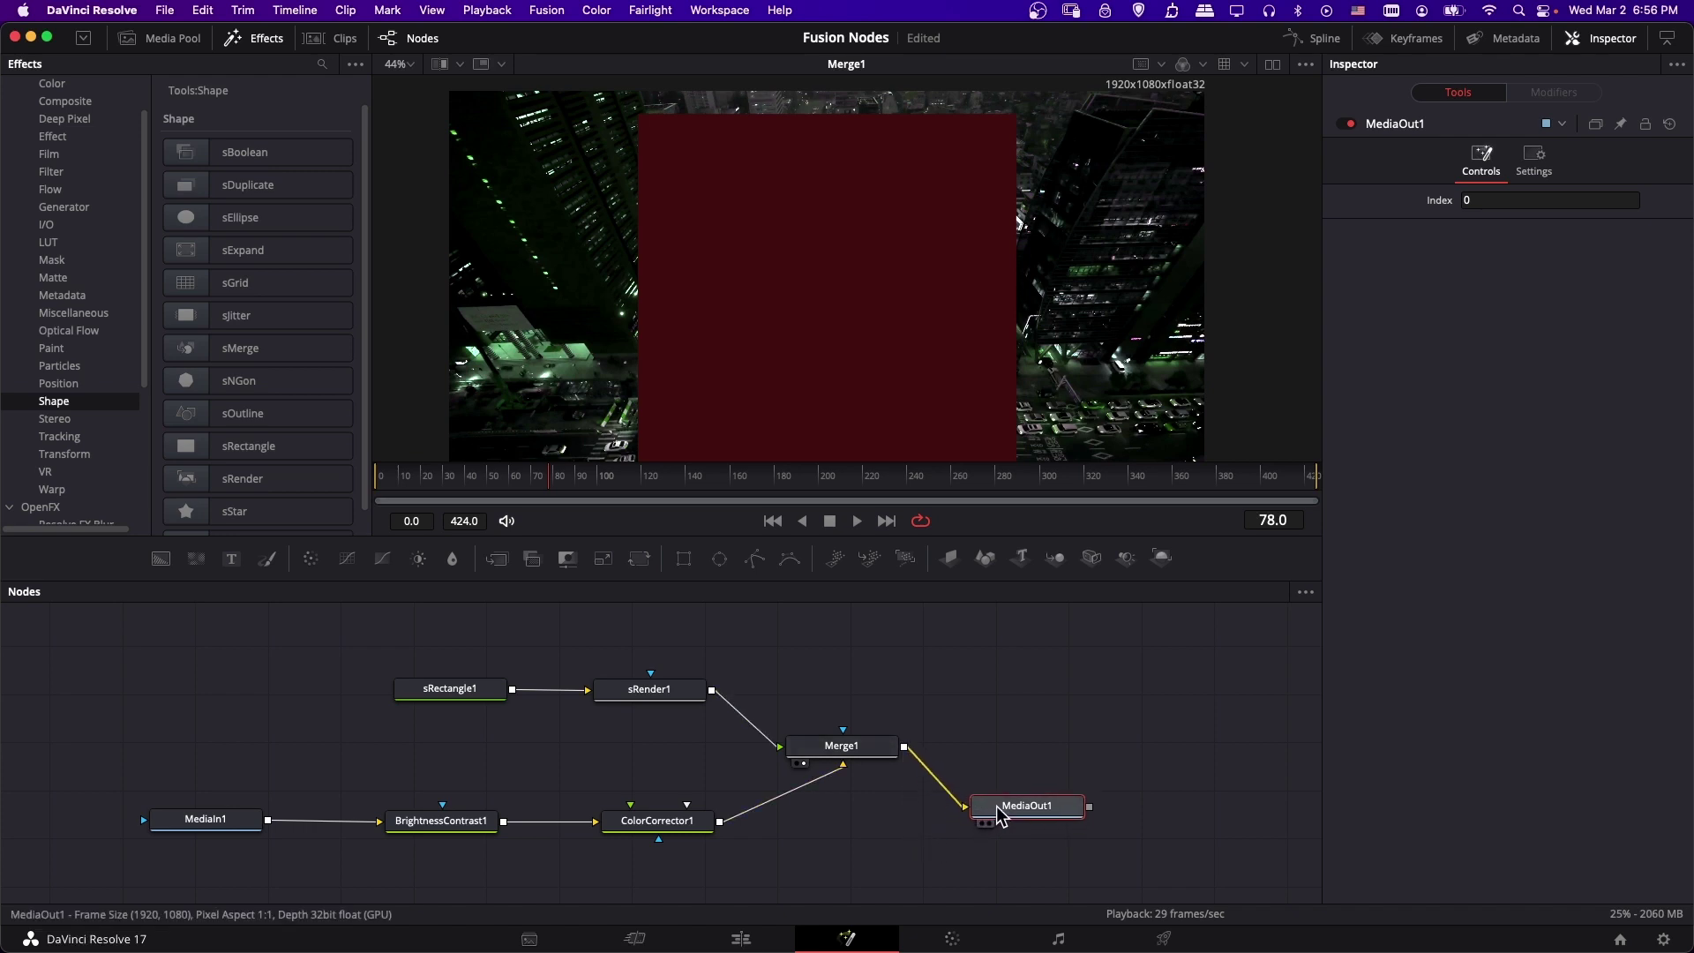
pyautogui.hscroll(-5, 873, 835)
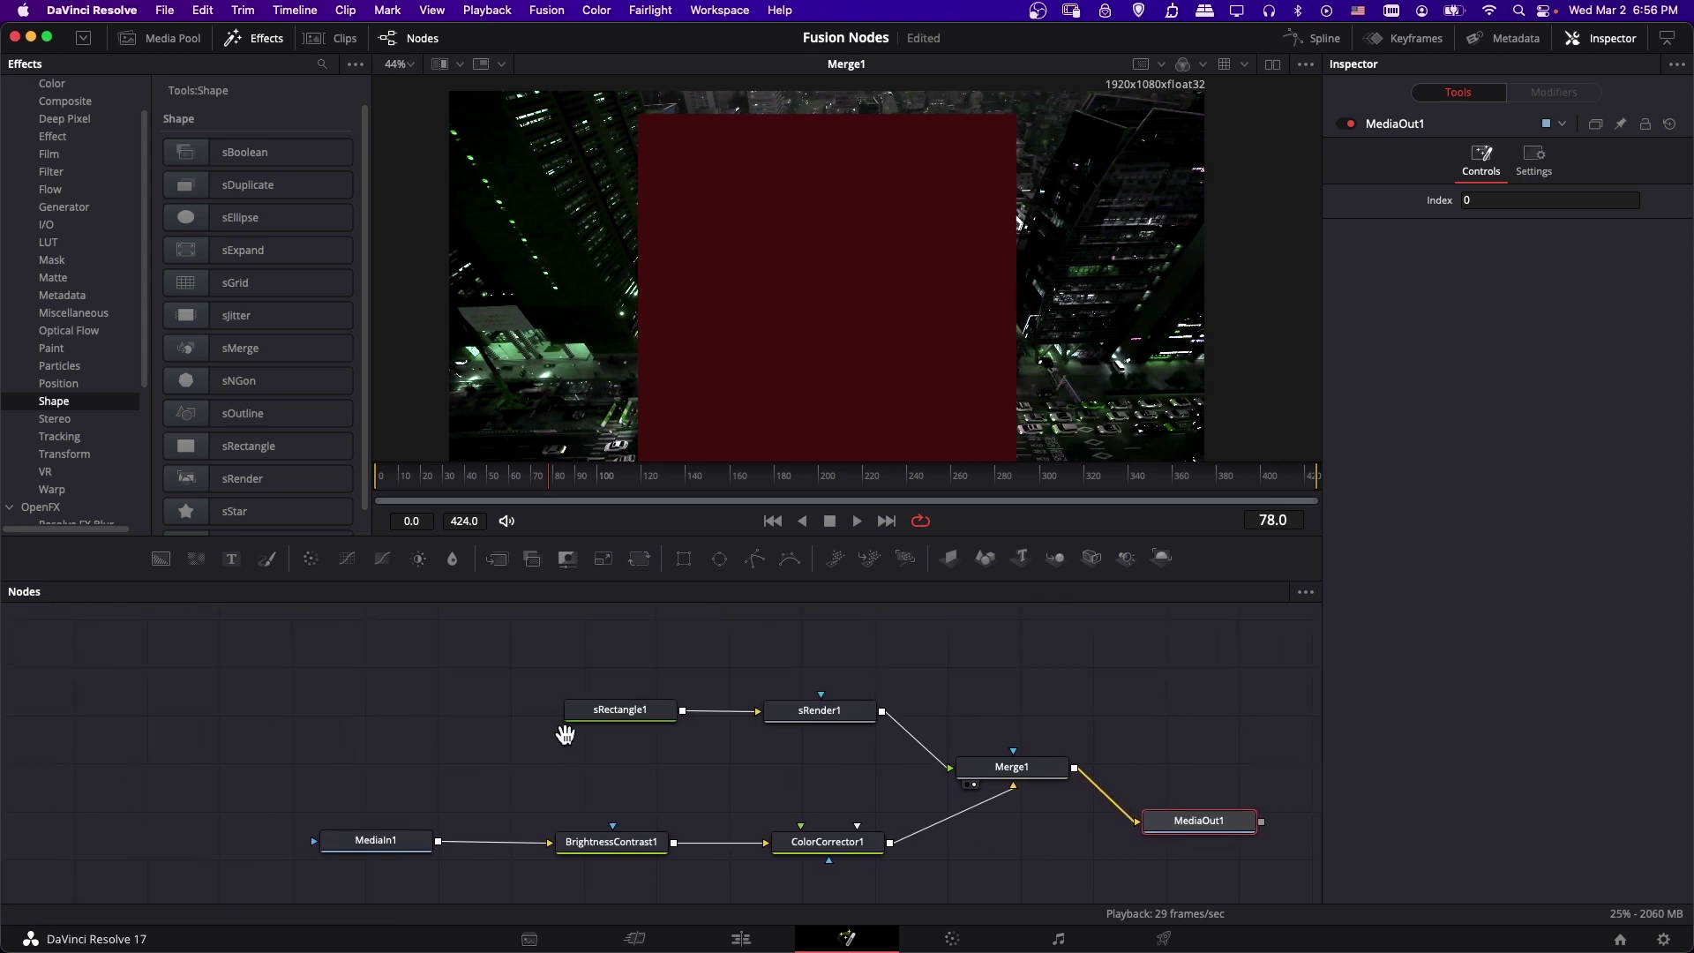
# Step: Shift sRectangle1 and sRender1 left, and align Merge1, MediaOut1 and ColorCorrector1 neatly
pyautogui.moveTo(527, 780); pyautogui.dragTo(321, 783)
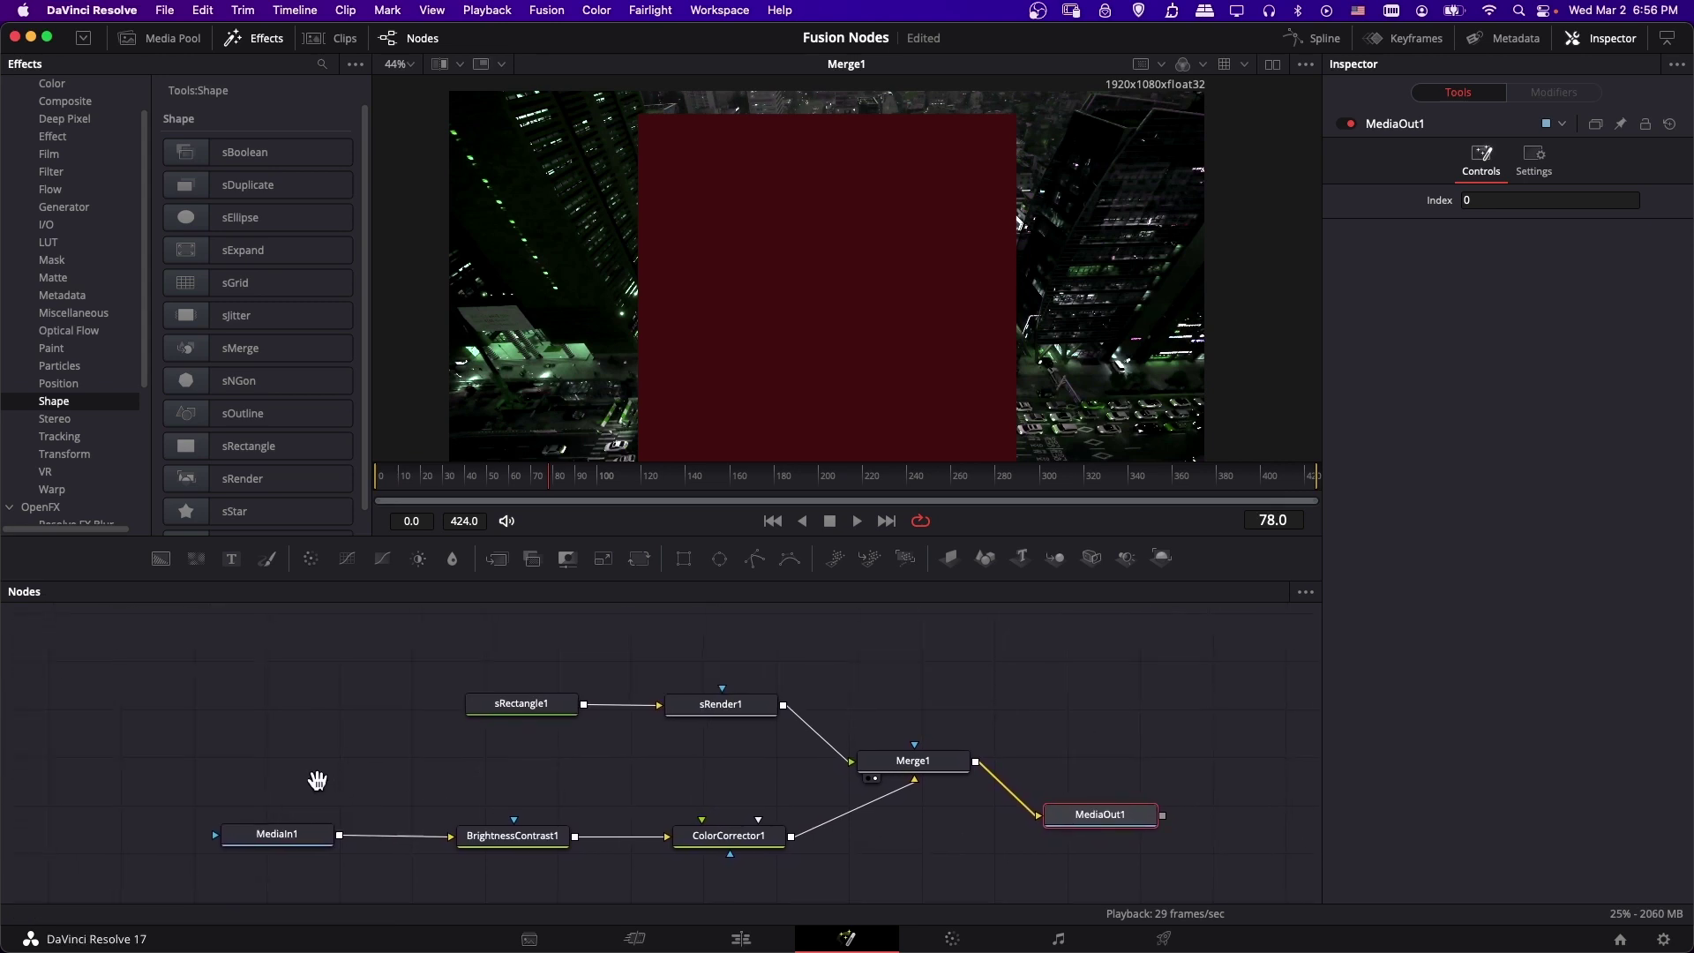
pyautogui.moveTo(438, 632); pyautogui.dragTo(678, 703)
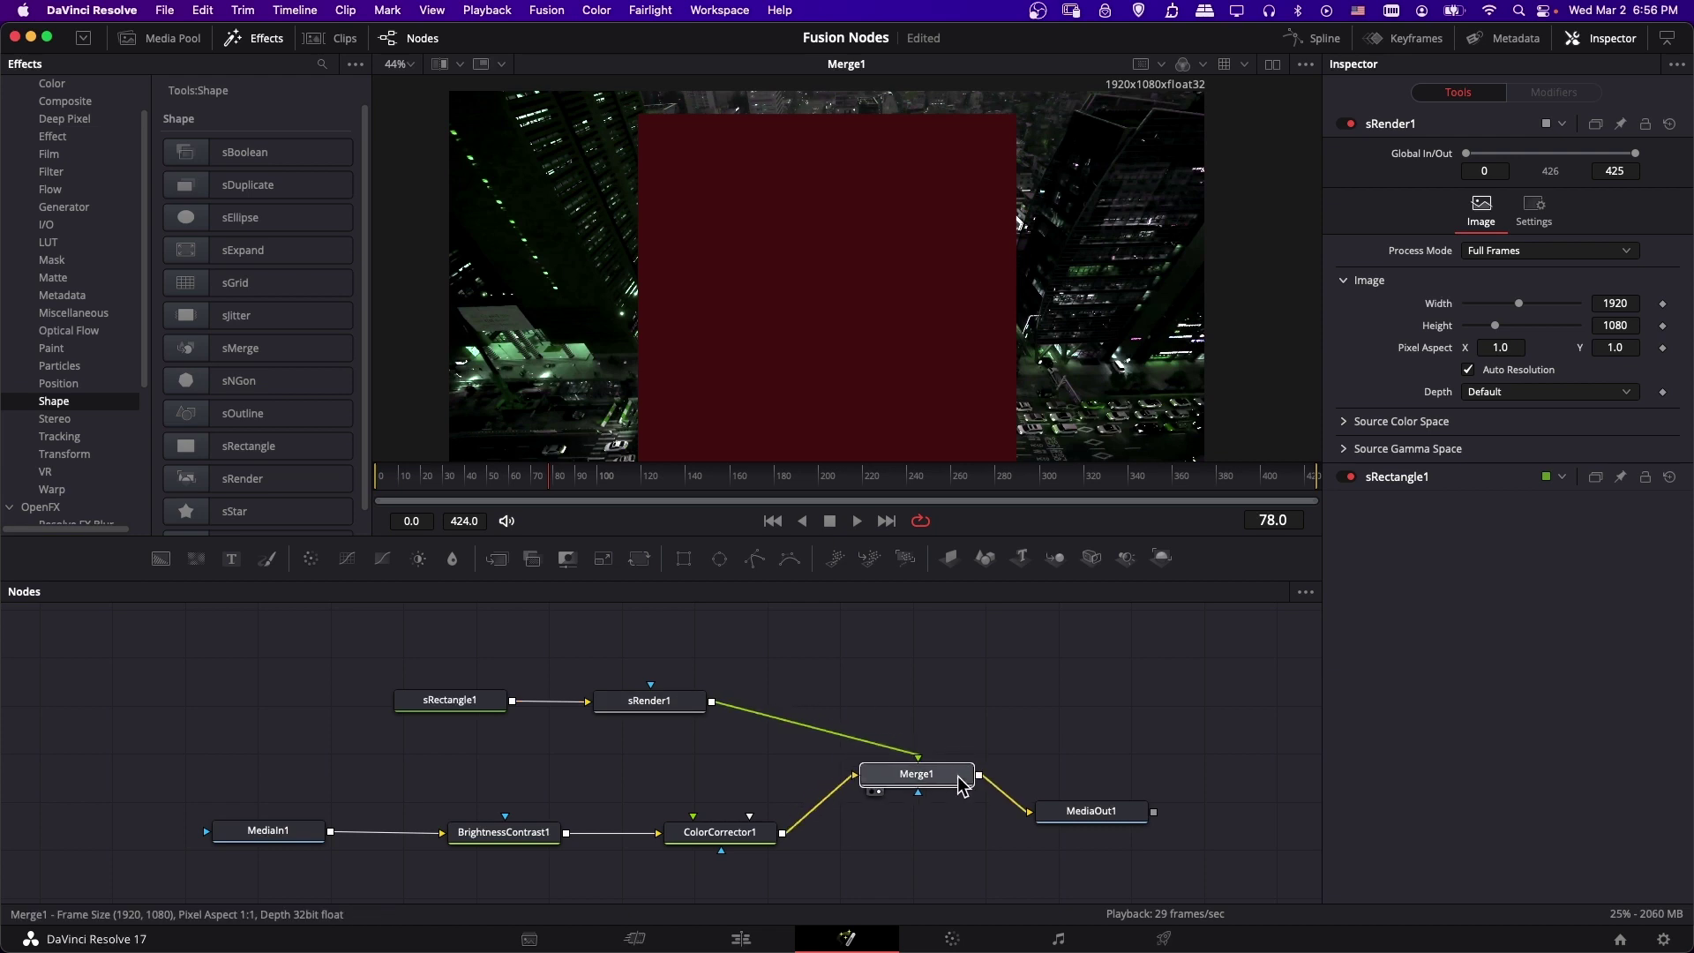
pyautogui.moveTo(946, 766); pyautogui.dragTo(953, 770)
pyautogui.moveTo(1091, 811); pyautogui.dragTo(1112, 769)
pyautogui.hscroll(3, 1017, 732)
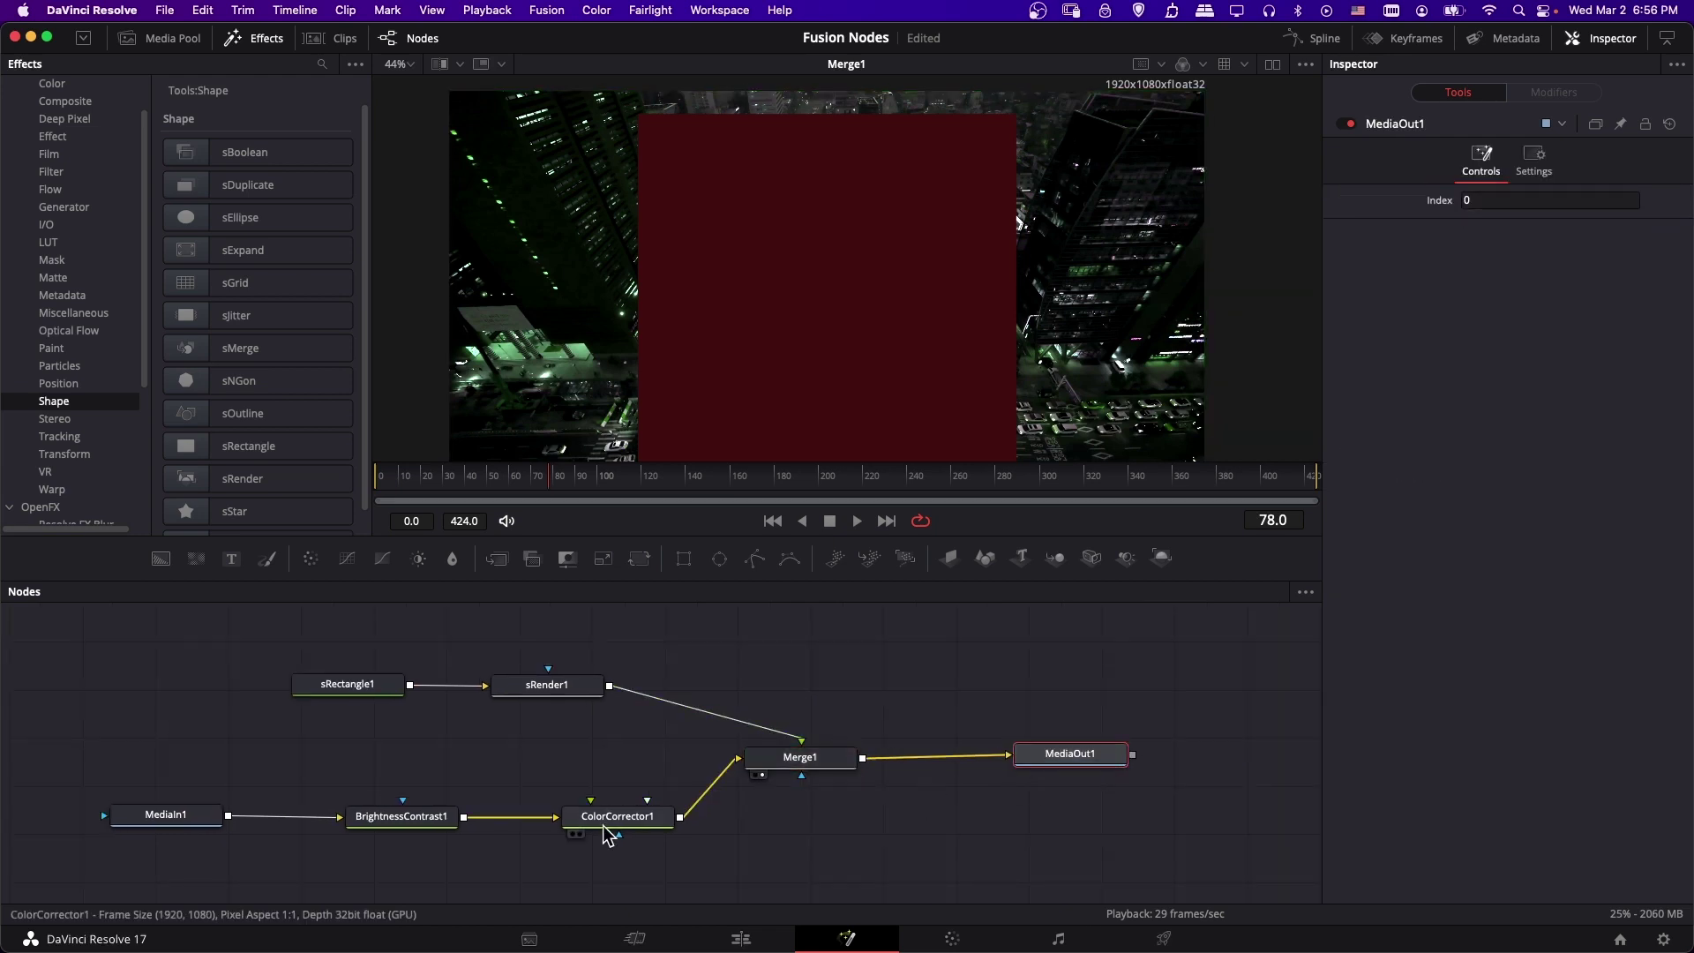
pyautogui.moveTo(603, 822)
pyautogui.mouseDown()
pyautogui.moveTo(610, 845)
pyautogui.moveTo(593, 830)
pyautogui.mouseUp()
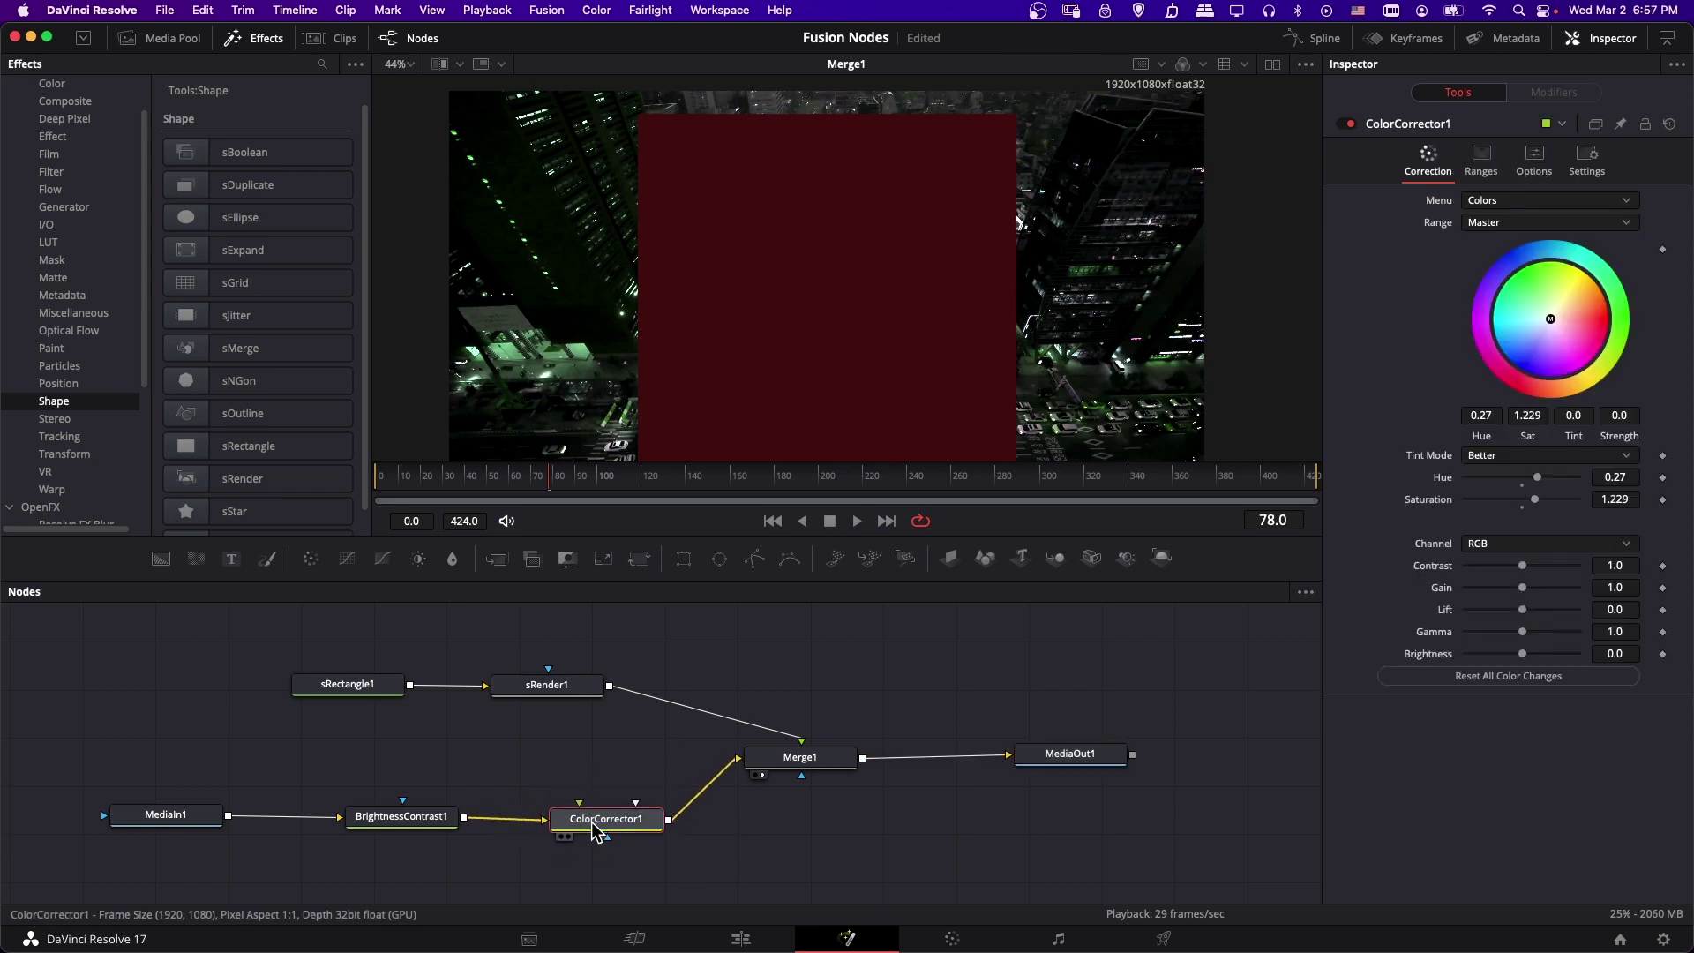
# Step: Unlink ColorCorrector1 and connect BrightnessContrast1 directly to Merge1's background
pyautogui.click(723, 782)
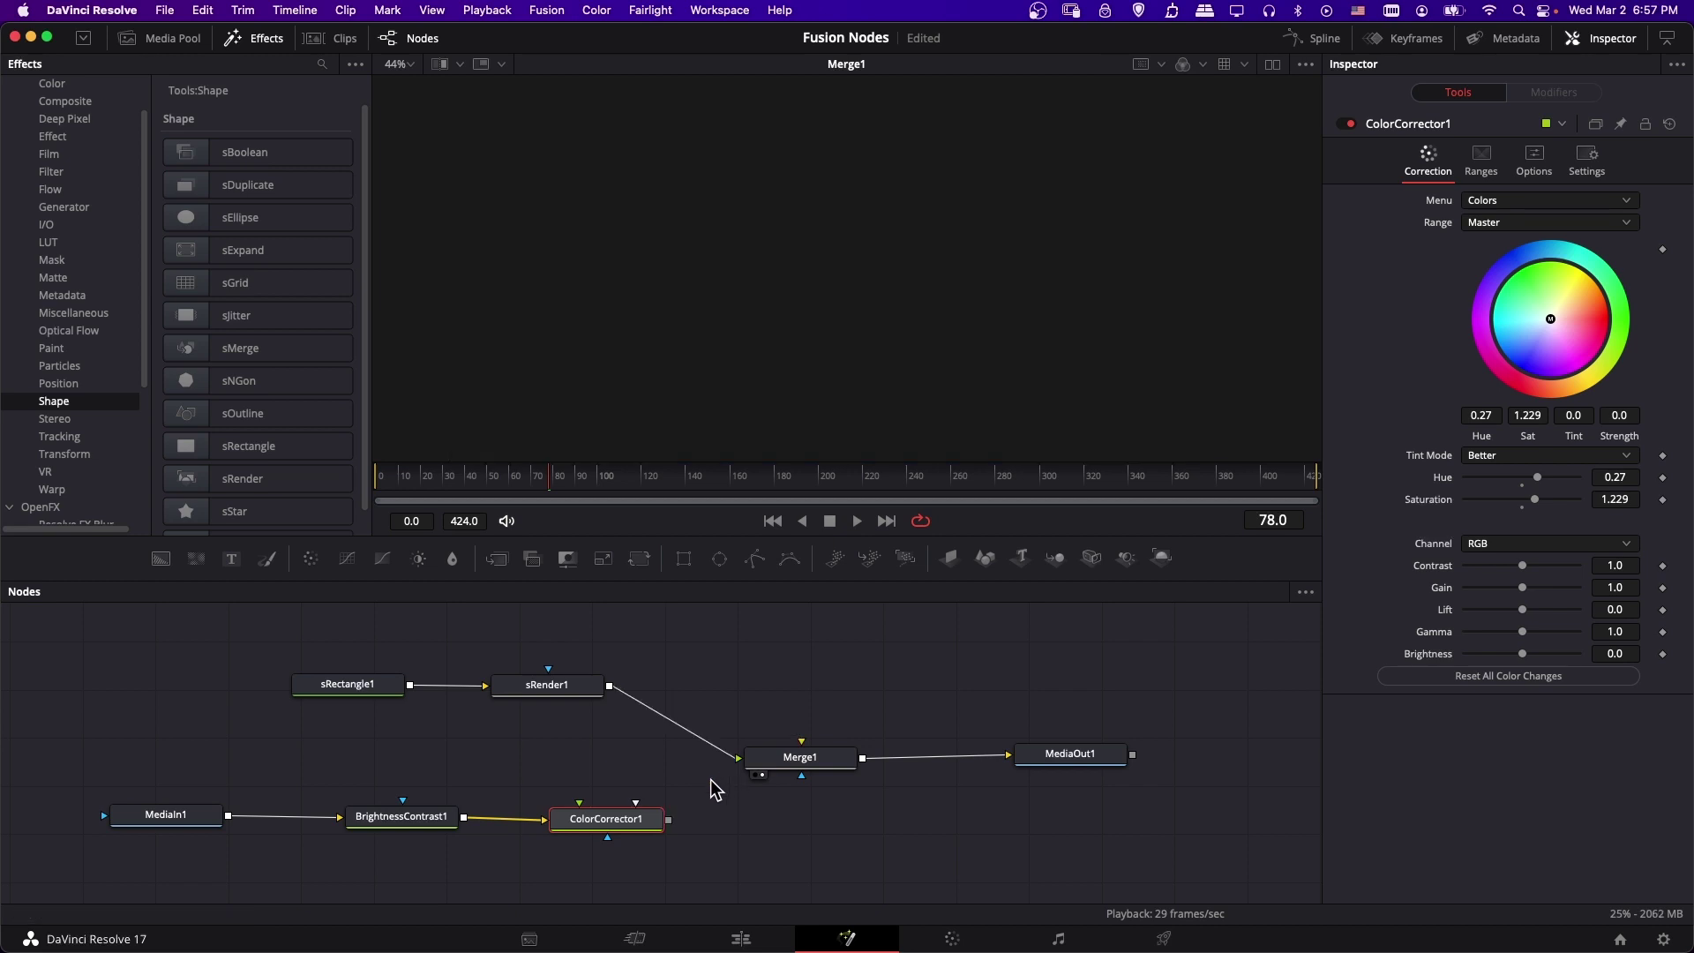
pyautogui.click(526, 830)
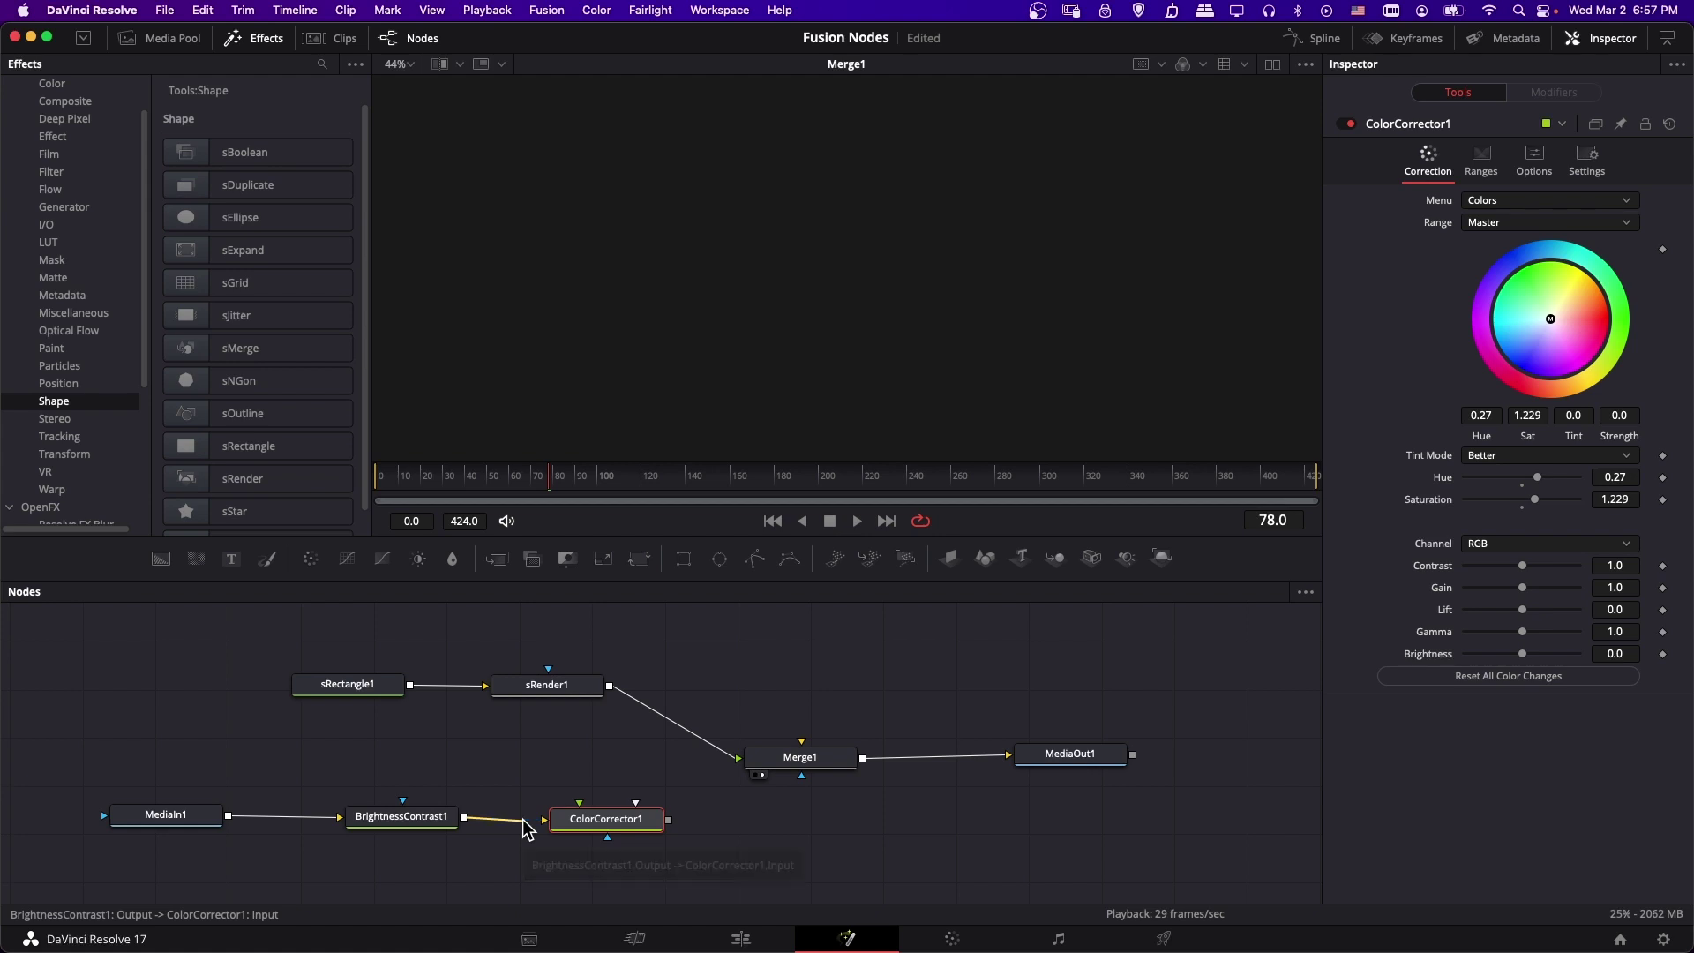
pyautogui.moveTo(589, 827); pyautogui.dragTo(938, 802)
pyautogui.moveTo(780, 766); pyautogui.dragTo(739, 766)
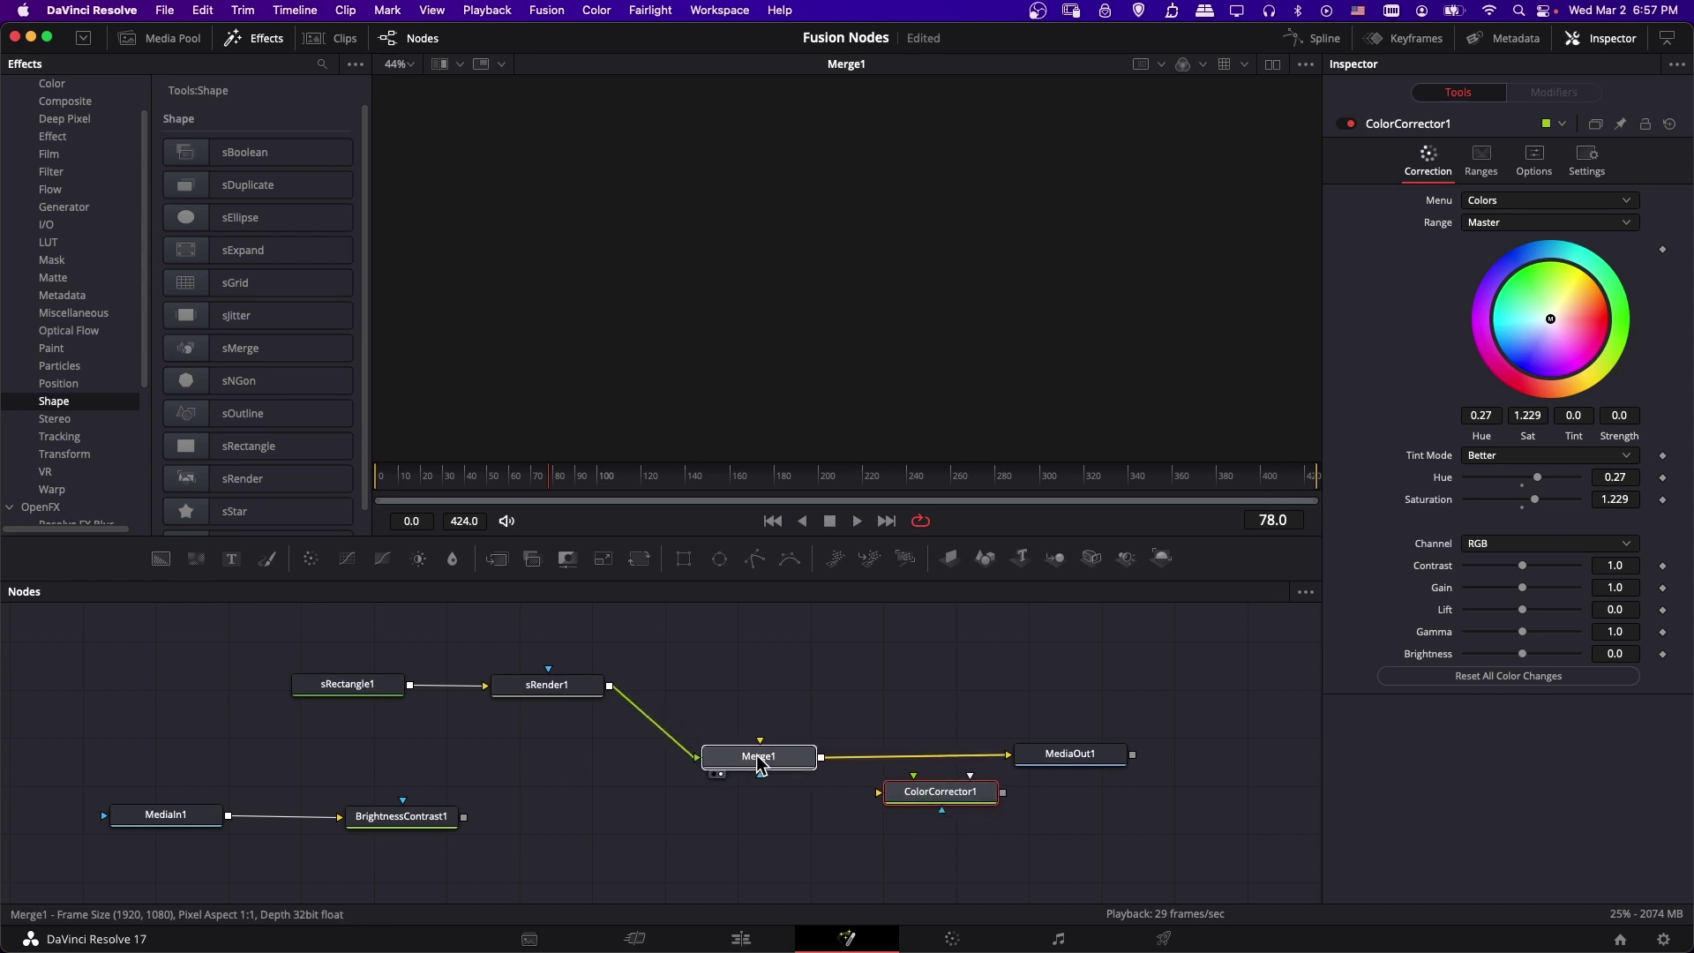
pyautogui.moveTo(465, 829); pyautogui.dragTo(763, 745)
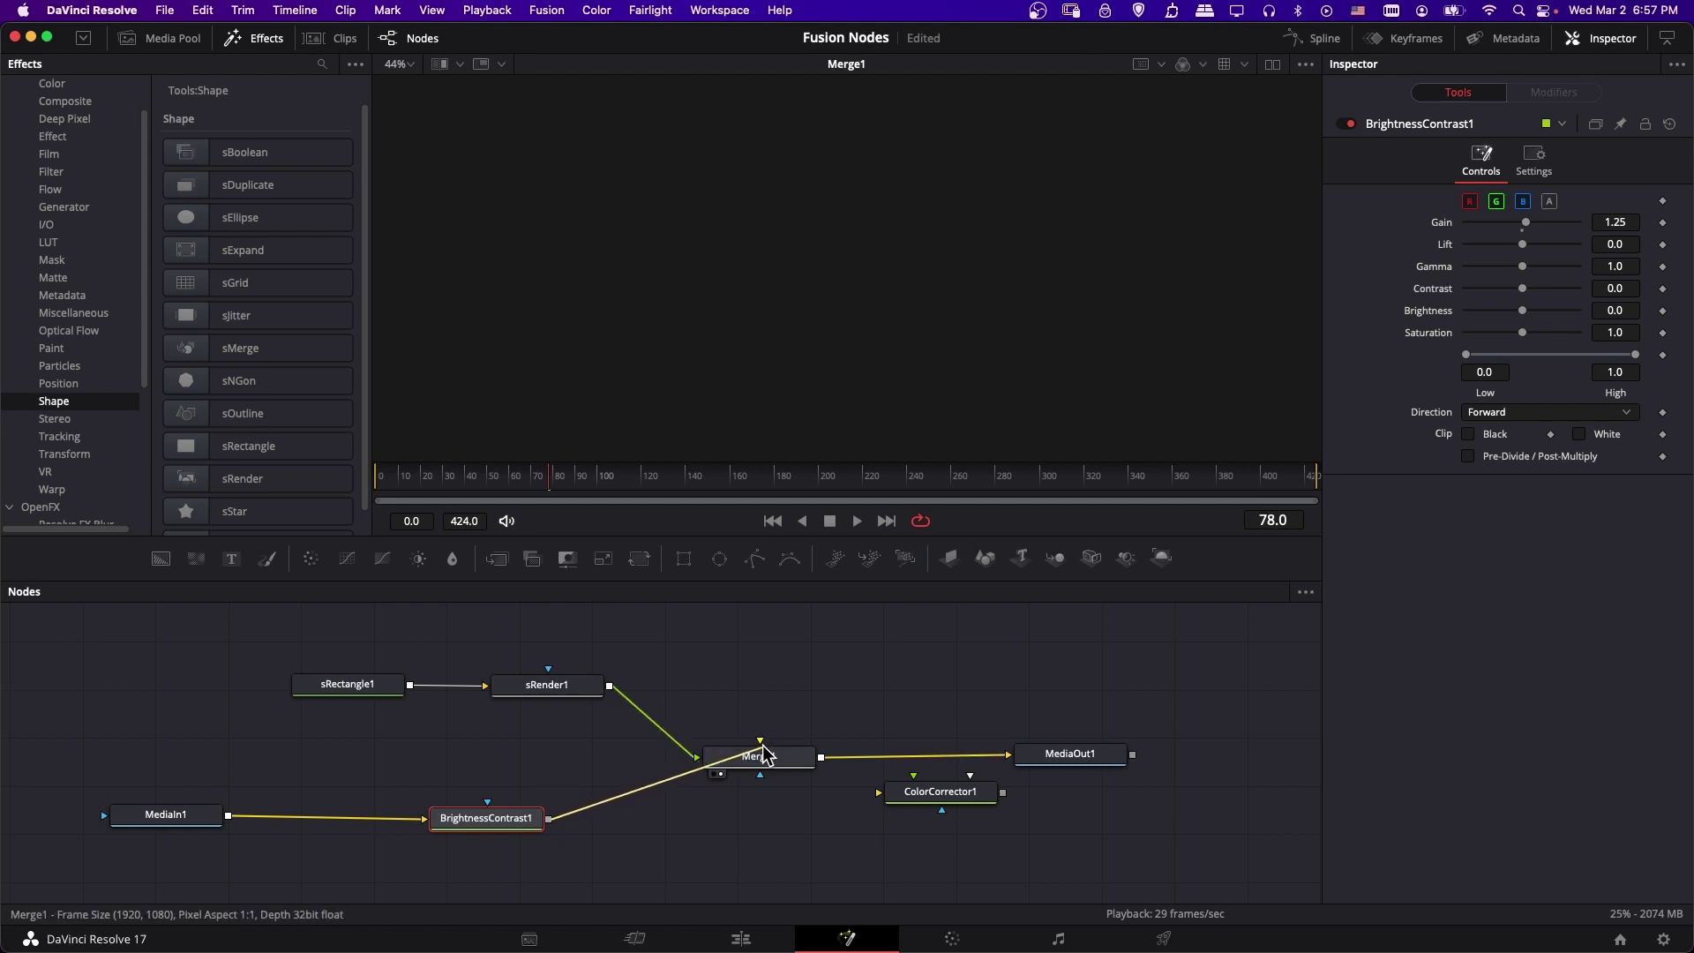
pyautogui.moveTo(763, 748); pyautogui.dragTo(760, 752)
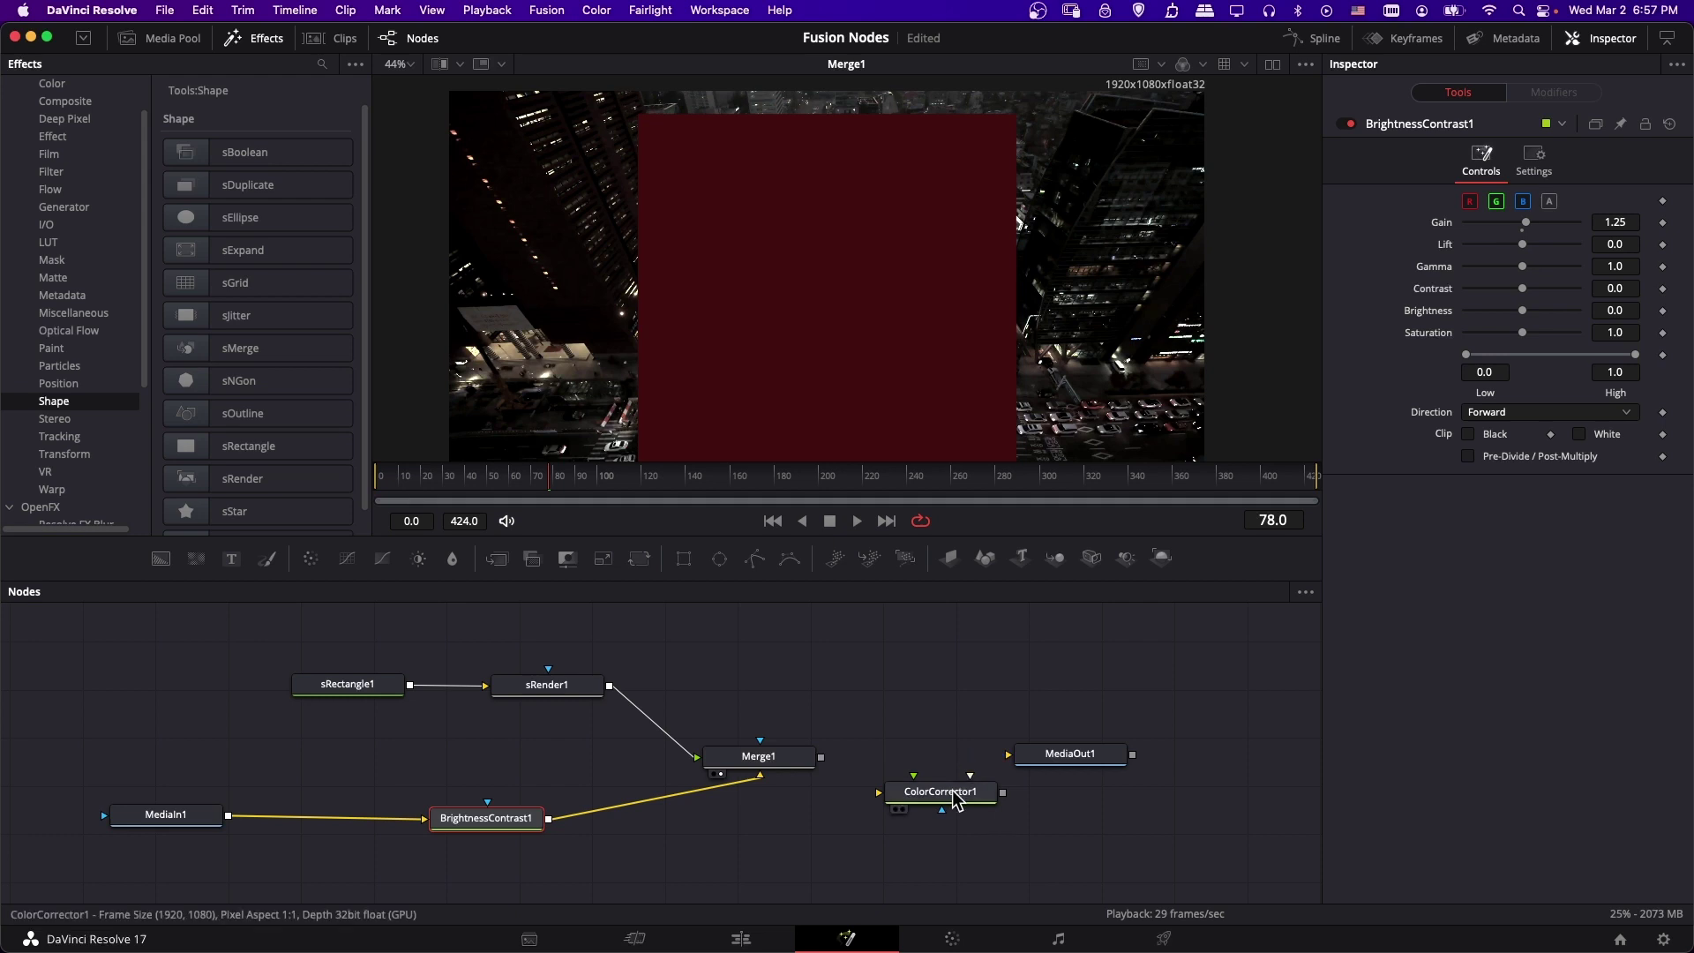
# Step: Insert ColorCorrector1 between Merge1 and MediaOut1
pyautogui.moveTo(960, 792); pyautogui.dragTo(941, 755)
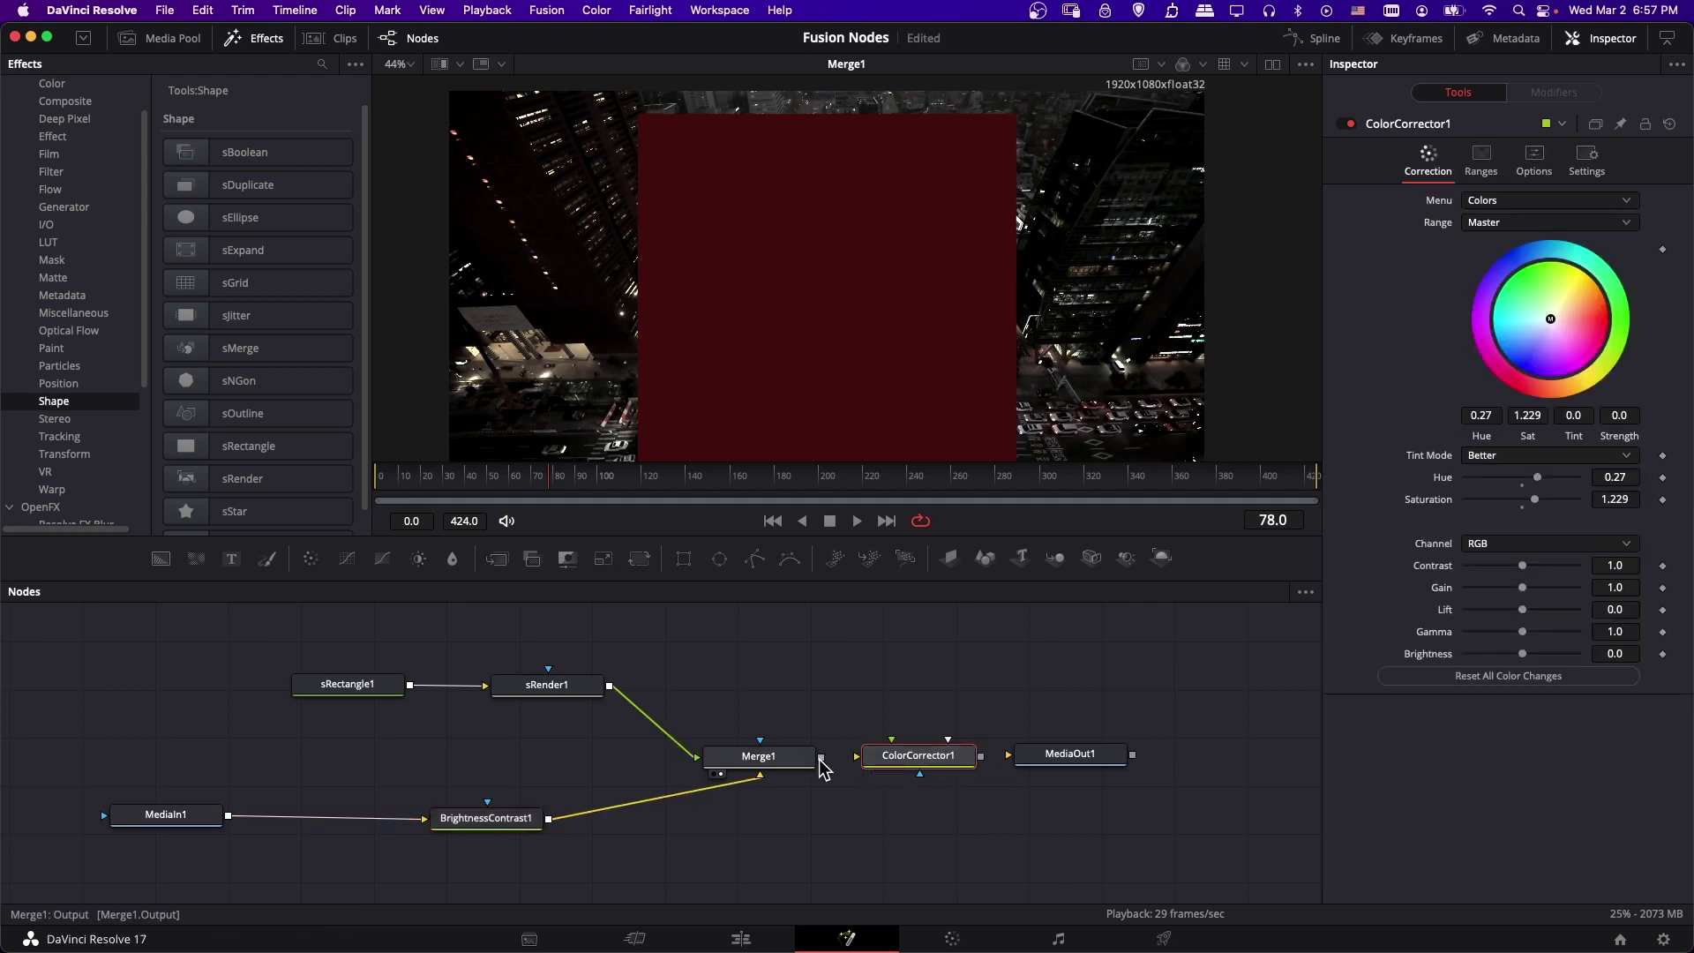
pyautogui.moveTo(819, 757); pyautogui.dragTo(863, 766)
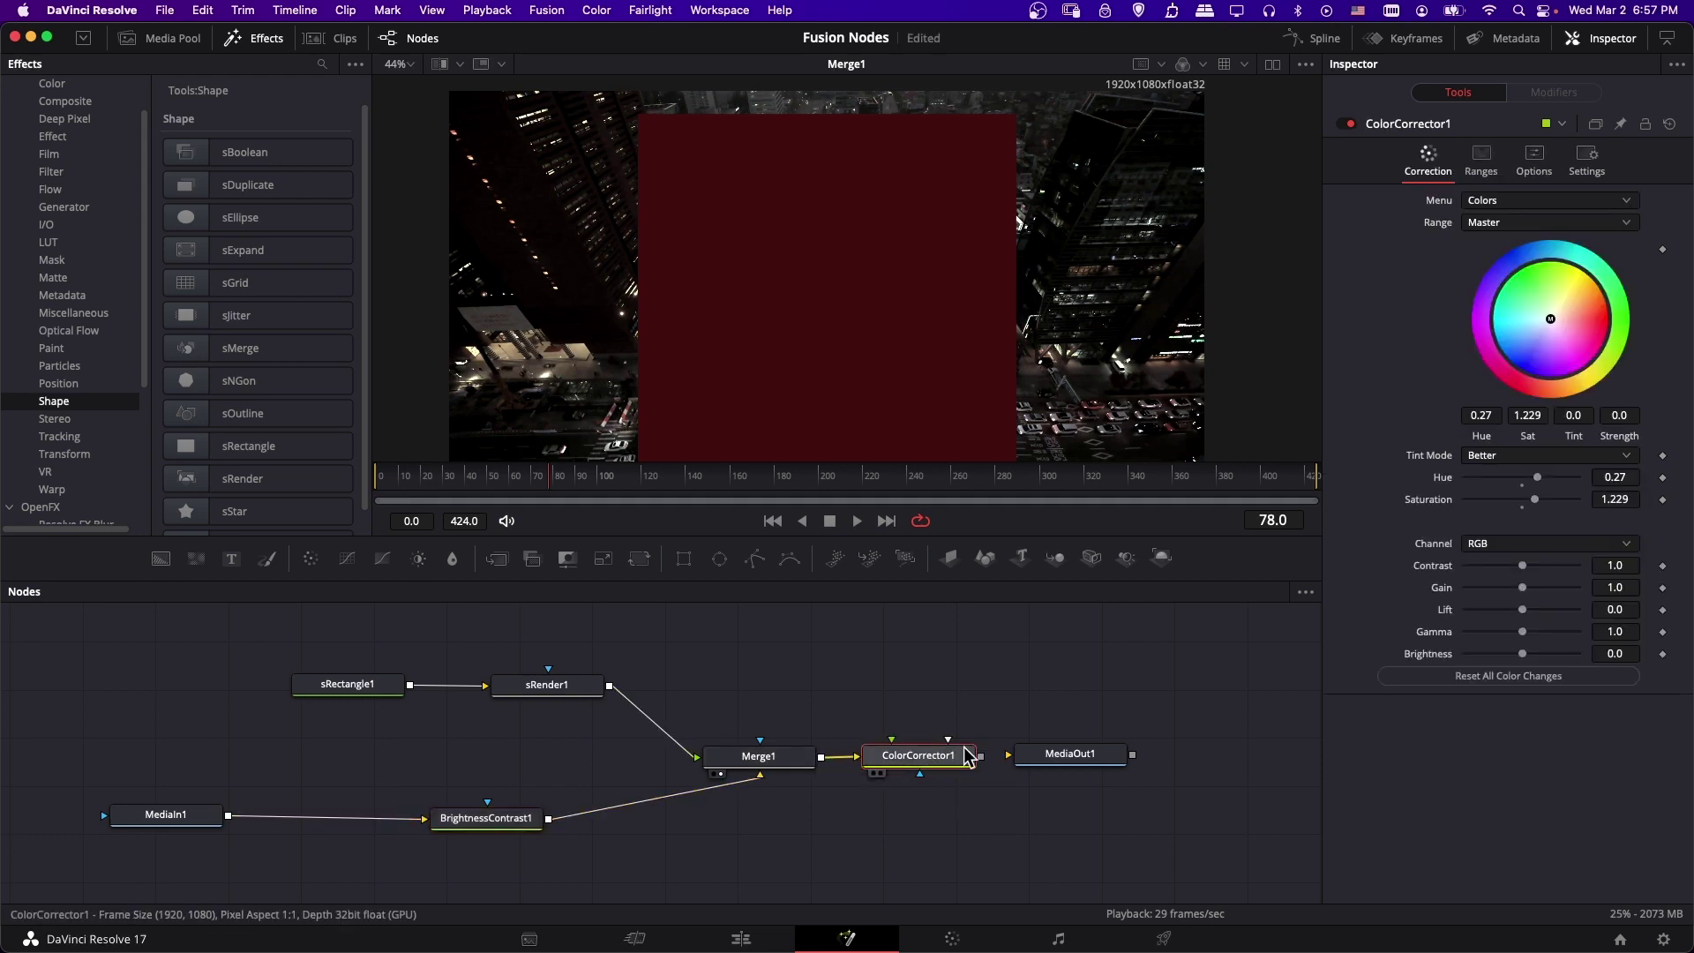
pyautogui.moveTo(981, 758); pyautogui.dragTo(1035, 759)
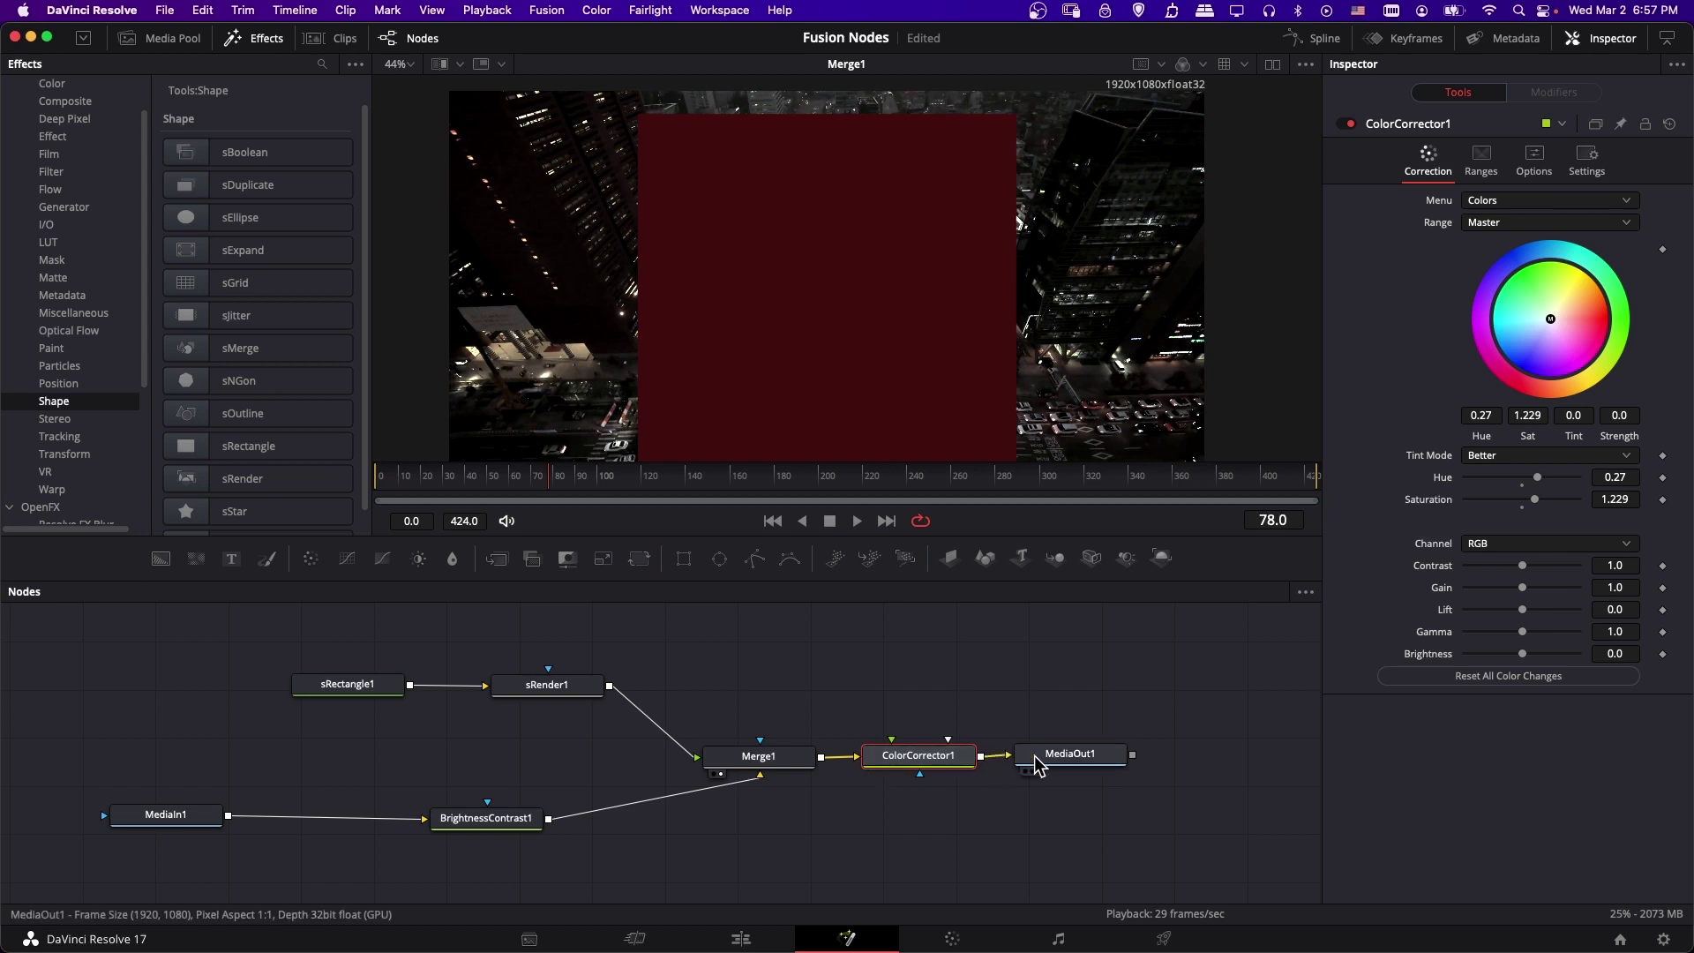
pyautogui.moveTo(924, 769); pyautogui.dragTo(934, 764)
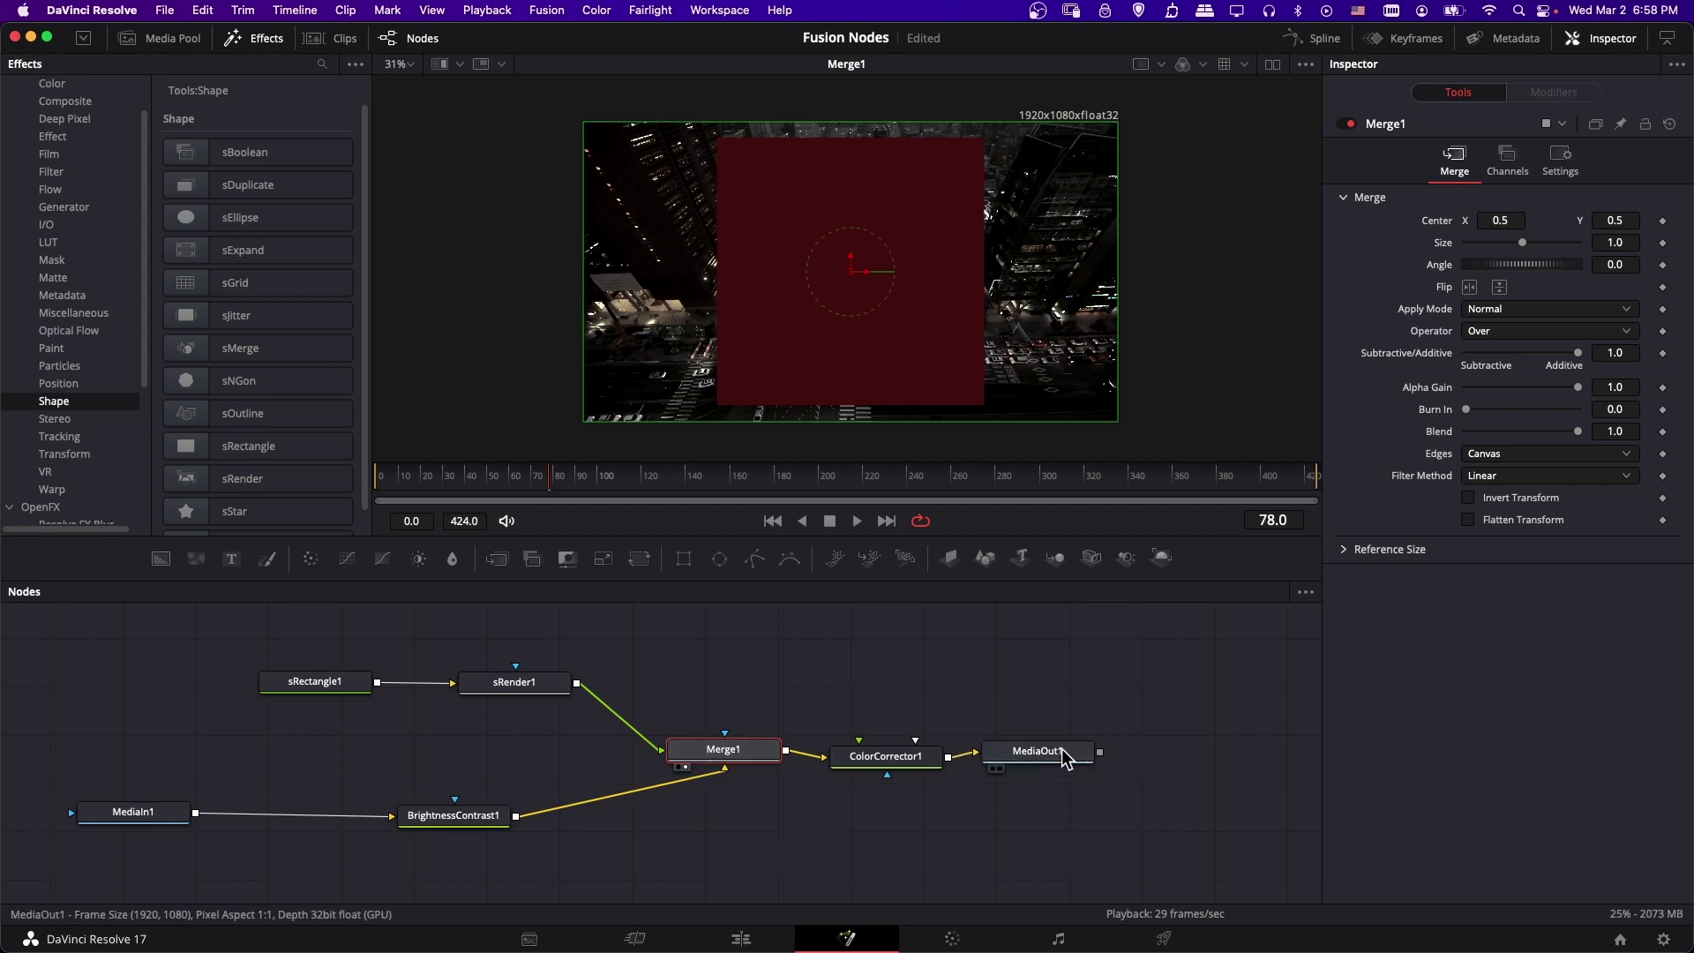
# Step: View MediaOut1's final output and bring up ColorCorrector1's settings
pyautogui.moveTo(1061, 756); pyautogui.dragTo(1070, 760)
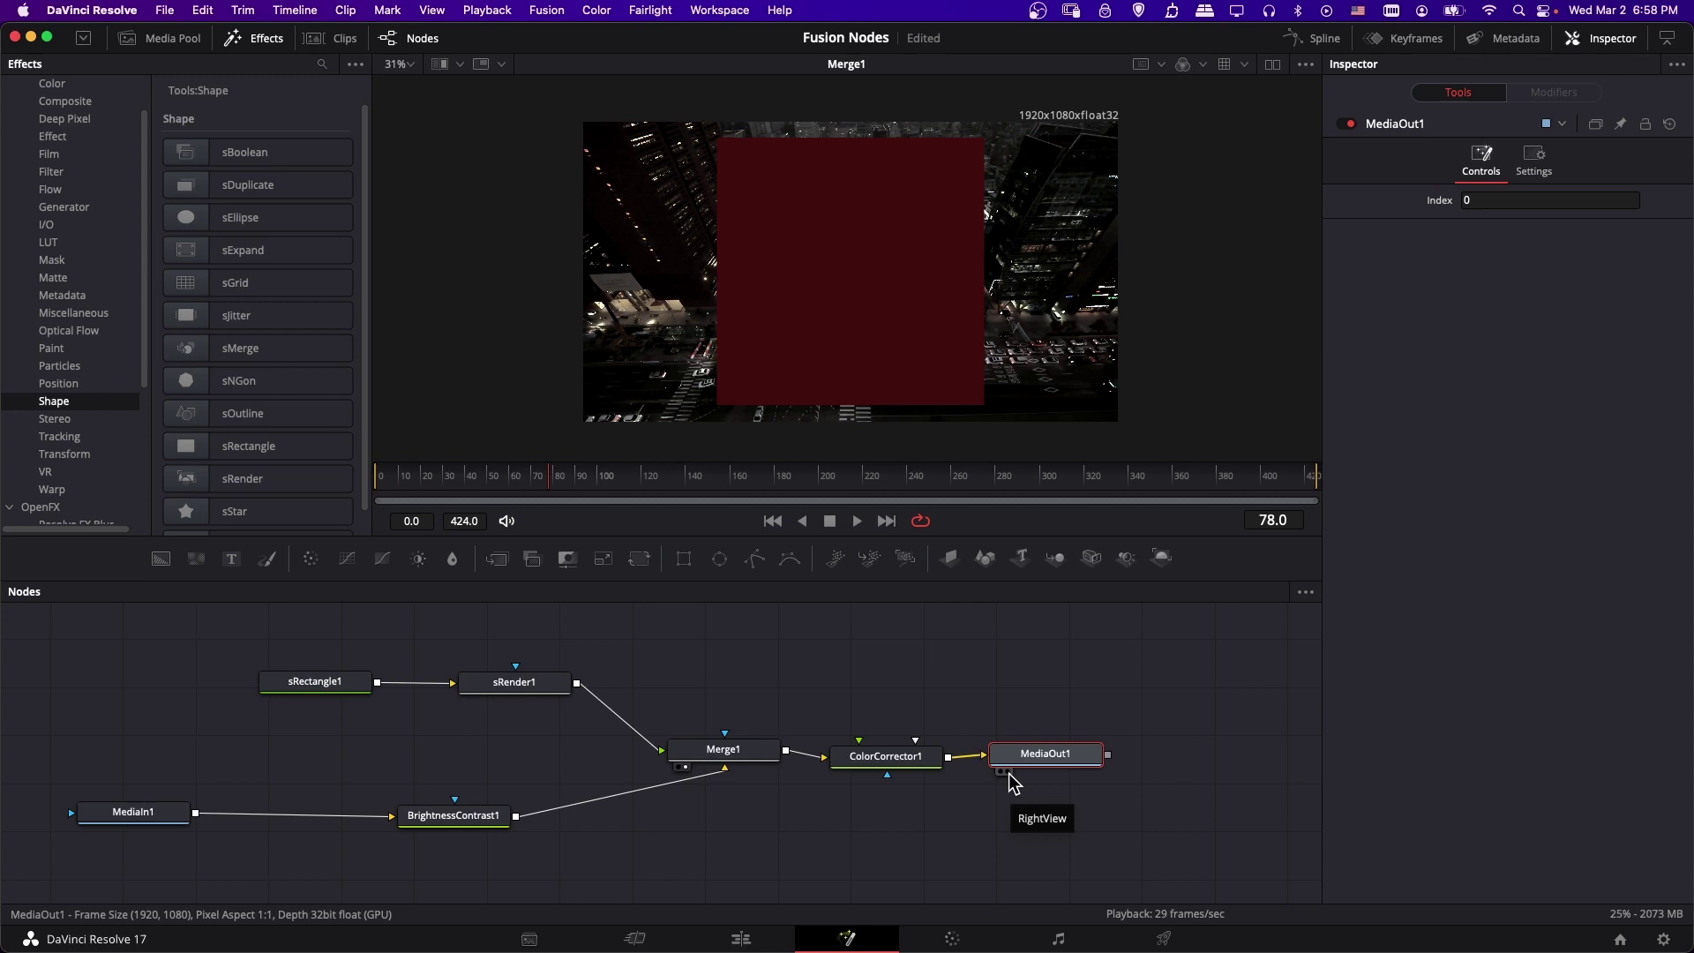
pyautogui.click(1008, 773)
pyautogui.click(883, 755)
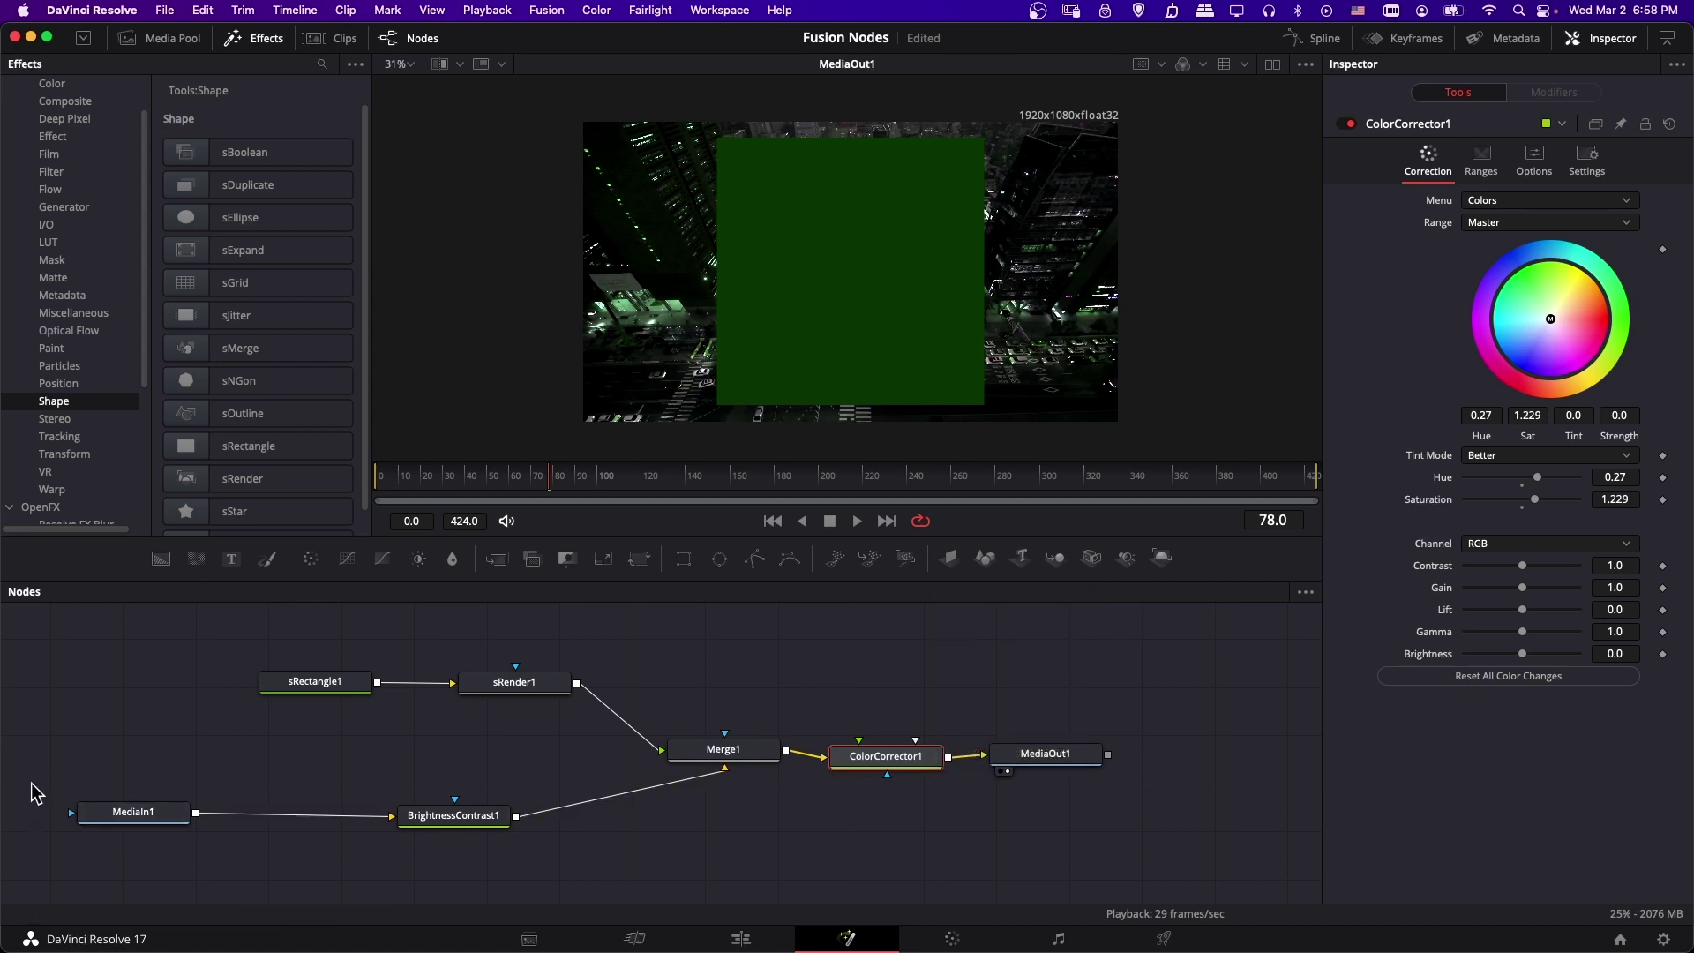
# Step: Select the clip and rectangle node groups and tidy ColorCorrector1 and MediaOut1 positions
pyautogui.moveTo(32, 782); pyautogui.dragTo(559, 871)
pyautogui.moveTo(247, 638); pyautogui.dragTo(571, 715)
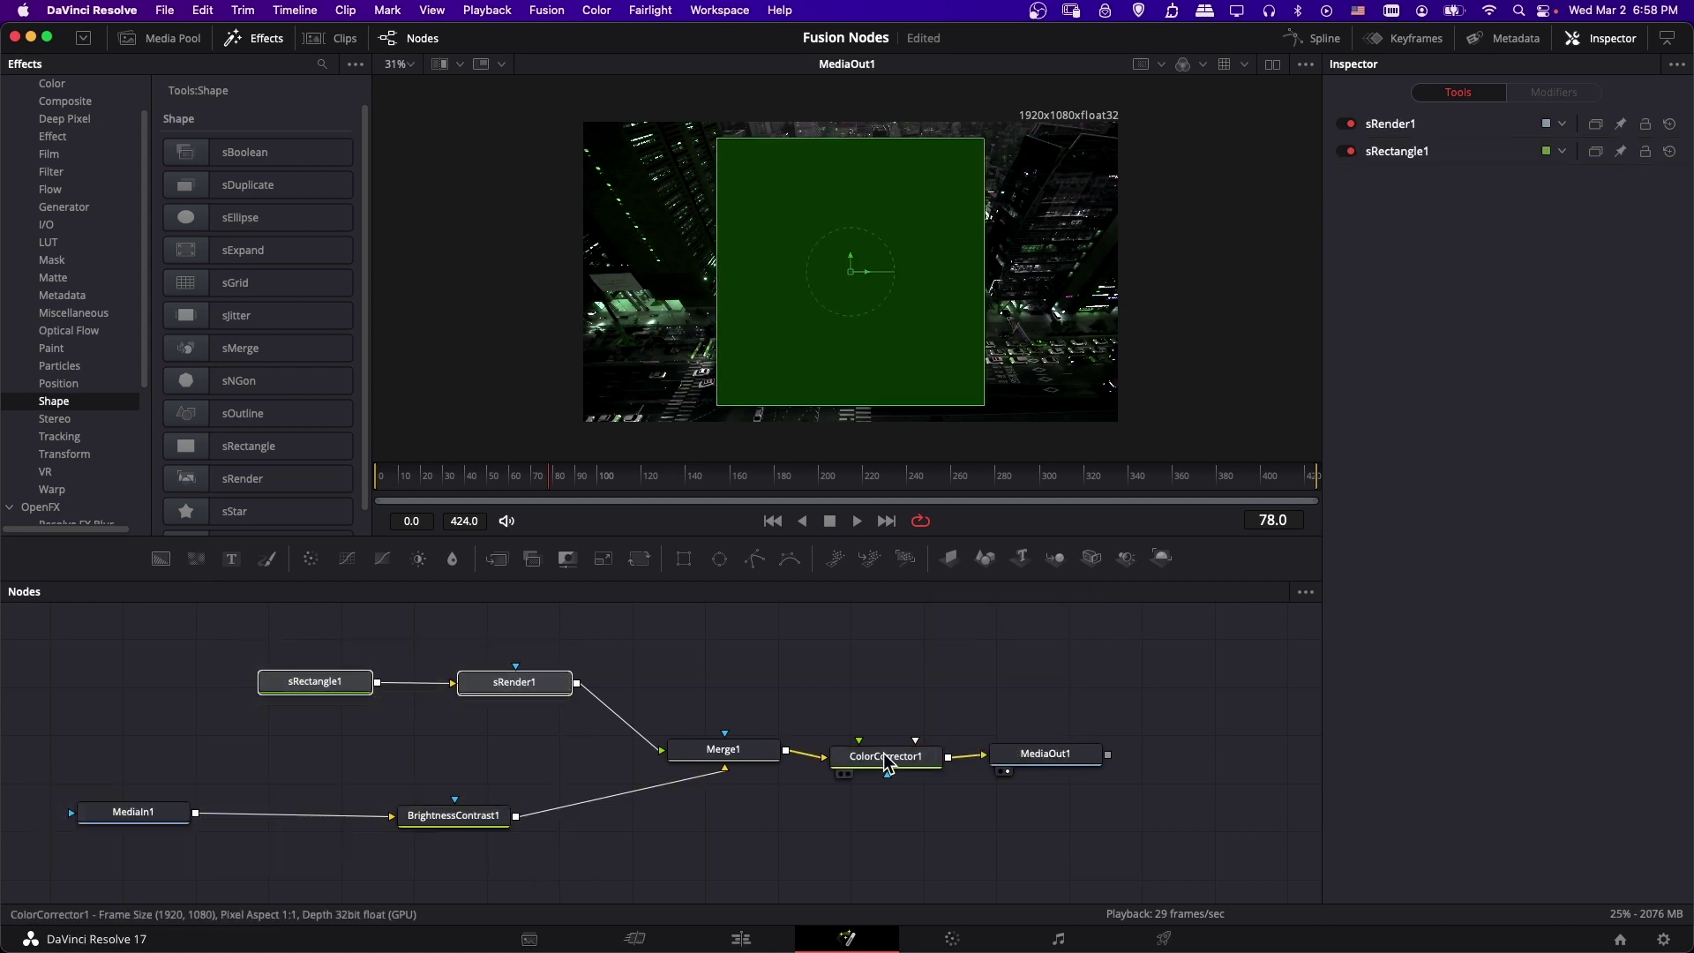
pyautogui.moveTo(885, 761); pyautogui.dragTo(888, 760)
pyautogui.moveTo(1072, 759); pyautogui.dragTo(1103, 759)
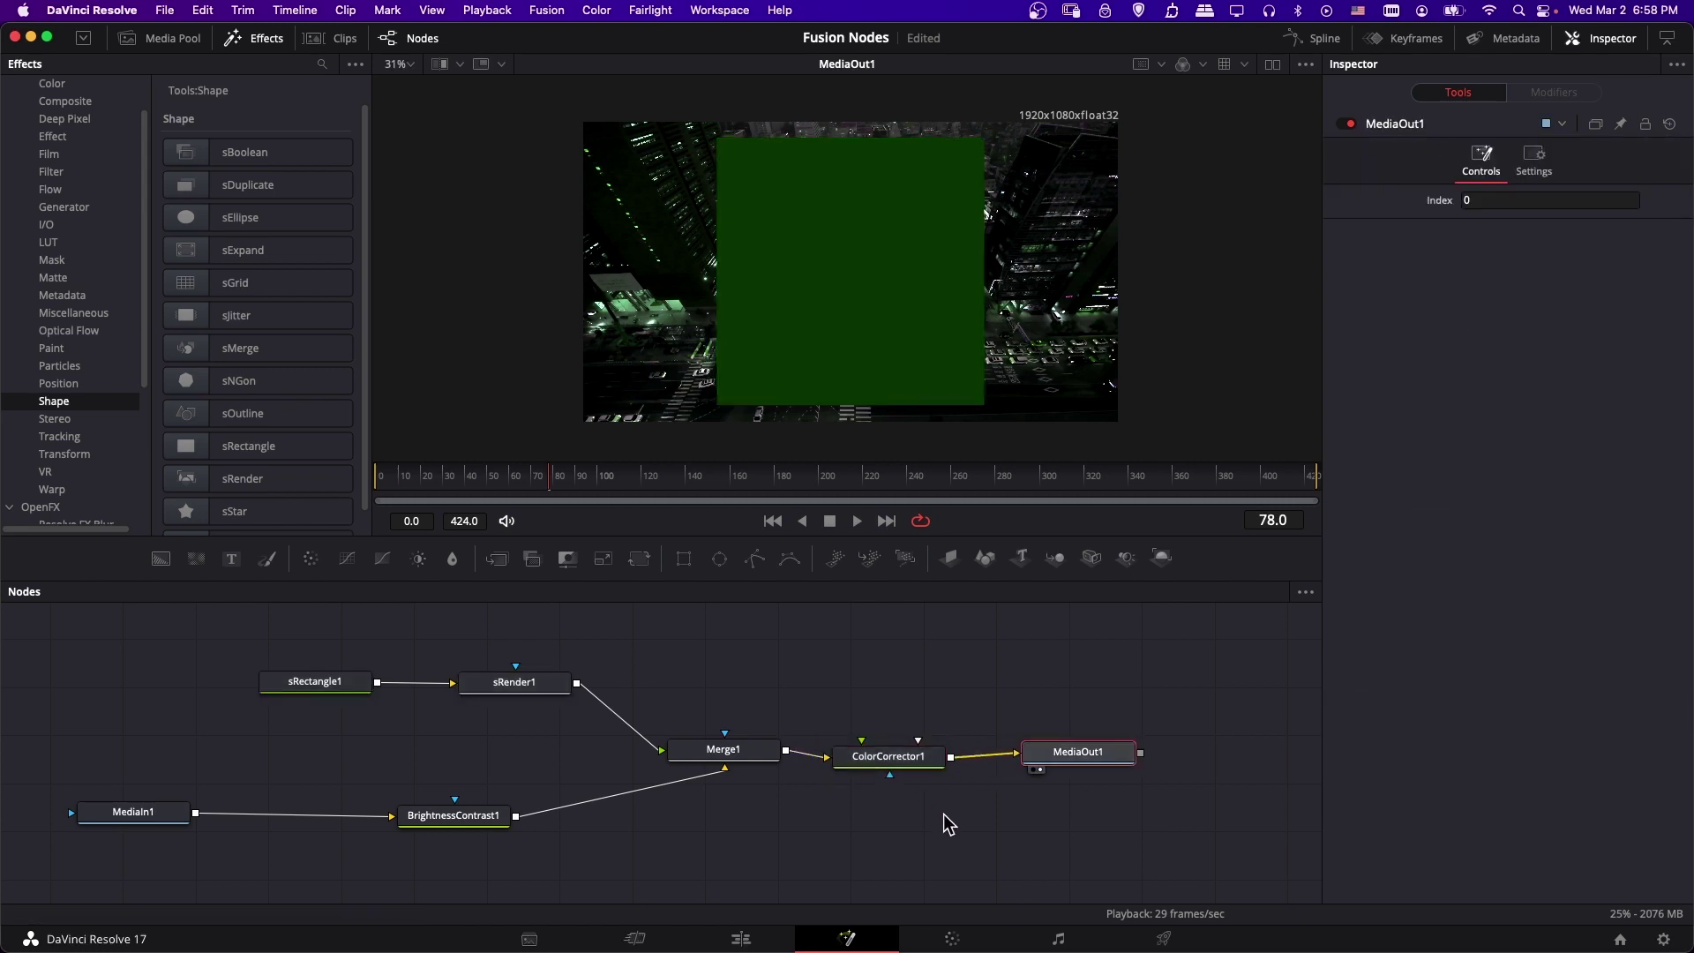
pyautogui.moveTo(887, 759); pyautogui.dragTo(893, 757)
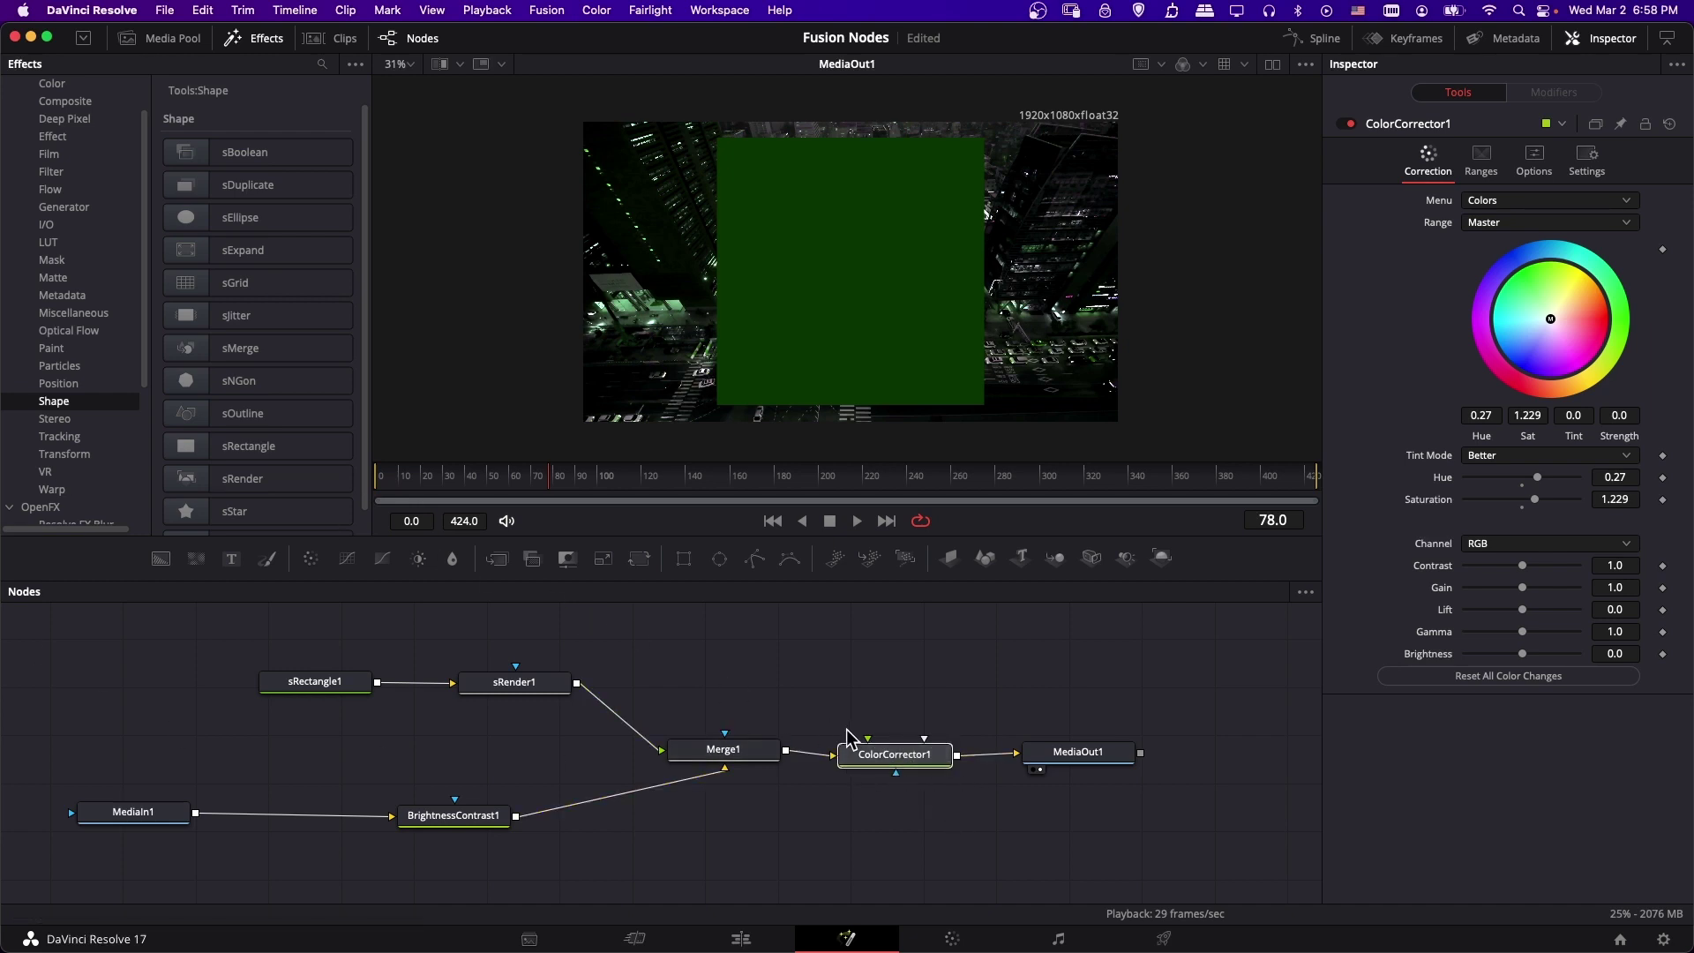
# Step: Move ColorCorrector1 between BrightnessContrast1 and Merge1's background, and link Merge1 to MediaOut1
pyautogui.moveTo(1012, 756); pyautogui.dragTo(662, 751)
pyautogui.moveTo(894, 755); pyautogui.dragTo(529, 829)
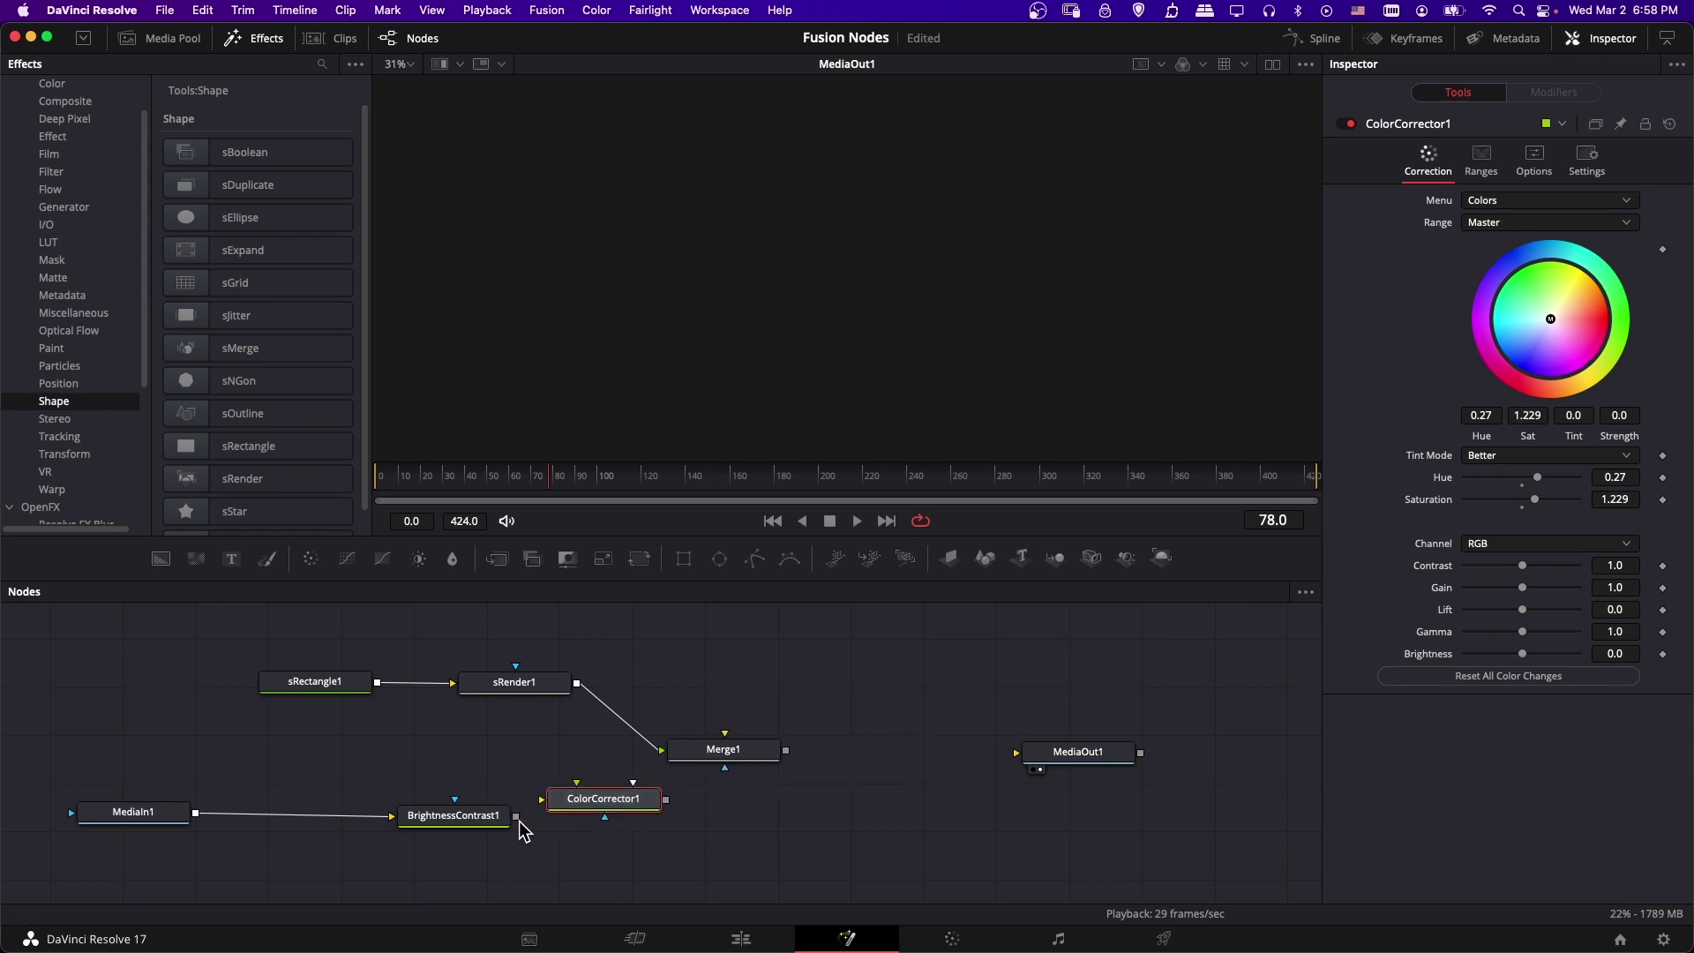
pyautogui.moveTo(786, 750); pyautogui.dragTo(1017, 752)
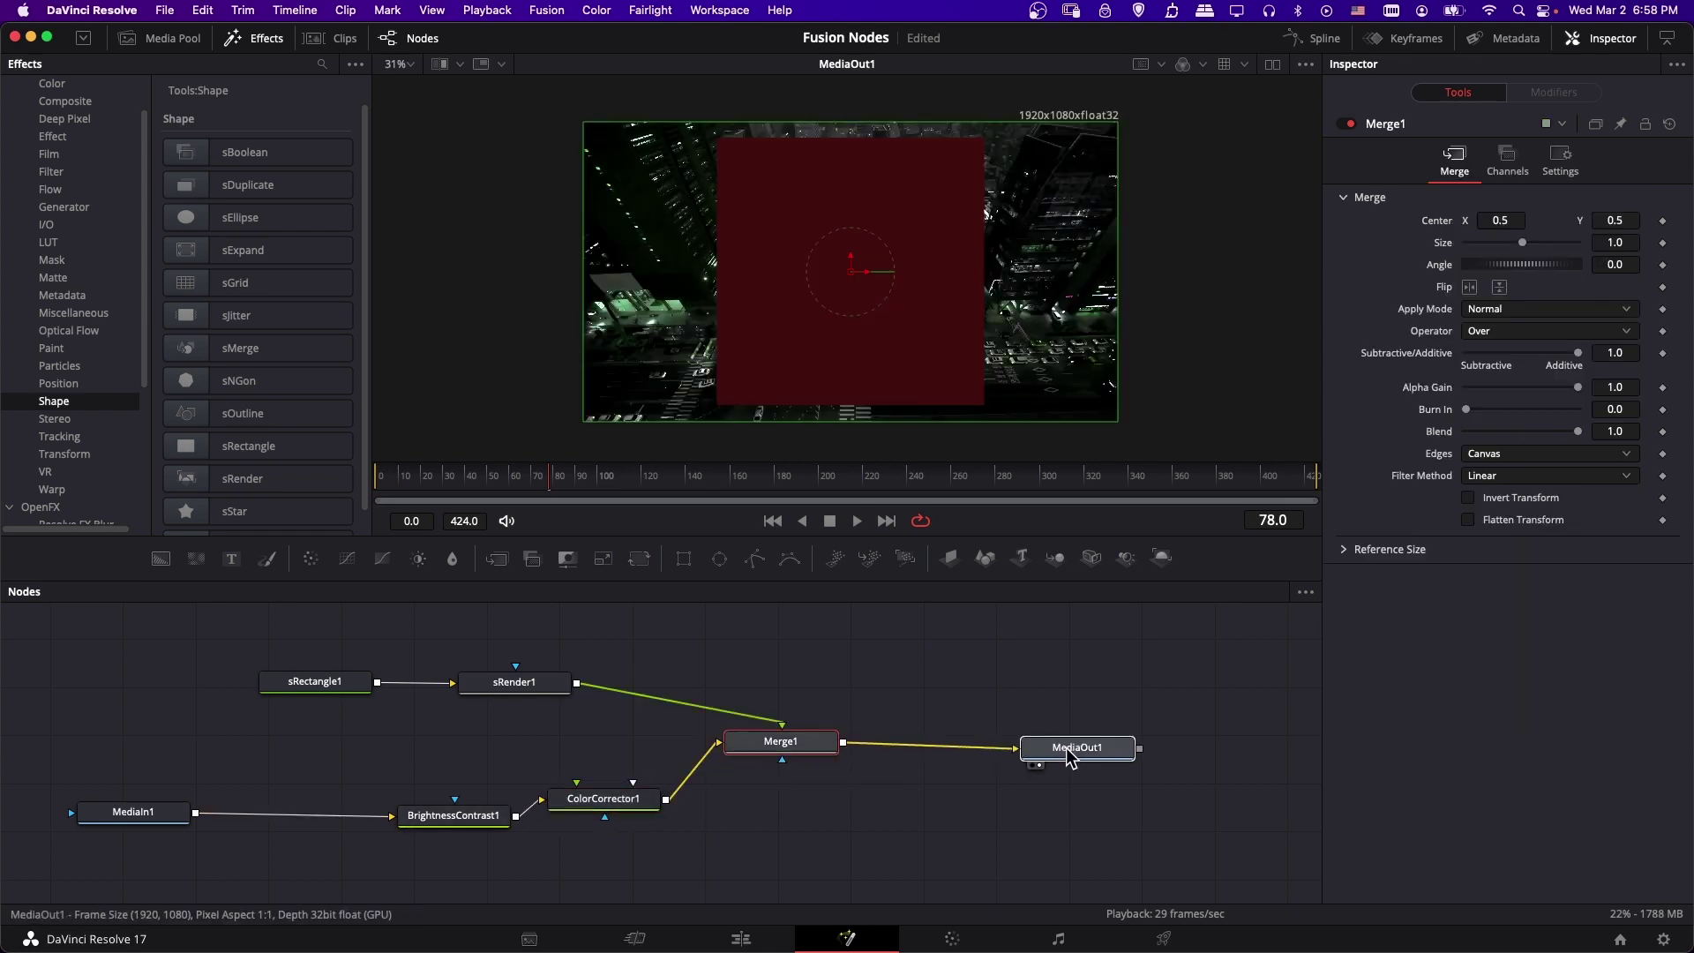
pyautogui.moveTo(799, 746); pyautogui.dragTo(808, 743)
pyautogui.moveTo(603, 799); pyautogui.dragTo(49, 874)
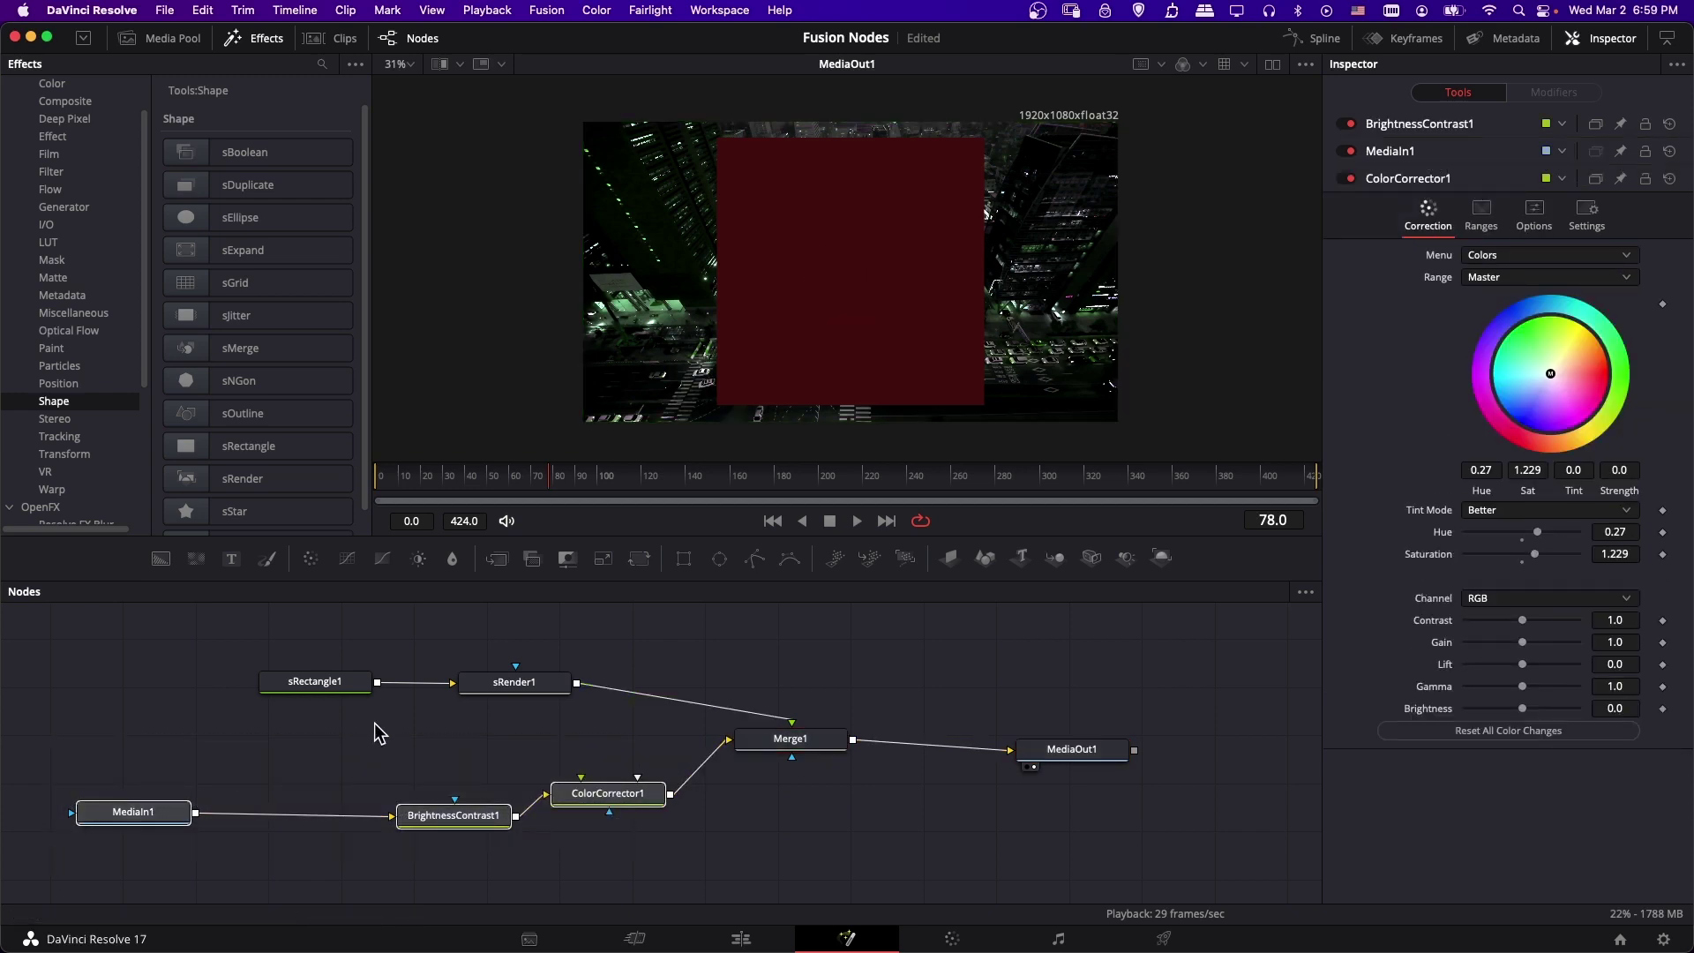
pyautogui.moveTo(309, 644); pyautogui.dragTo(576, 706)
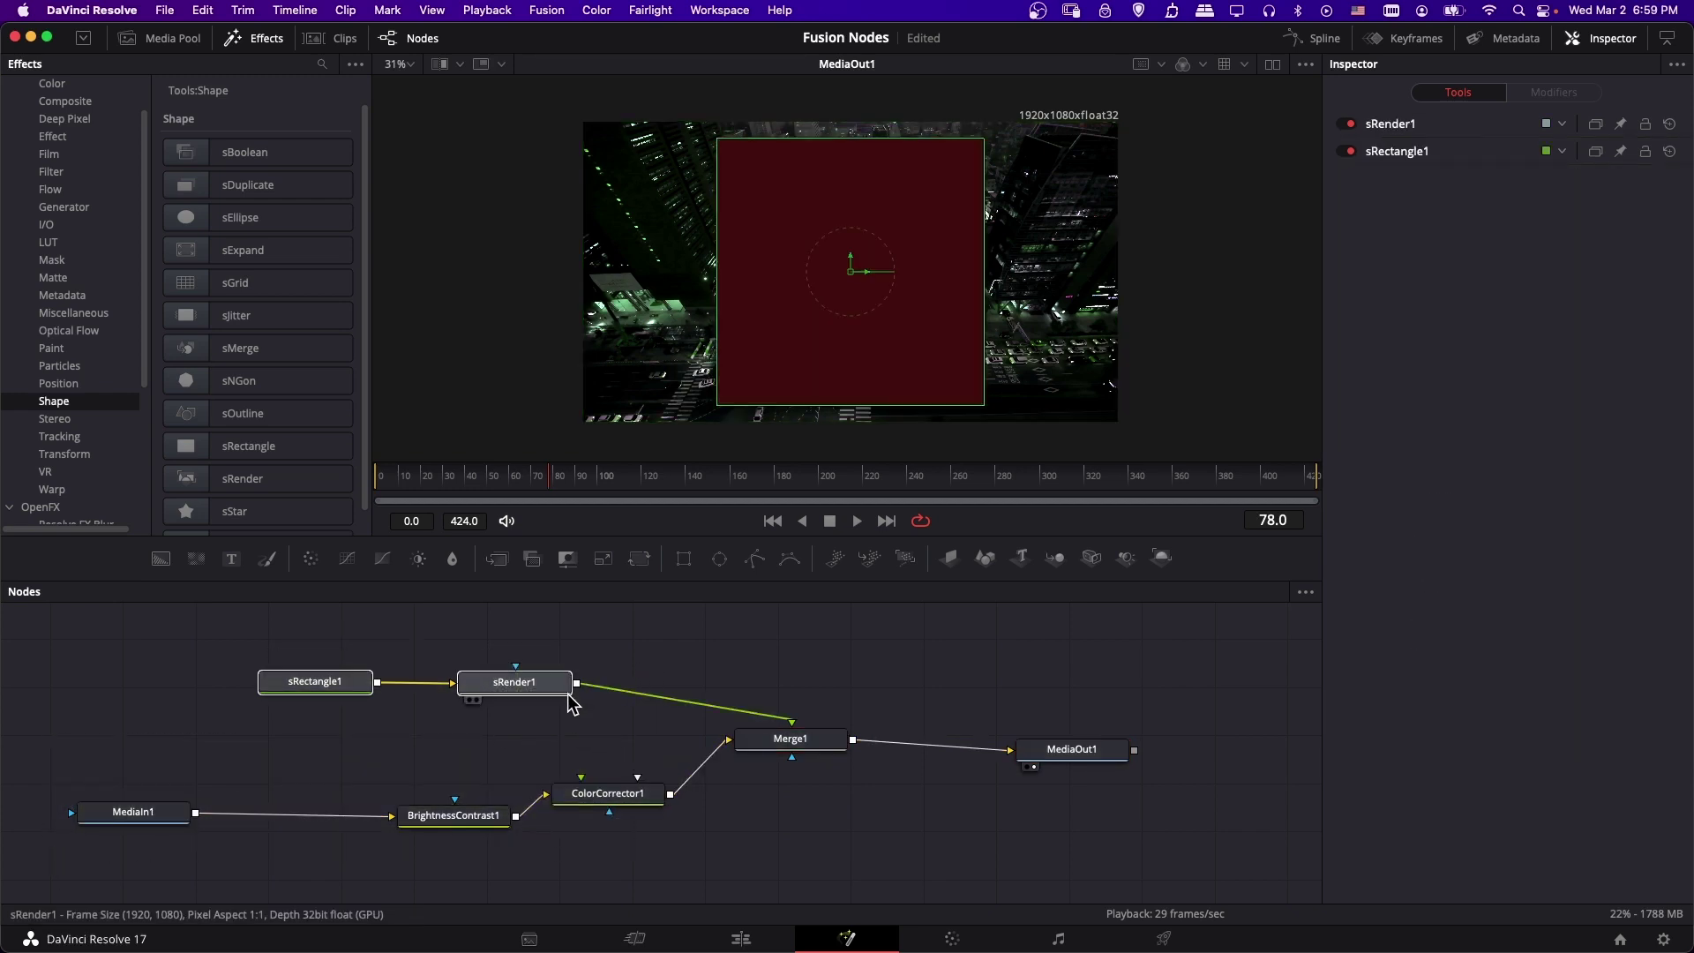
# Step: Set sRectangle1's fill colour to green (0.243137, 0.301960, 0.172549)
pyautogui.click(329, 685)
pyautogui.click(328, 684)
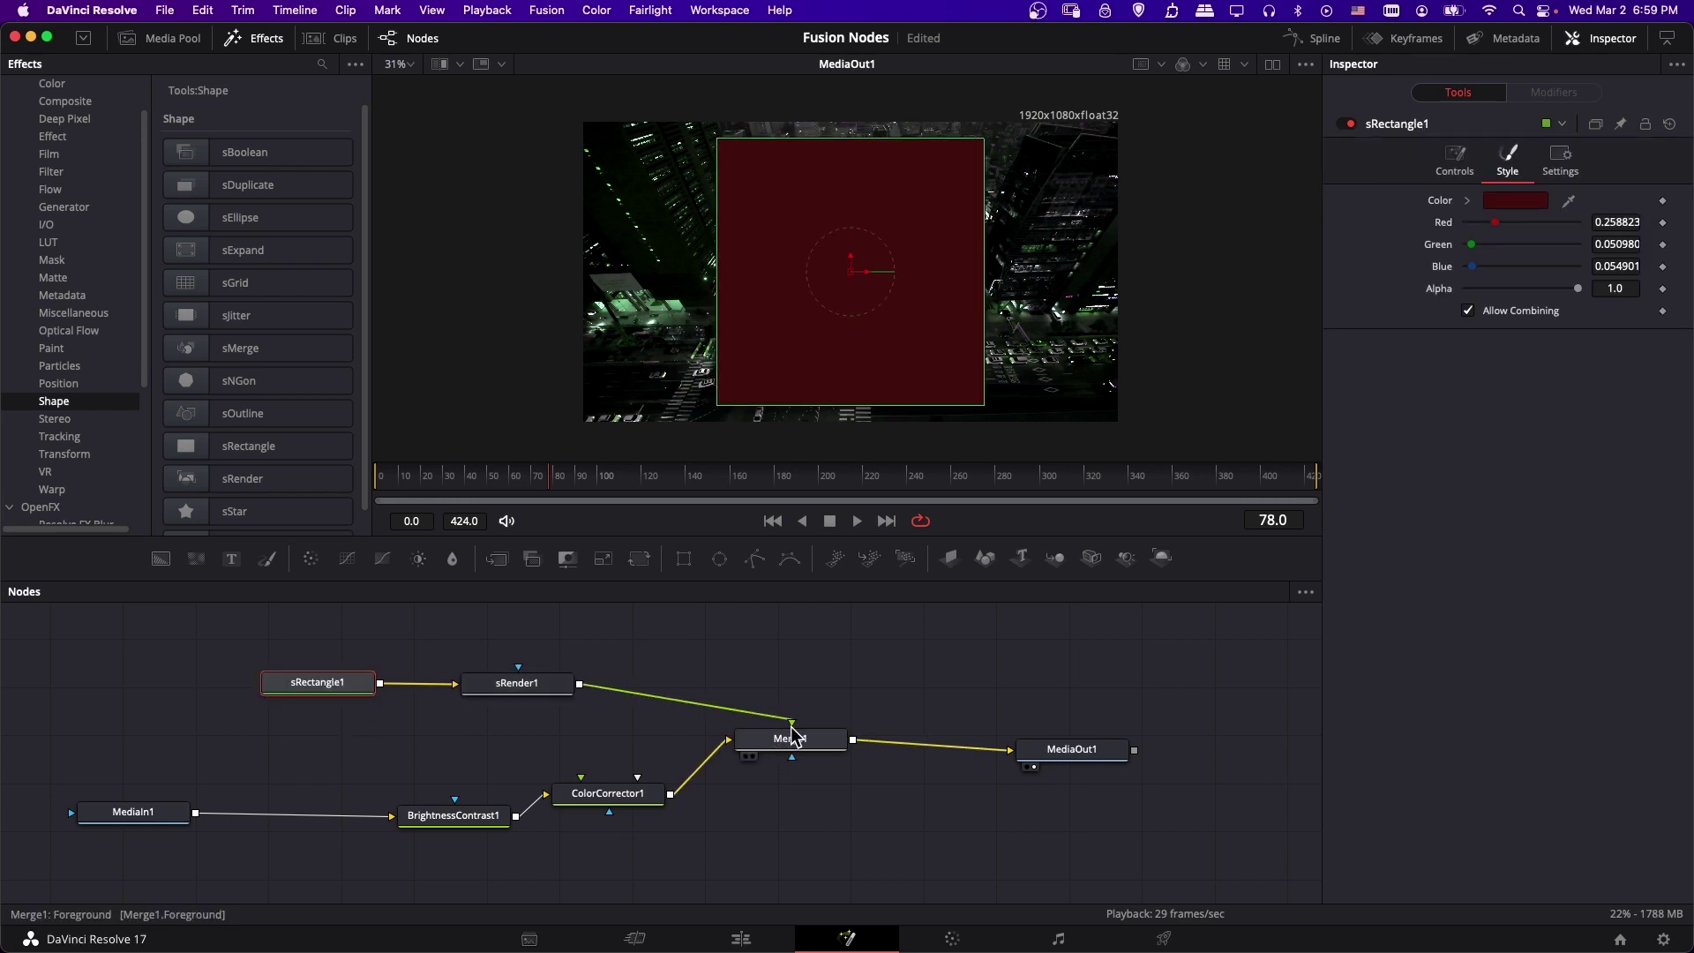
pyautogui.click(1510, 201)
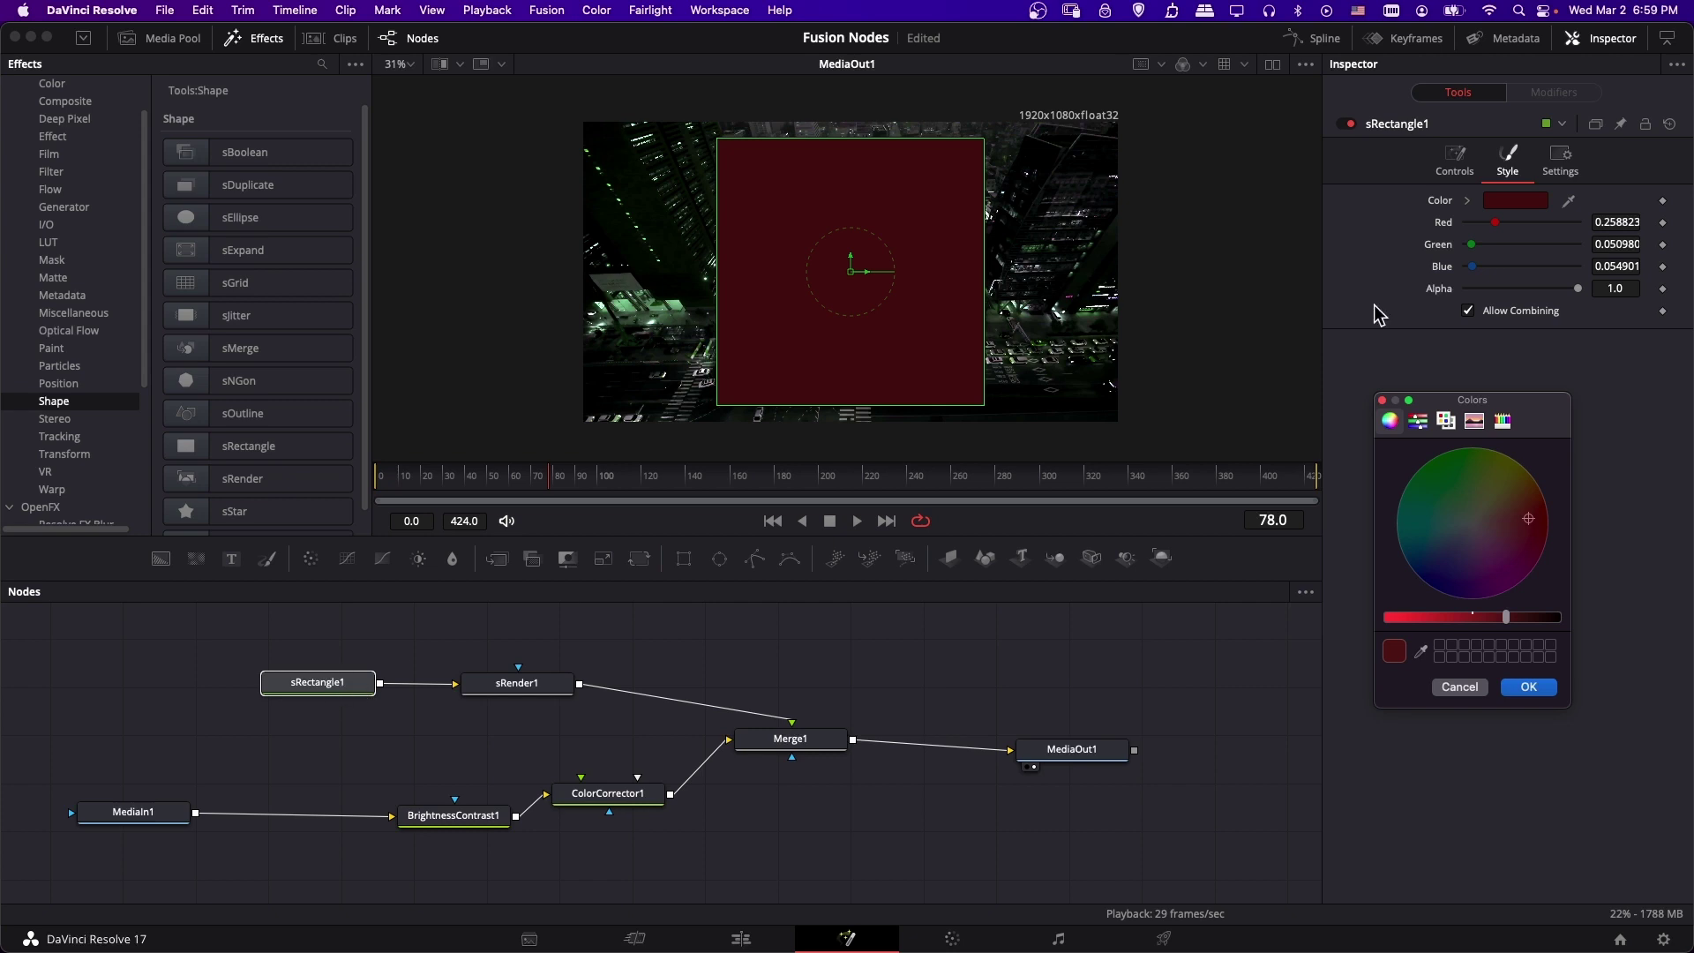
pyautogui.click(1478, 503)
pyautogui.click(1533, 687)
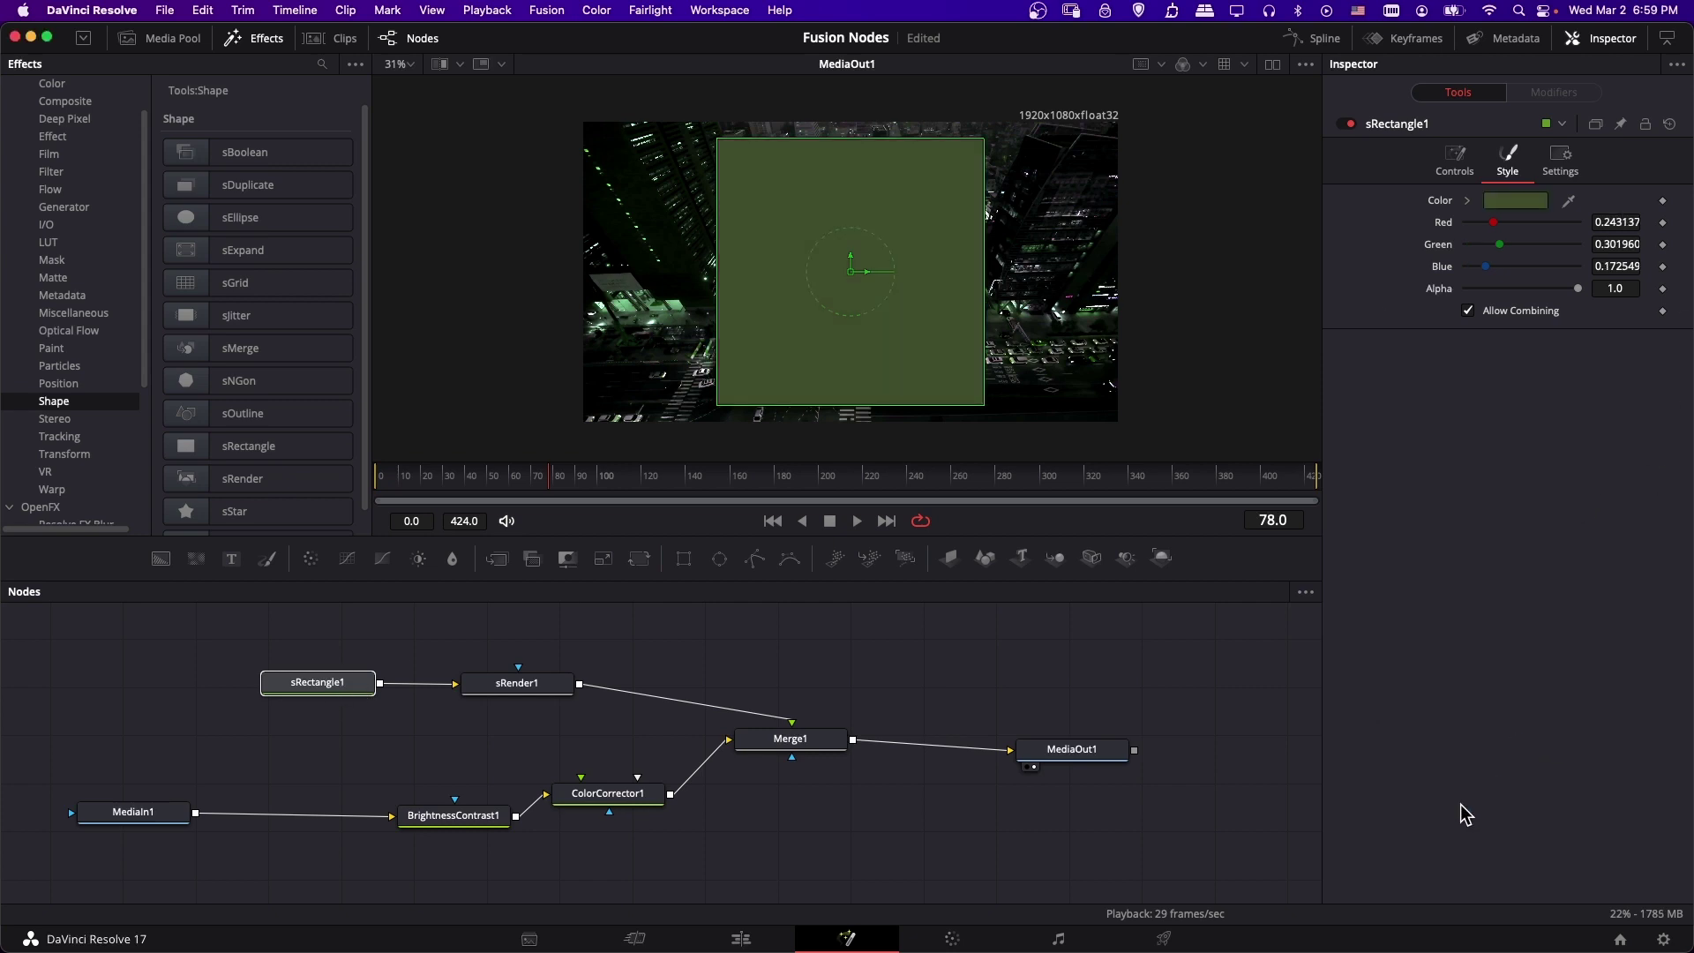
# Step: Set ColorCorrector1's Hue to 0.25, then delete a selected item in the node graph
pyautogui.click(608, 794)
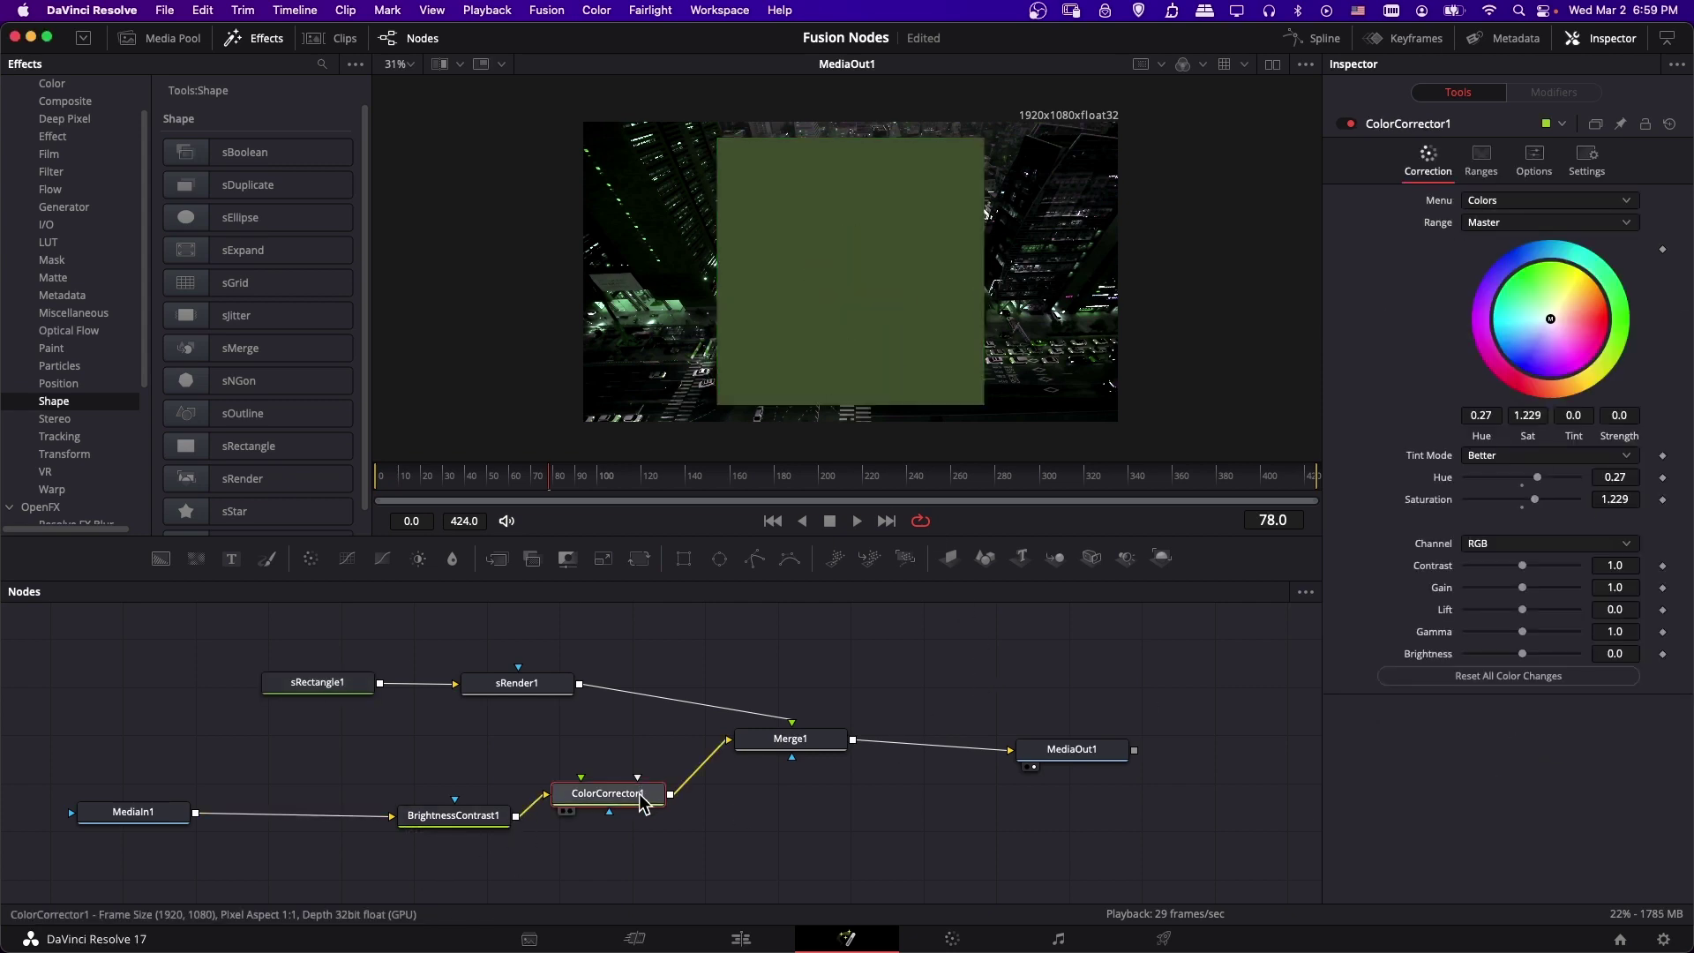
pyautogui.moveTo(1544, 478)
pyautogui.mouseDown()
pyautogui.moveTo(1485, 476)
pyautogui.moveTo(1534, 482)
pyautogui.mouseUp()
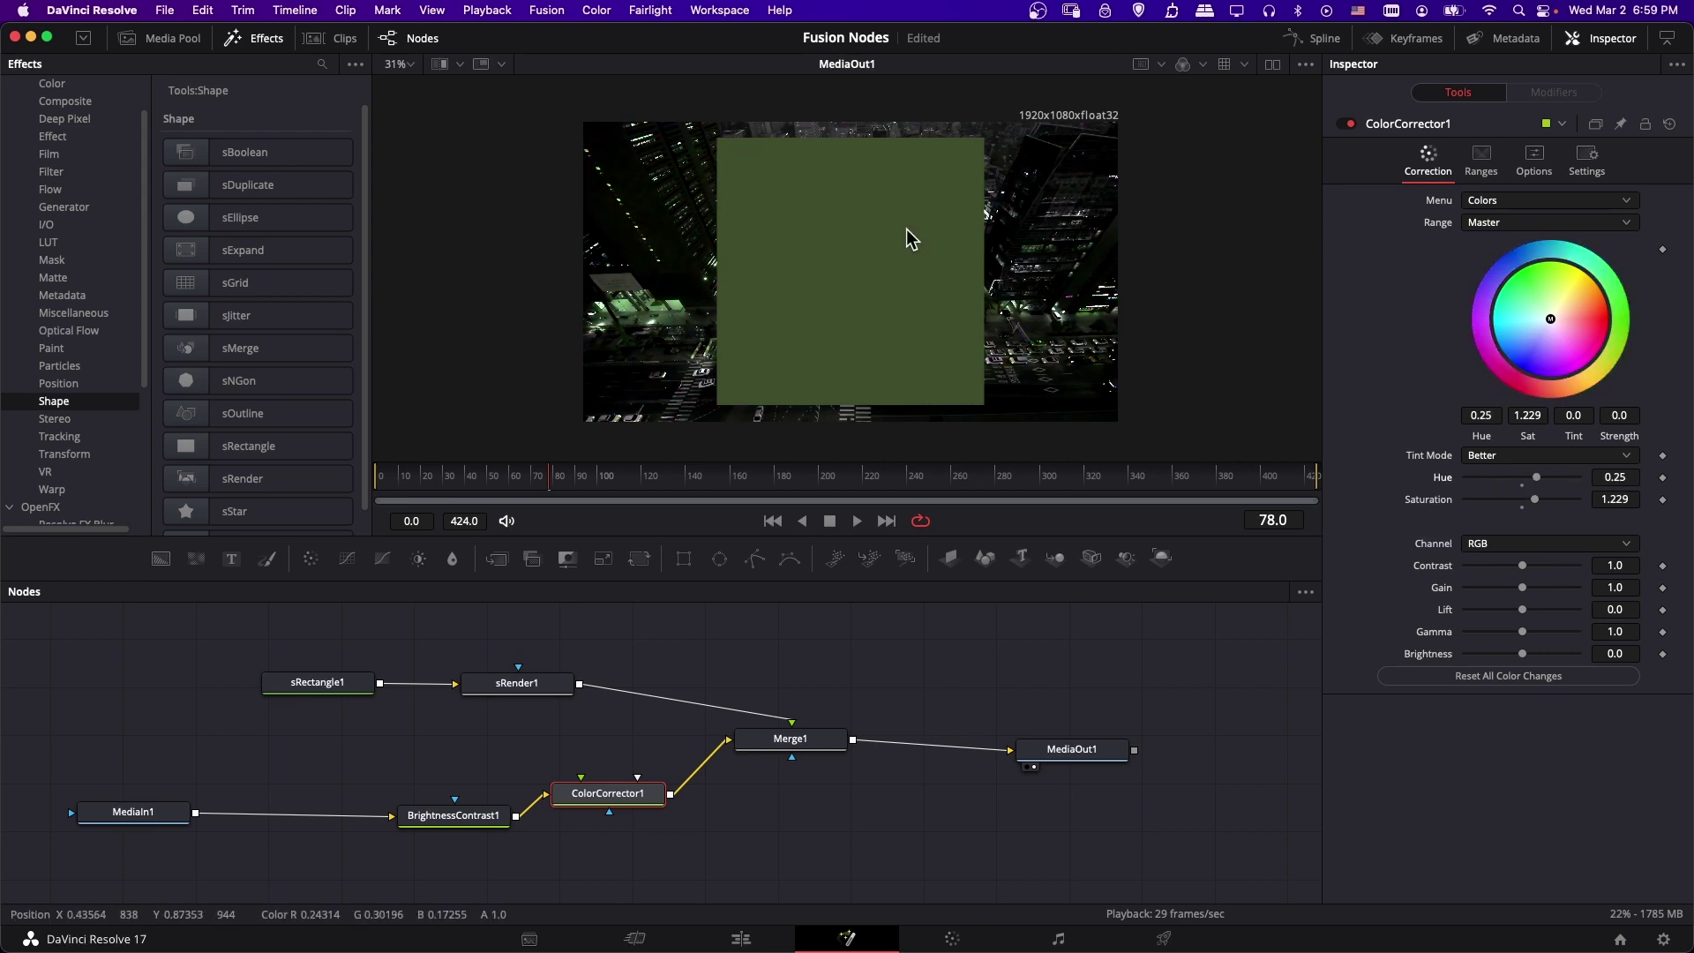
pyautogui.click(957, 748)
pyautogui.press('Delete')
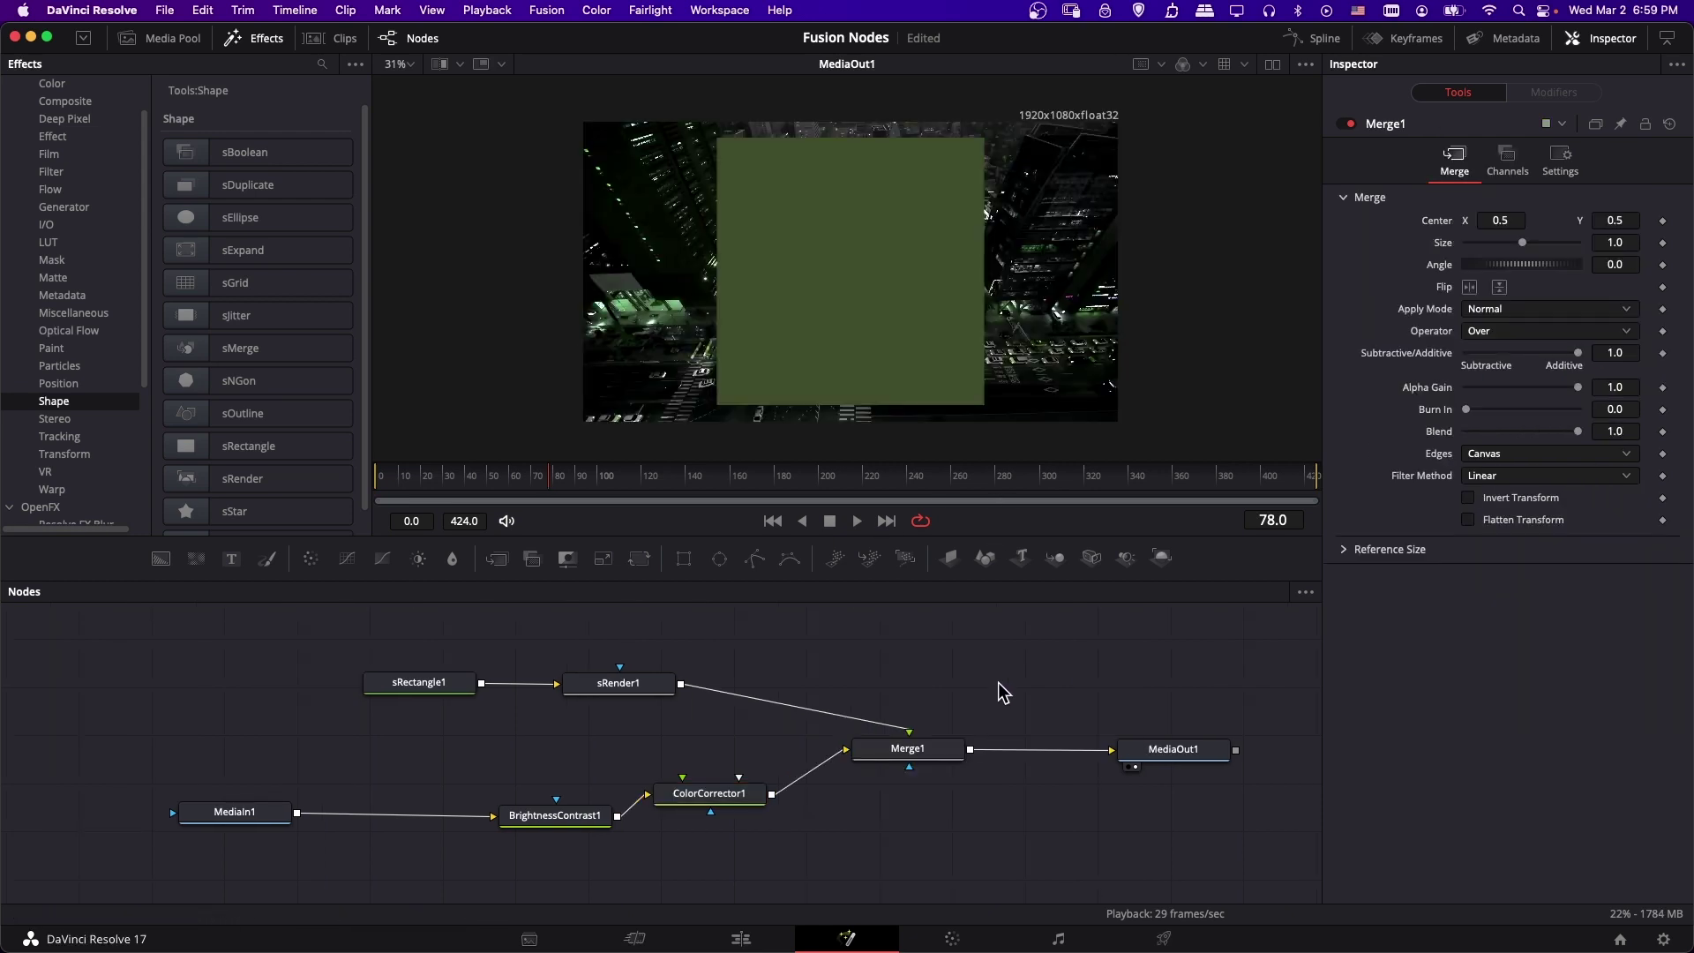
# Step: Save the project, browse the Particles tools in the Effects library, and nudge MediaOut1 slightly
pyautogui.press('super+s')
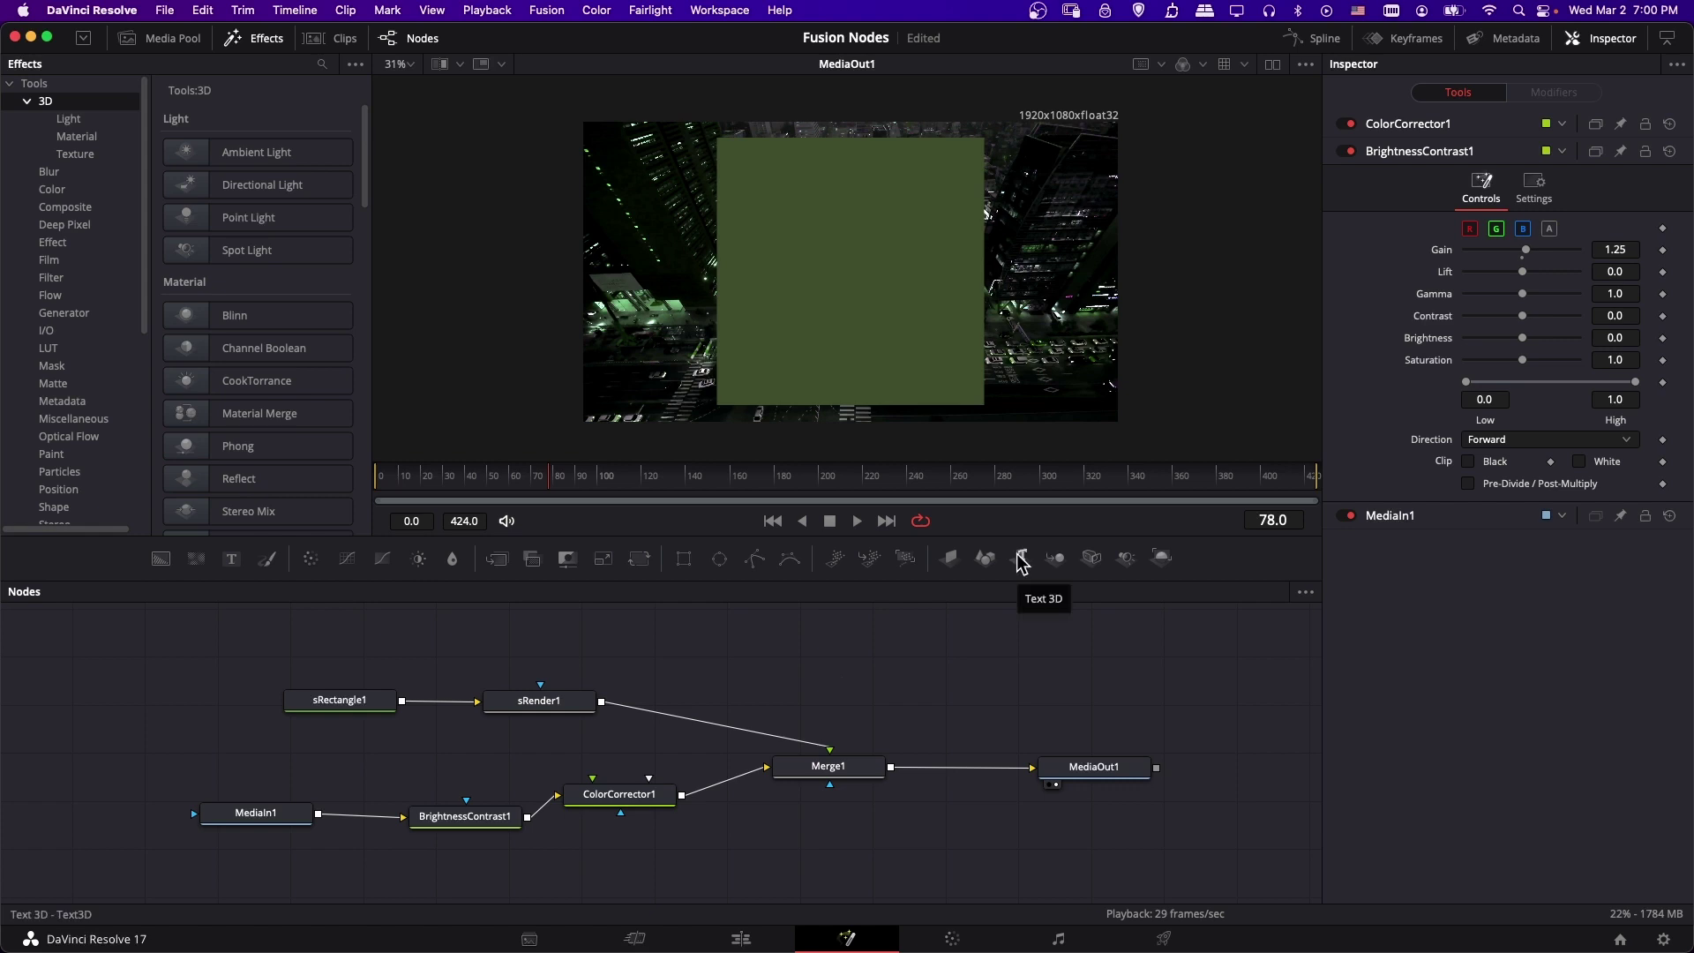
pyautogui.click(59, 471)
pyautogui.scroll(-5, 106, 371)
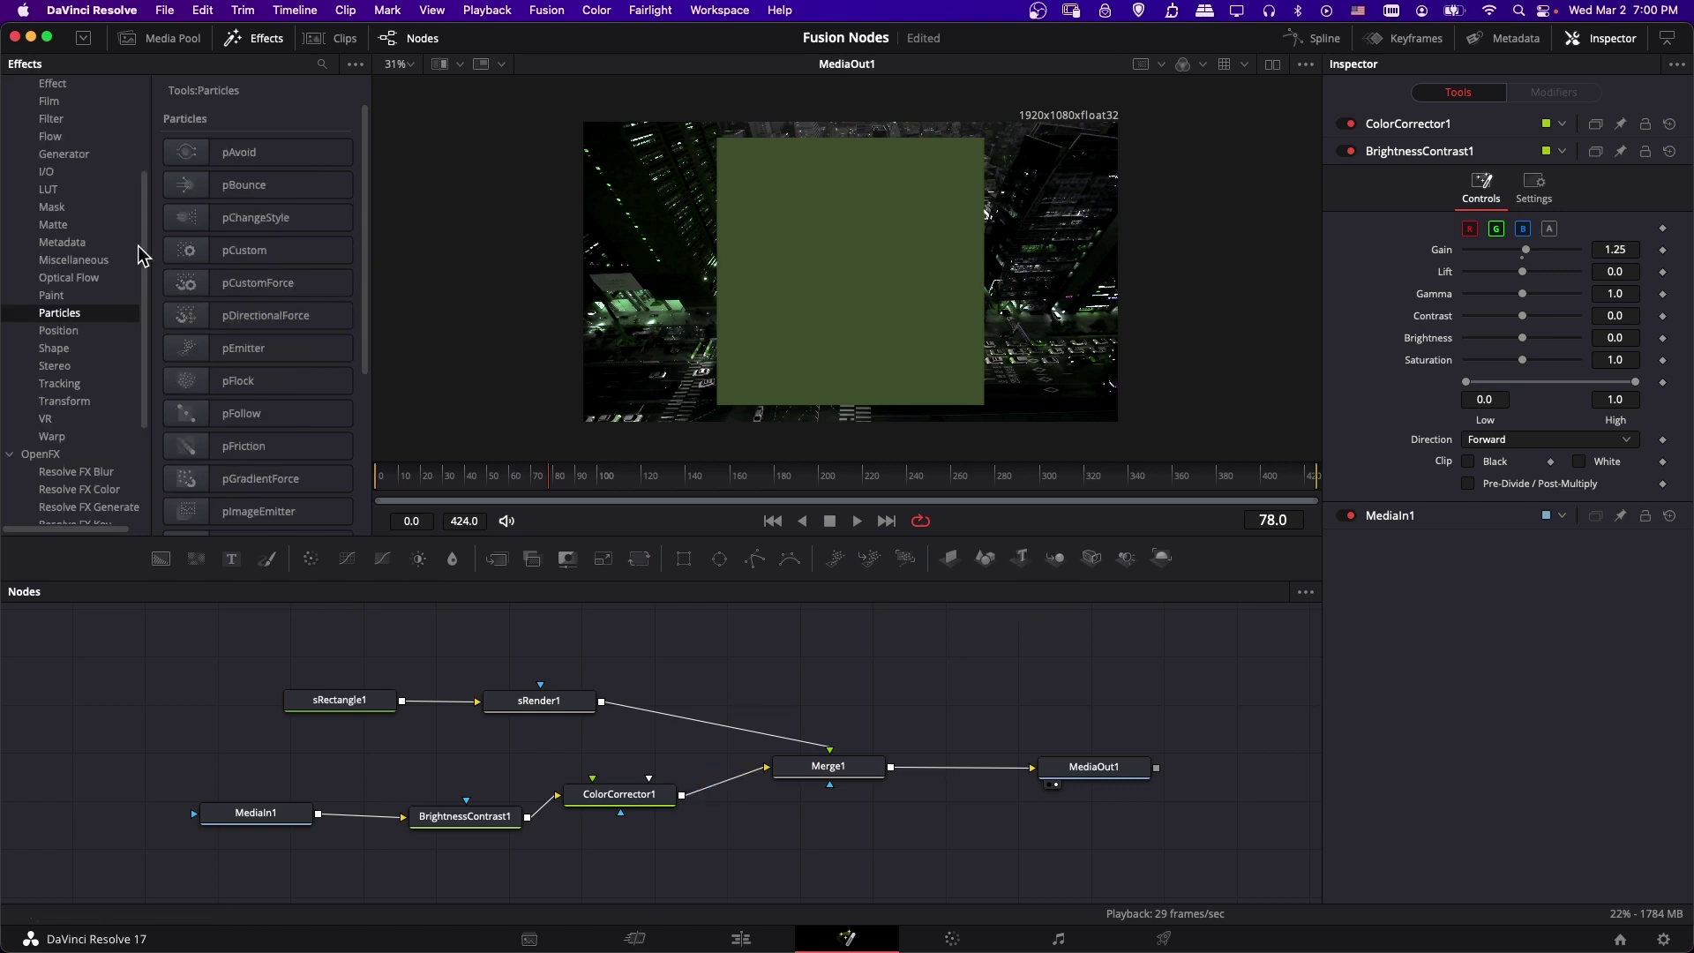
pyautogui.scroll(-3, 271, 441)
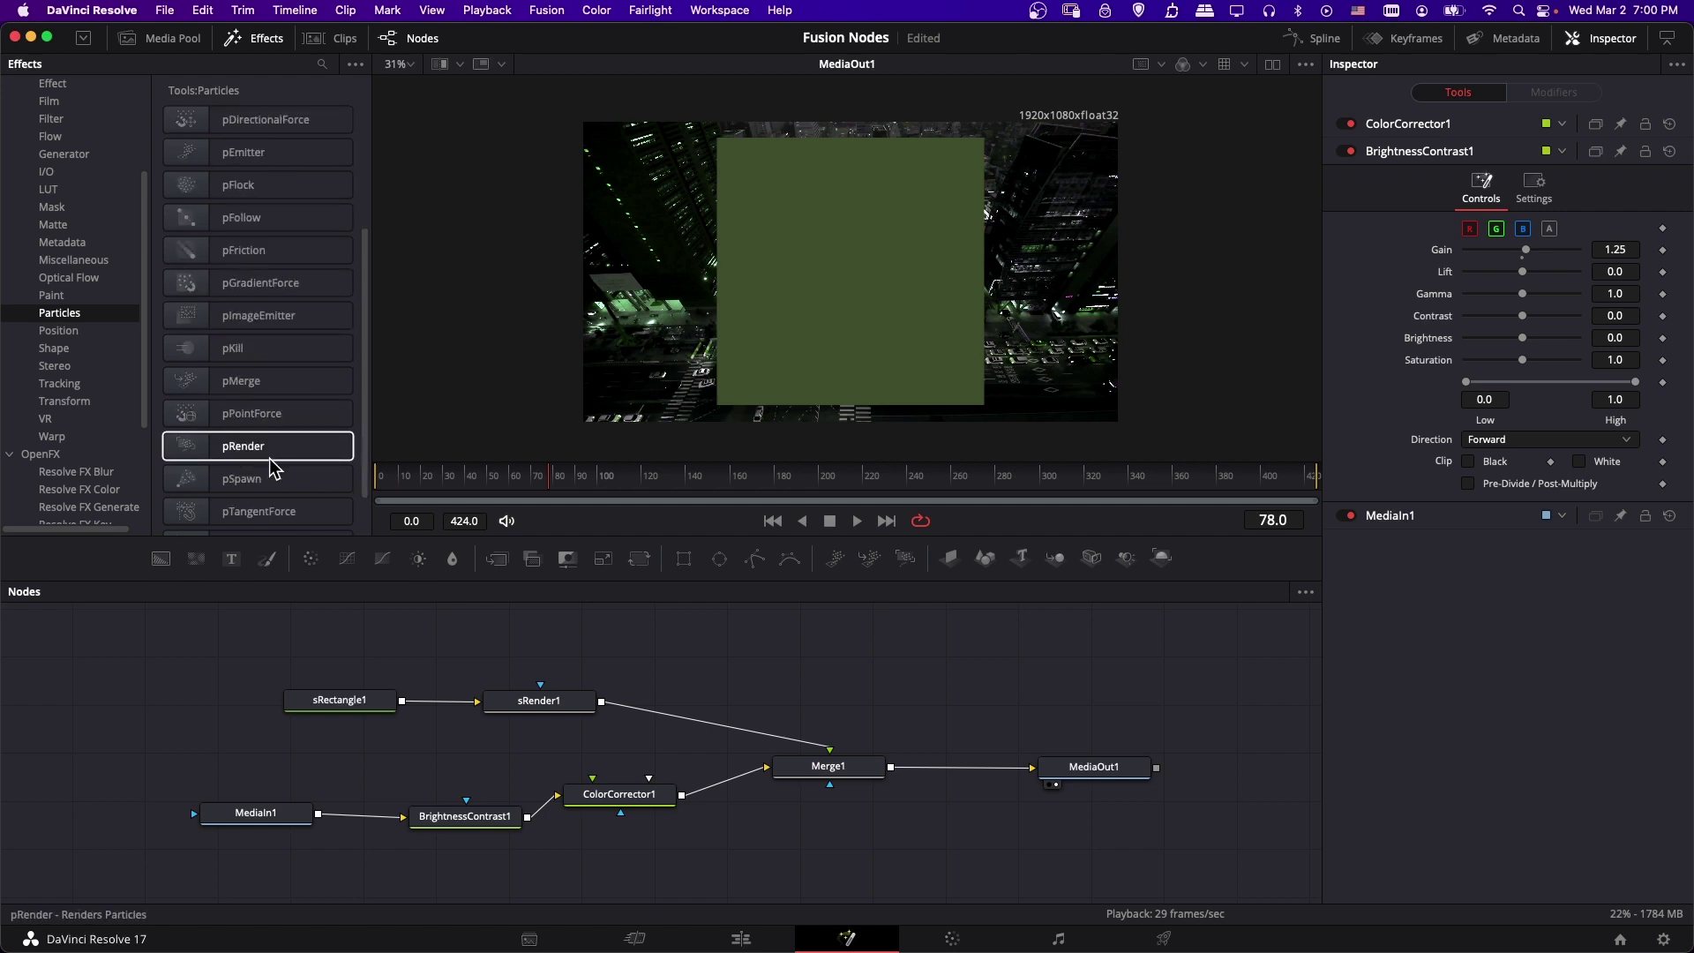
pyautogui.scroll(-2, 287, 481)
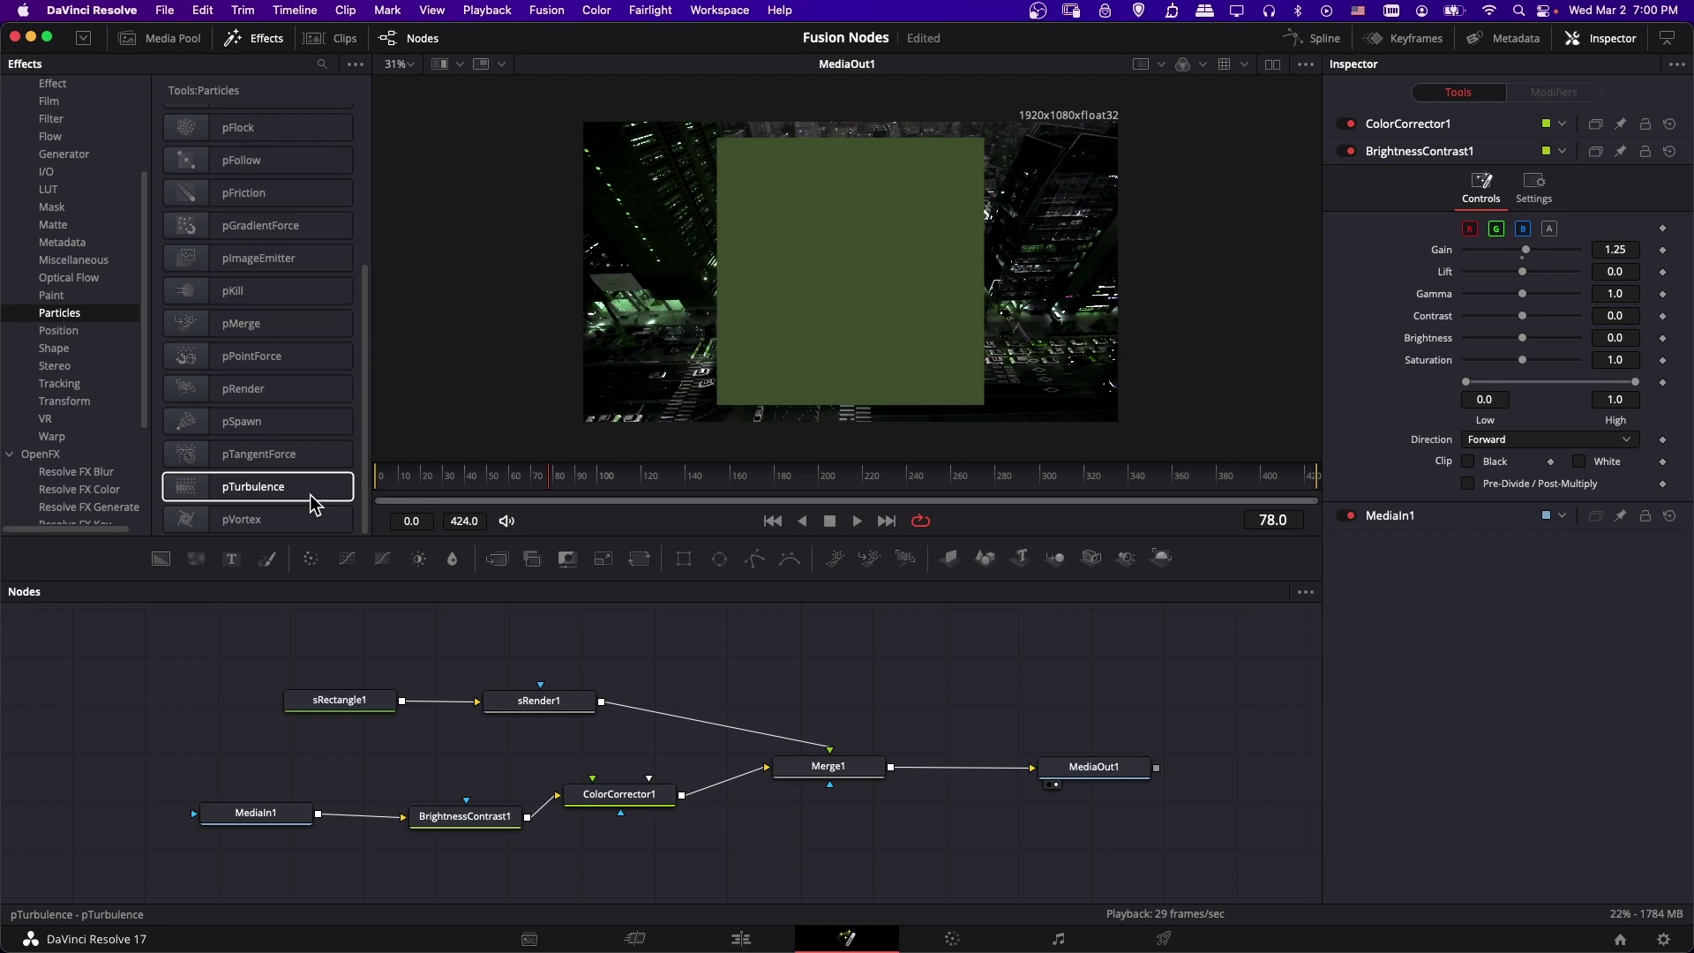
pyautogui.moveTo(1104, 776)
pyautogui.mouseDown()
pyautogui.moveTo(1103, 760)
pyautogui.moveTo(1104, 783)
pyautogui.mouseUp()
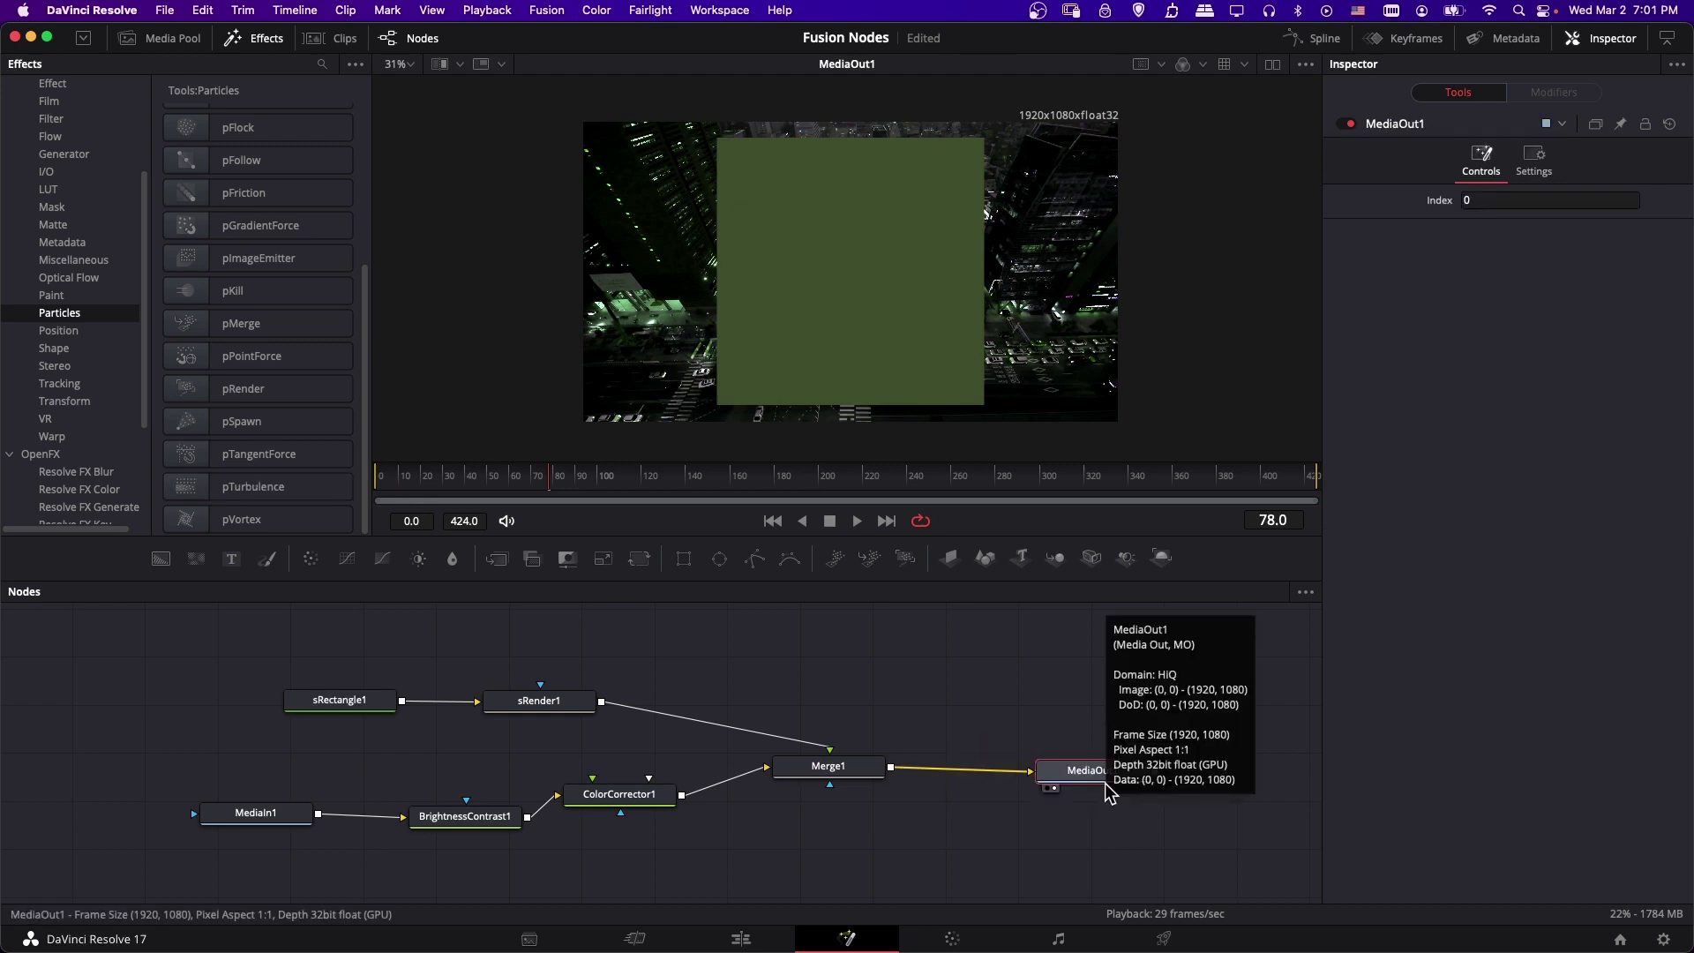
# Step: Clear the node selection and save the project with MediaOut1 level with Merge1
pyautogui.click(1126, 717)
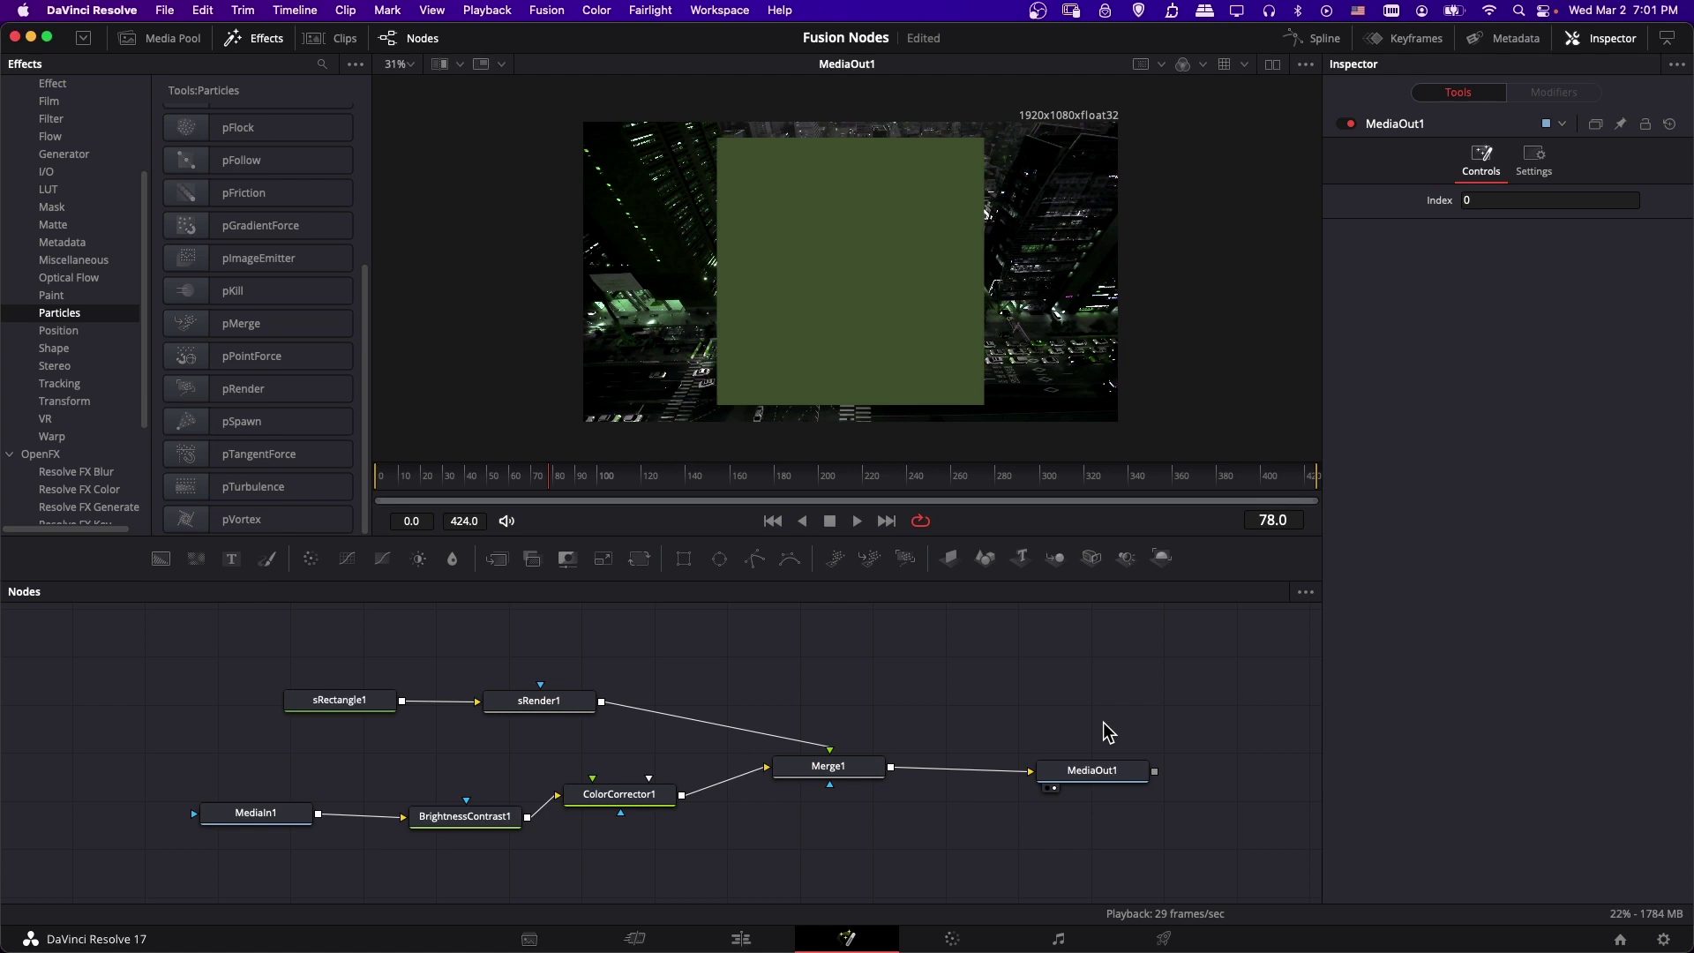
pyautogui.press('super+s')
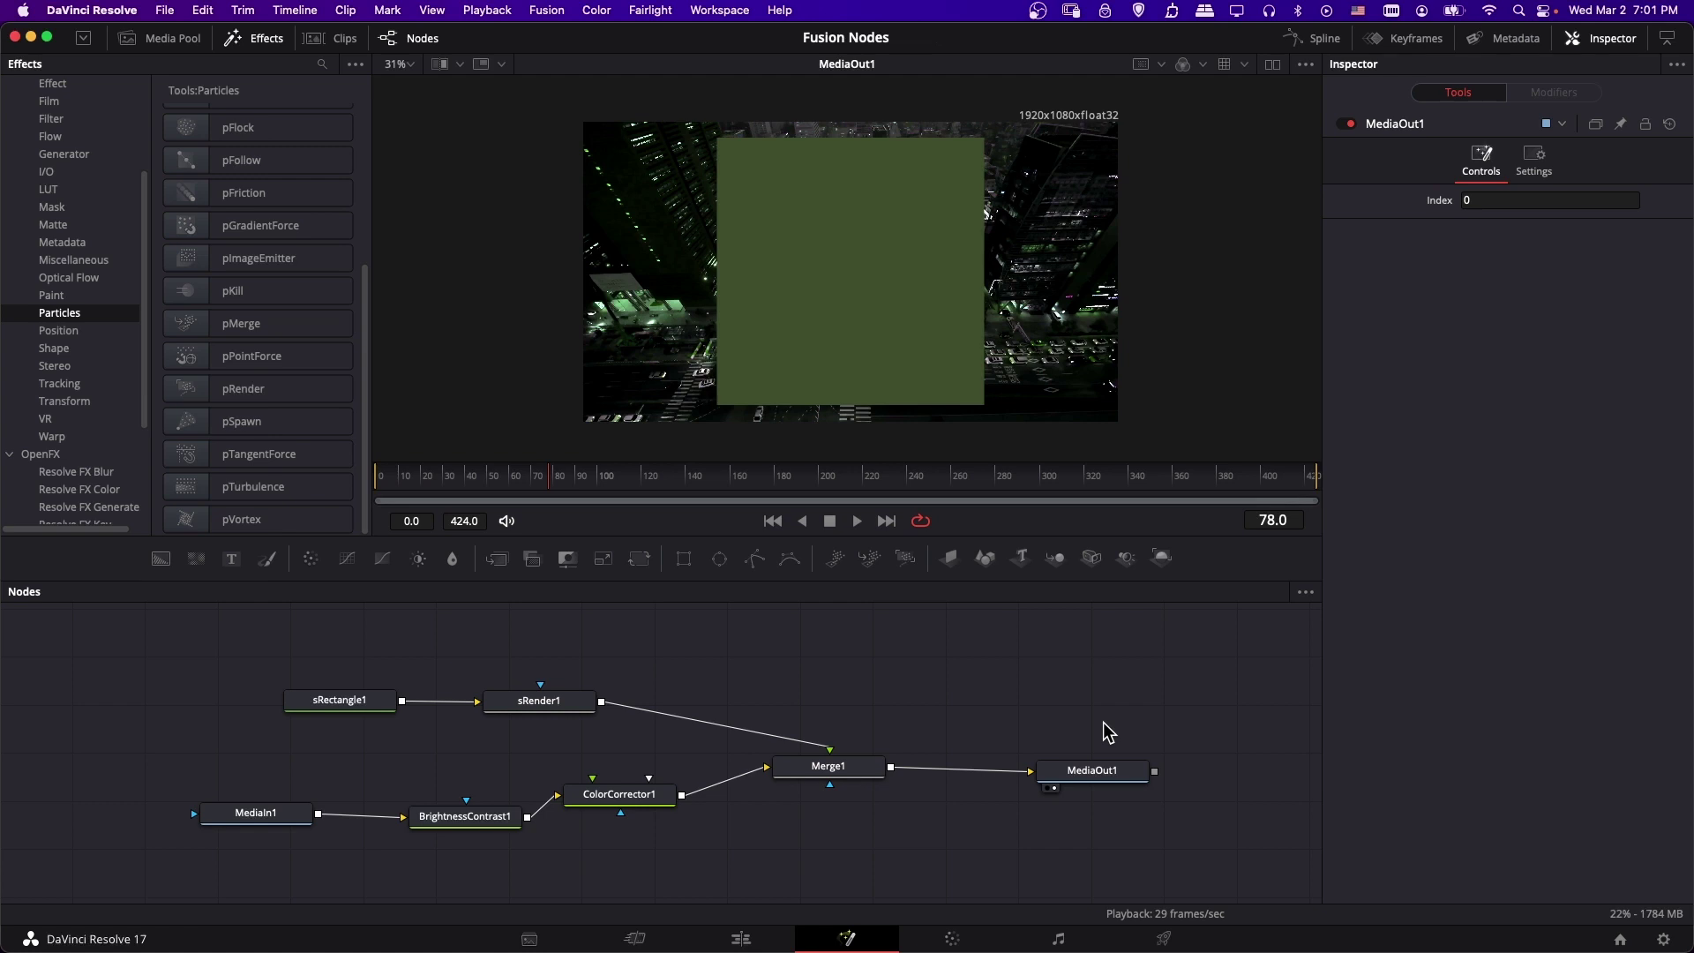